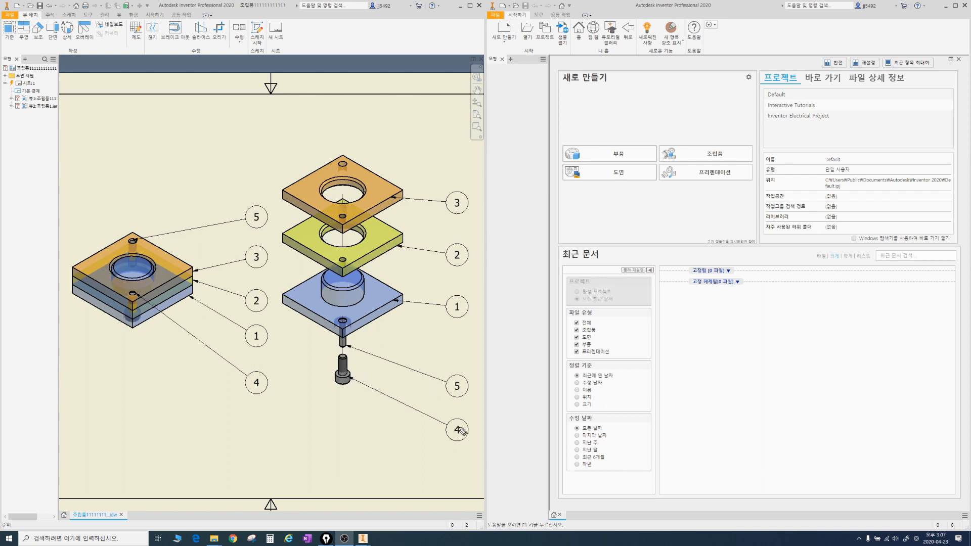
Step: Annotate the exploded view by hand with M4 at balloon 4, φ4 at balloon 5, and 40 along two edges of the uppermost plate
{"action": "mouse_move", "coordinate": [460, 429]}
{"action": "left_mouse_down"}
{"action": "mouse_move", "coordinate": [433, 464]}
{"action": "mouse_move", "coordinate": [456, 471]}
{"action": "mouse_move", "coordinate": [459, 398]}
{"action": "left_mouse_up"}
{"action": "mouse_move", "coordinate": [447, 361]}
{"action": "left_mouse_down"}
{"action": "mouse_move", "coordinate": [439, 360]}
{"action": "mouse_move", "coordinate": [455, 354]}
{"action": "mouse_move", "coordinate": [461, 371]}
{"action": "mouse_move", "coordinate": [465, 357]}
{"action": "left_mouse_up"}
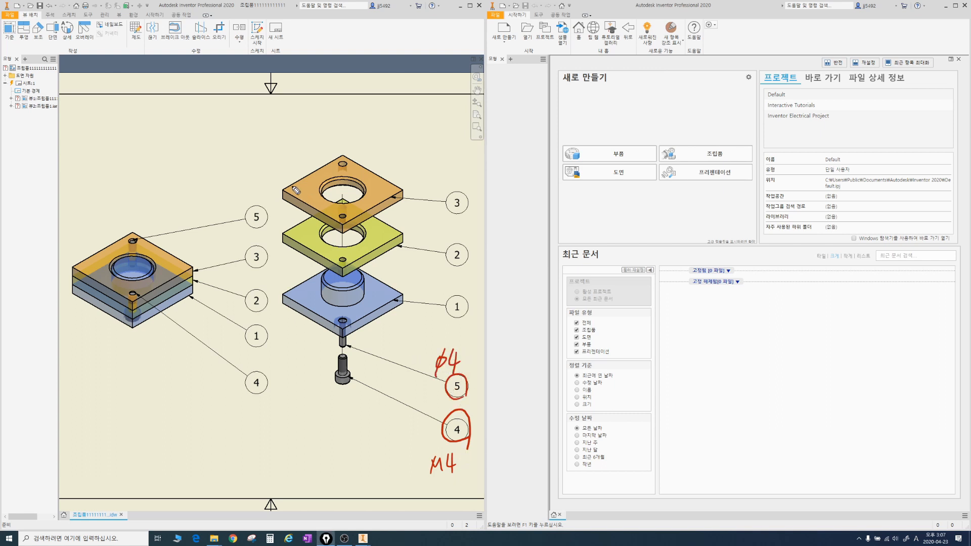
{"action": "mouse_move", "coordinate": [285, 188]}
{"action": "left_mouse_down"}
{"action": "mouse_move", "coordinate": [332, 149]}
{"action": "mouse_move", "coordinate": [298, 153]}
{"action": "mouse_move", "coordinate": [307, 143]}
{"action": "mouse_move", "coordinate": [400, 179]}
{"action": "left_mouse_up"}
{"action": "left_click_drag", "start_coordinate": [384, 142], "coordinate": [386, 152]}
{"action": "left_click_drag", "start_coordinate": [399, 143], "coordinate": [399, 144]}
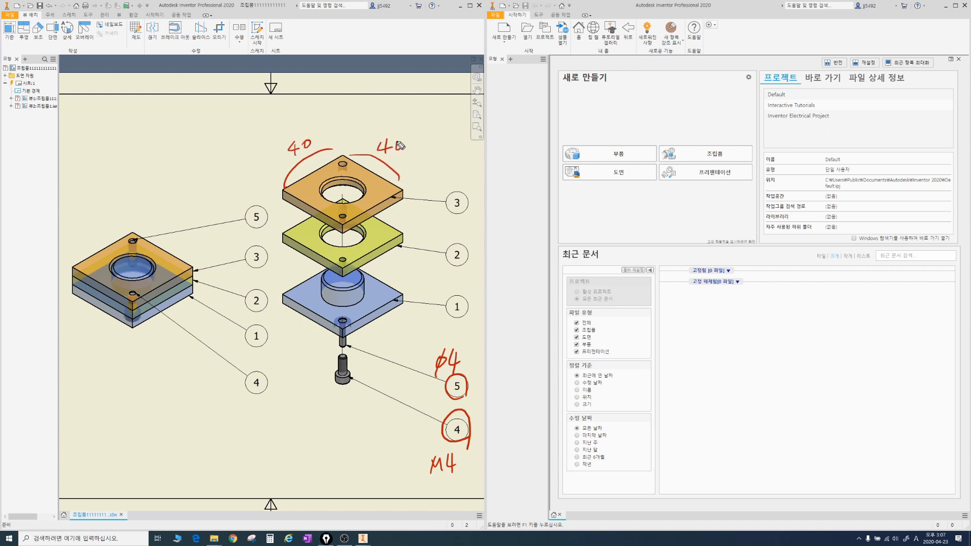
Step: Mark the thickness of each of the three exploded plates by hand as 5
{"action": "mouse_move", "coordinate": [407, 192]}
{"action": "left_mouse_down"}
{"action": "mouse_move", "coordinate": [408, 202]}
{"action": "mouse_move", "coordinate": [419, 197]}
{"action": "left_mouse_up"}
{"action": "left_click_drag", "start_coordinate": [422, 185], "coordinate": [429, 184]}
{"action": "mouse_move", "coordinate": [406, 230]}
{"action": "left_mouse_down"}
{"action": "mouse_move", "coordinate": [406, 241]}
{"action": "mouse_move", "coordinate": [418, 230]}
{"action": "mouse_move", "coordinate": [413, 241]}
{"action": "left_mouse_up"}
{"action": "left_click_drag", "start_coordinate": [418, 226], "coordinate": [423, 225]}
{"action": "mouse_move", "coordinate": [405, 293]}
{"action": "left_mouse_down"}
{"action": "mouse_move", "coordinate": [406, 304]}
{"action": "mouse_move", "coordinate": [414, 296]}
{"action": "left_mouse_up"}
{"action": "left_click_drag", "start_coordinate": [419, 281], "coordinate": [424, 280]}
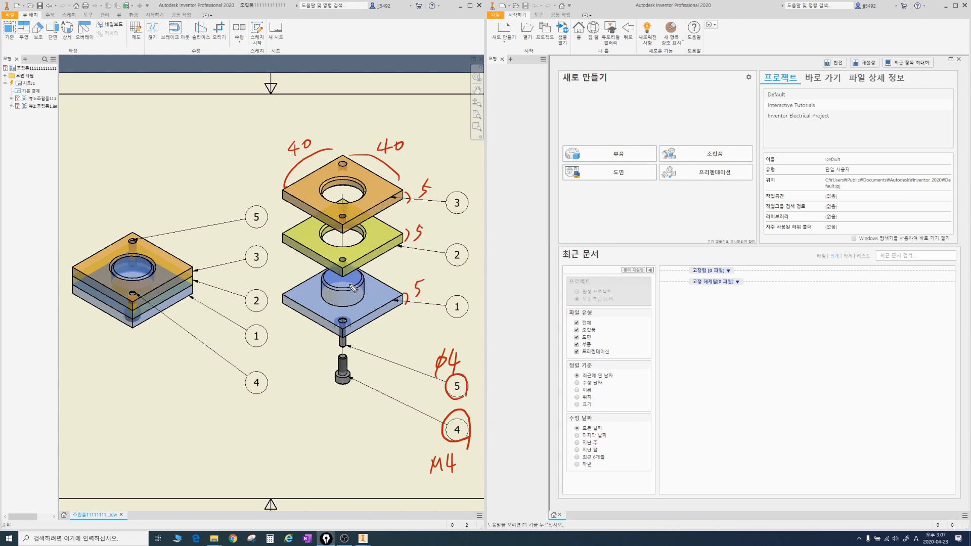
Step: Mark the boss diameter by hand as φ20 and the edge offsets of the uppermost plate's two corner holes as 5
{"action": "mouse_move", "coordinate": [335, 288]}
{"action": "left_mouse_down"}
{"action": "mouse_move", "coordinate": [356, 277]}
{"action": "mouse_move", "coordinate": [350, 291]}
{"action": "left_mouse_up"}
{"action": "mouse_move", "coordinate": [354, 282]}
{"action": "left_mouse_down"}
{"action": "mouse_move", "coordinate": [349, 302]}
{"action": "mouse_move", "coordinate": [367, 291]}
{"action": "left_mouse_up"}
{"action": "left_click_drag", "start_coordinate": [372, 282], "coordinate": [373, 280]}
{"action": "mouse_move", "coordinate": [352, 162]}
{"action": "left_mouse_down"}
{"action": "mouse_move", "coordinate": [351, 170]}
{"action": "mouse_move", "coordinate": [356, 161]}
{"action": "mouse_move", "coordinate": [339, 159]}
{"action": "left_mouse_up"}
{"action": "left_click_drag", "start_coordinate": [329, 168], "coordinate": [333, 166]}
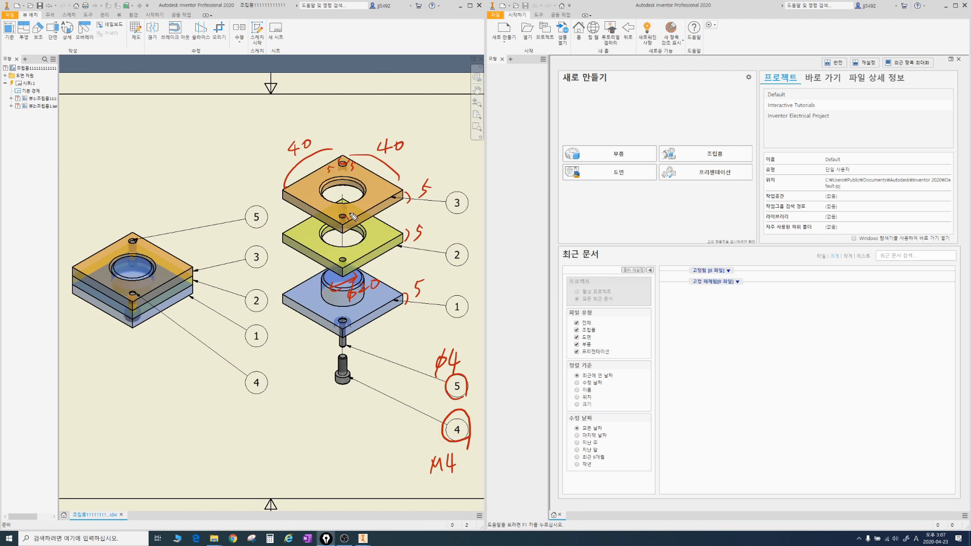
{"action": "left_click_drag", "start_coordinate": [352, 206], "coordinate": [351, 215]}
{"action": "left_click_drag", "start_coordinate": [352, 206], "coordinate": [342, 217]}
{"action": "left_click_drag", "start_coordinate": [332, 213], "coordinate": [336, 211]}
Step: Create a new part from the Standard.ipt template
{"action": "left_click", "coordinate": [502, 6]}
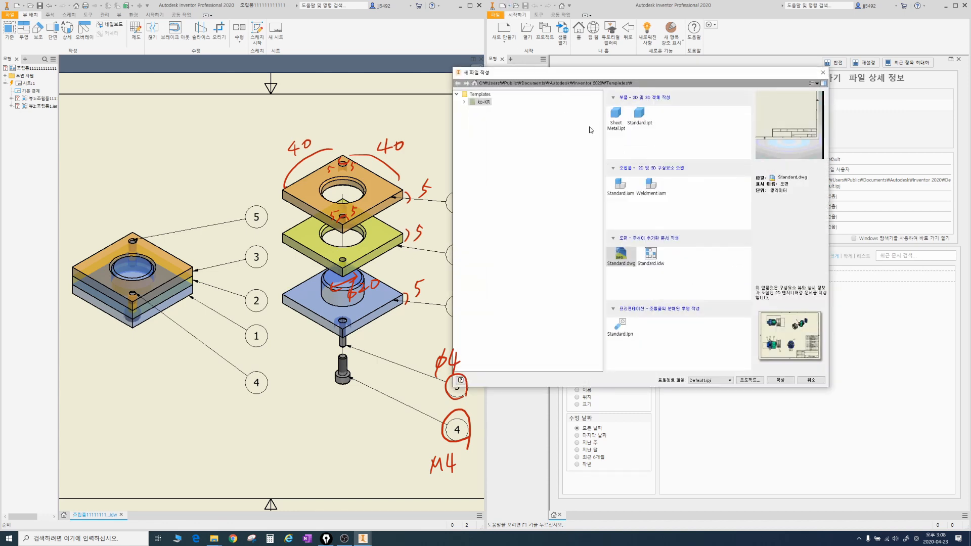
{"action": "left_click_drag", "start_coordinate": [633, 106], "coordinate": [649, 129]}
{"action": "double_click", "coordinate": [639, 113]}
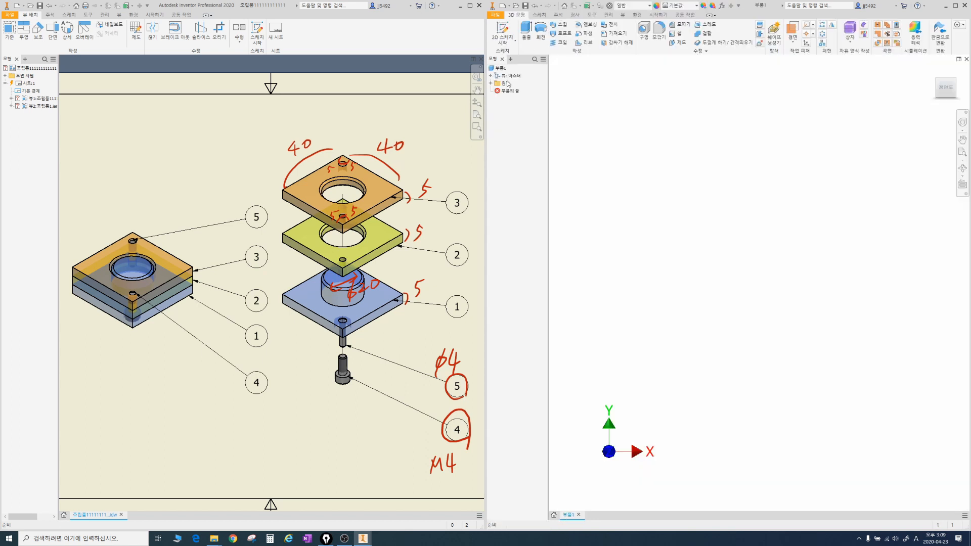
Step: Start a sketch on the XY plane and draw a rectangle about 42.6 by 36.9 mm from the origin
{"action": "left_click", "coordinate": [491, 83]}
{"action": "left_click", "coordinate": [514, 106]}
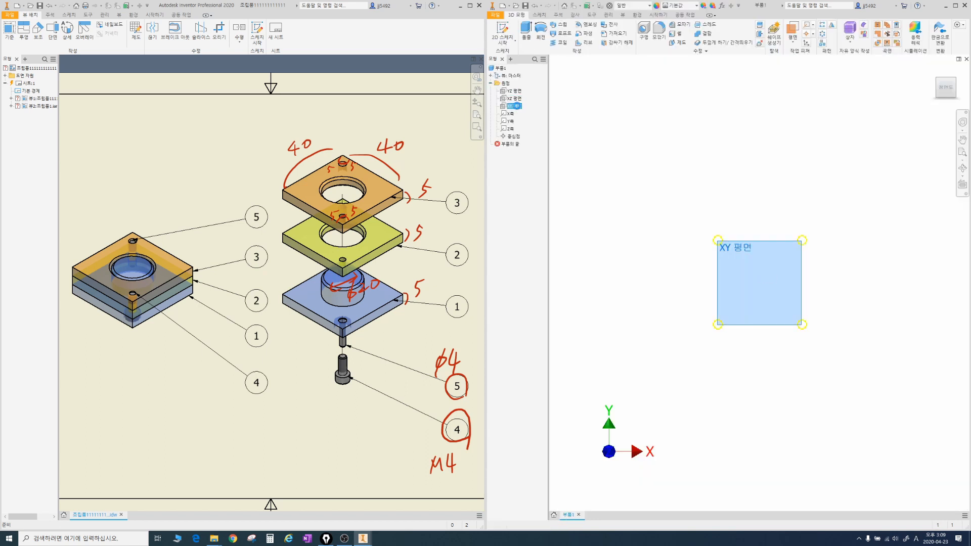
{"action": "middle_click_drag", "start_coordinate": [775, 211], "coordinate": [653, 208]}
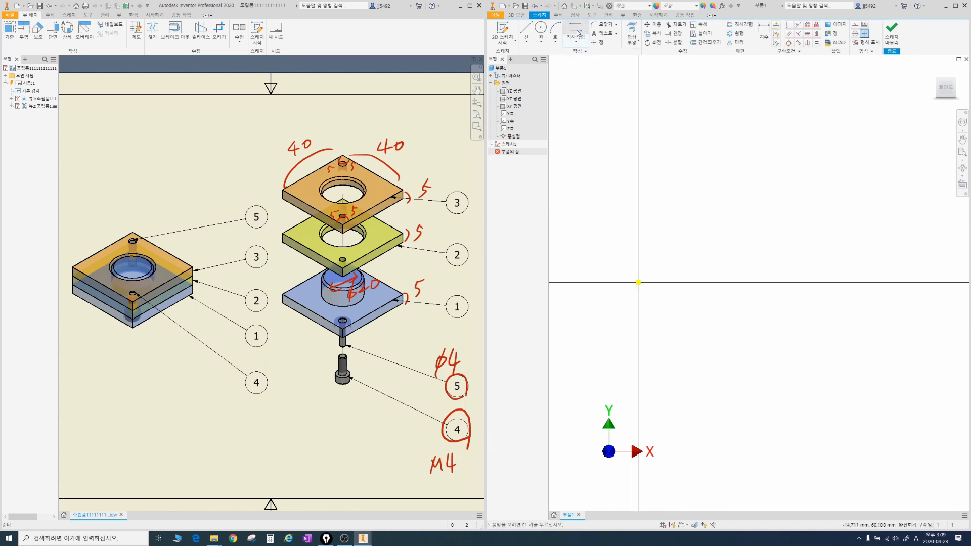
{"action": "right_click", "coordinate": [661, 248]}
{"action": "left_click", "coordinate": [691, 236]}
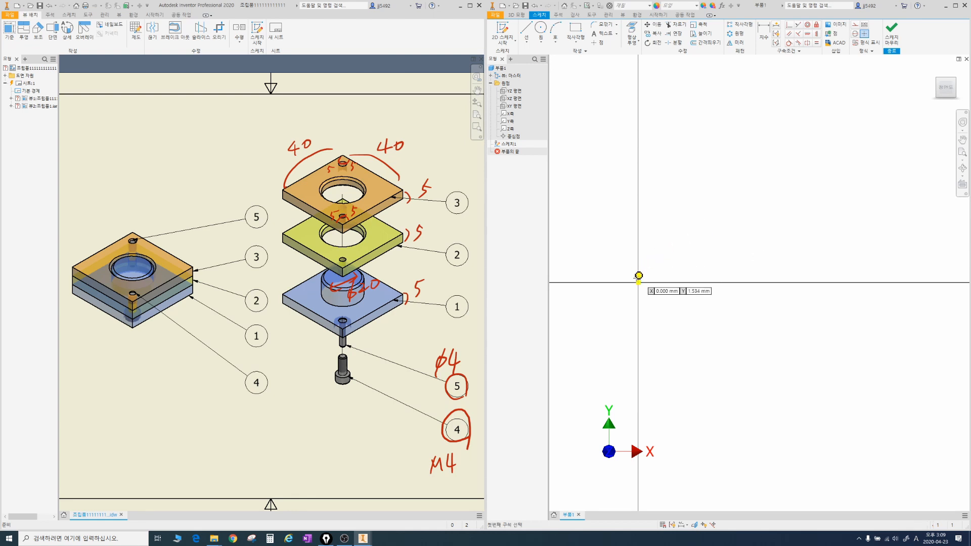
{"action": "left_click", "coordinate": [639, 282]}
{"action": "left_click", "coordinate": [817, 128]}
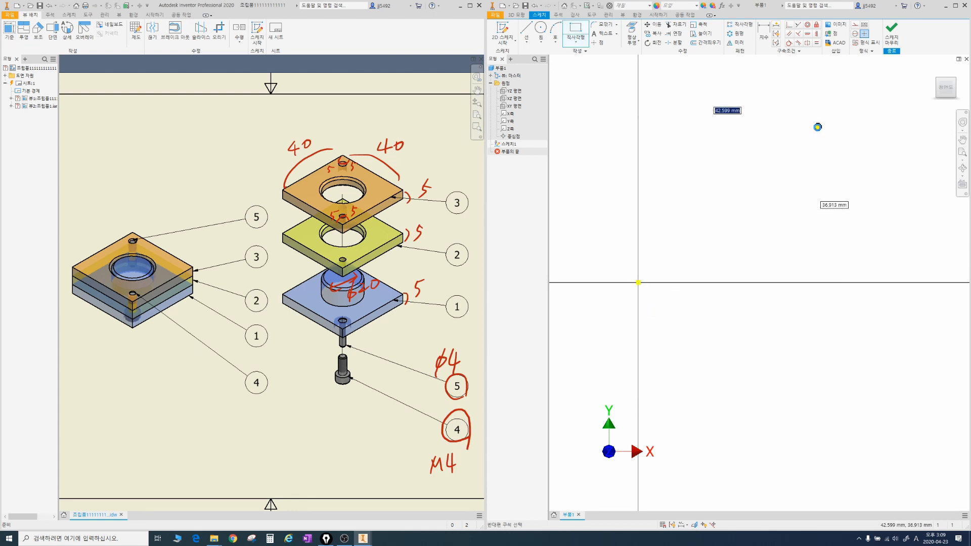
Step: Dimension the rectangle's width and height to 40 mm each
{"action": "key", "text": "d"}
{"action": "left_click", "coordinate": [751, 130]}
{"action": "left_click", "coordinate": [738, 101]}
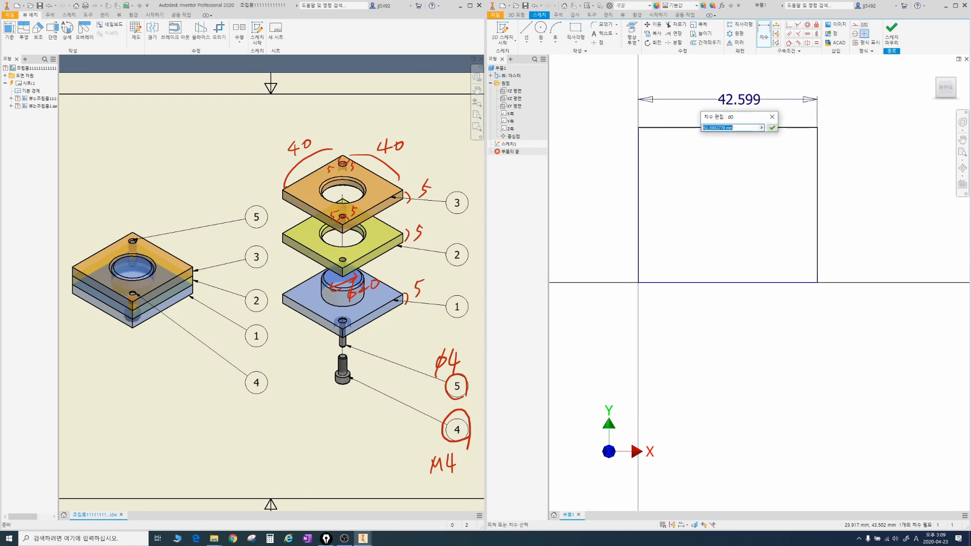
{"action": "type", "text": "40"}
{"action": "key", "text": "Return"}
{"action": "left_click", "coordinate": [807, 191]}
{"action": "left_click", "coordinate": [830, 189]}
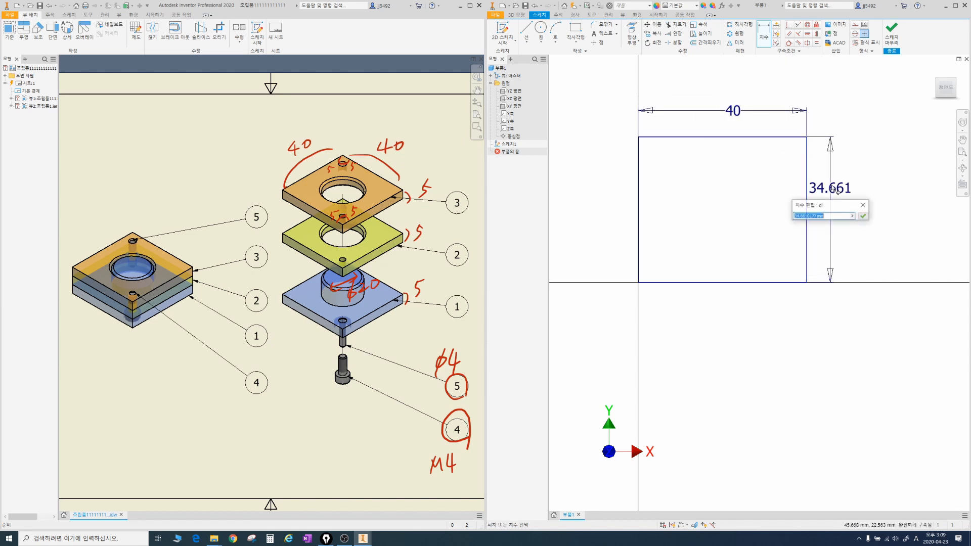
{"action": "type", "text": "40"}
{"action": "key", "text": "Return"}
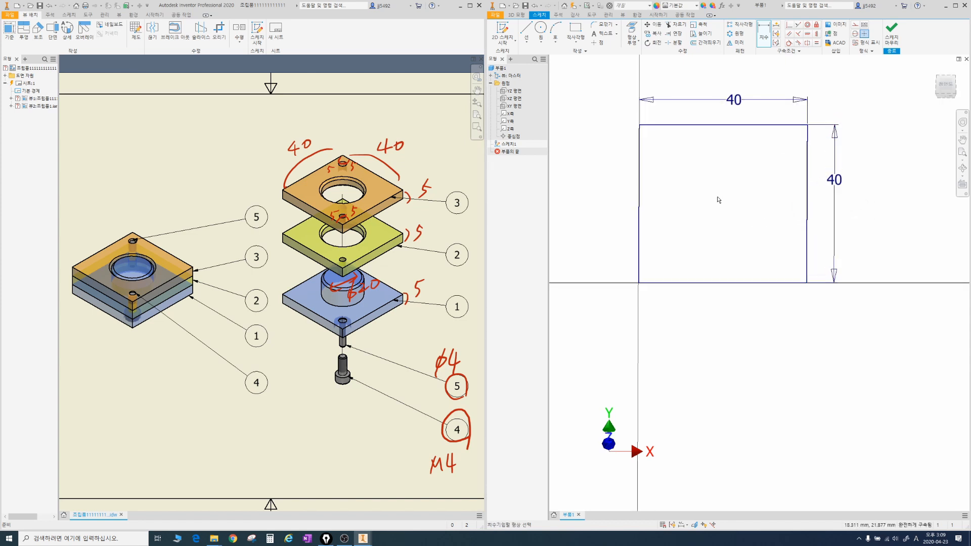
Step: Extrude the square profile 5 mm to form the base plate
{"action": "key", "text": "e"}
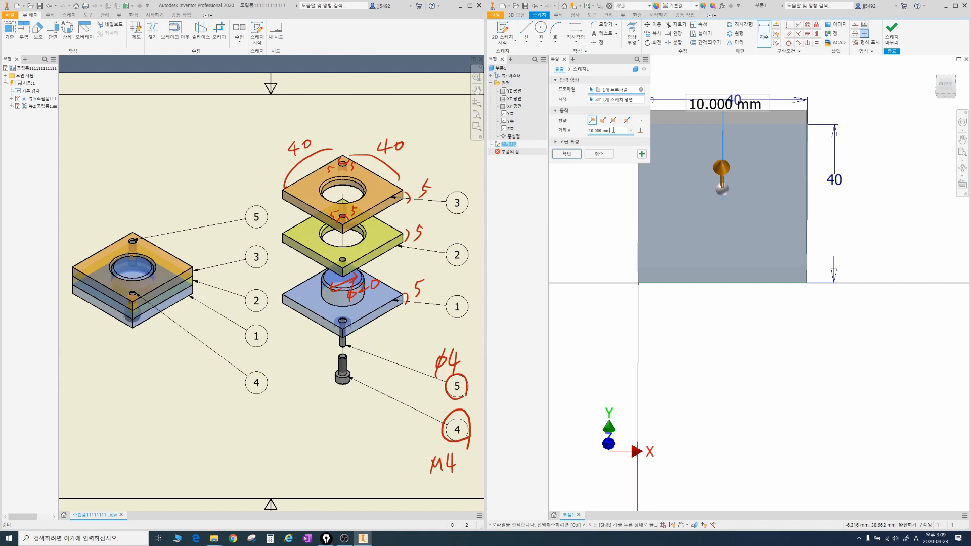
{"action": "type", "text": "5"}
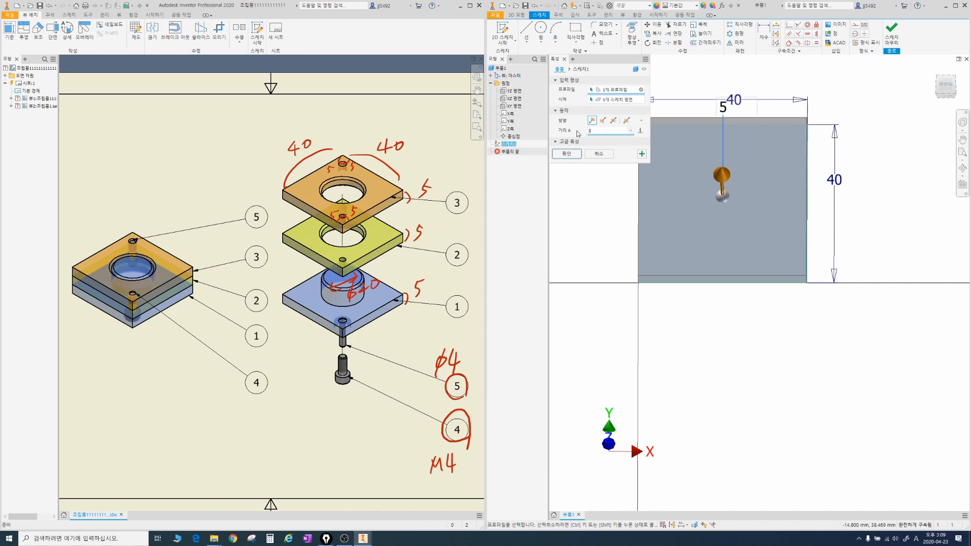
{"action": "key", "text": "Return"}
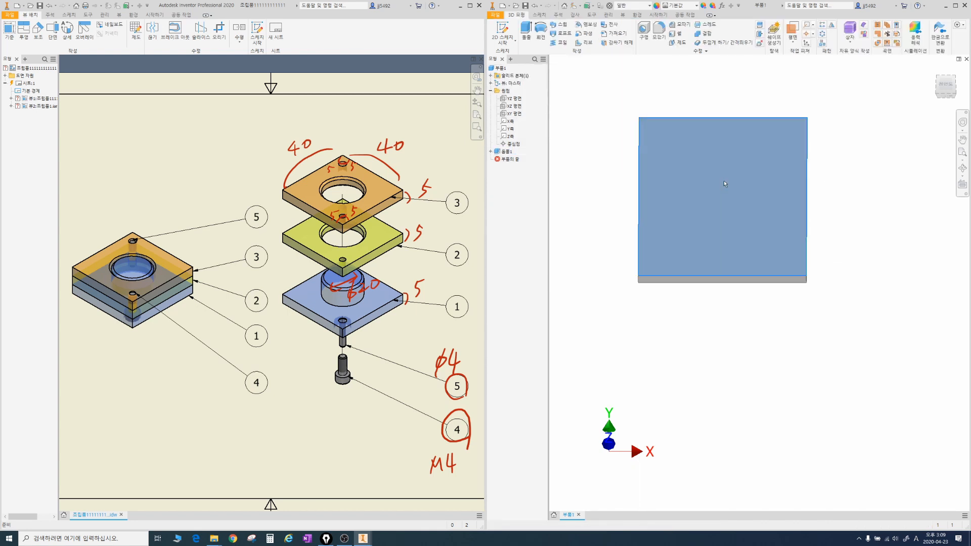
Step: Start a sketch on the plate's large face and draw a circle about 20.7 mm in diameter near its middle
{"action": "left_click", "coordinate": [724, 181]}
{"action": "middle_click_drag", "start_coordinate": [816, 192], "coordinate": [653, 202]}
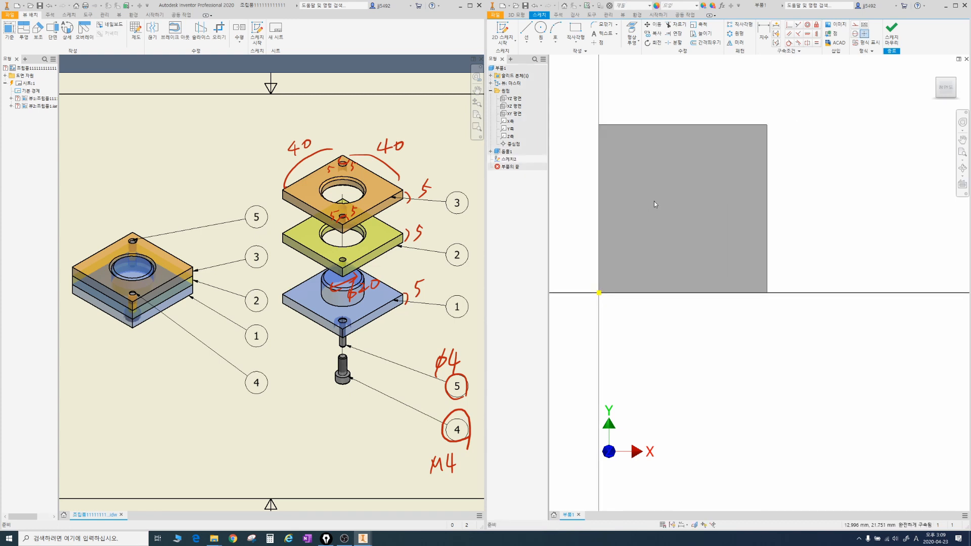
{"action": "right_click", "coordinate": [654, 202]}
{"action": "left_click", "coordinate": [645, 174]}
{"action": "left_click", "coordinate": [679, 208]}
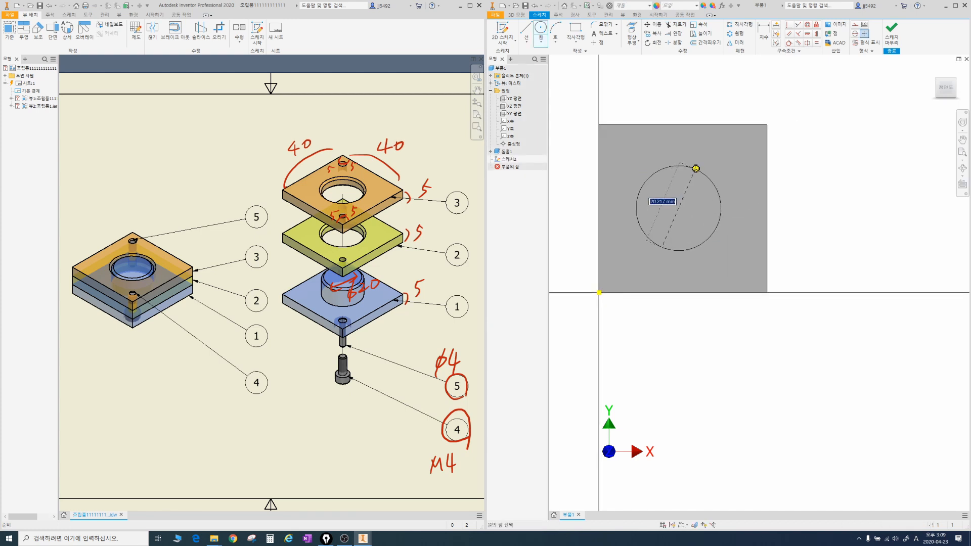
{"action": "left_click", "coordinate": [695, 169]}
Step: Dimension the circle's diameter to 20 mm
{"action": "key", "text": "d"}
{"action": "left_click", "coordinate": [709, 178]}
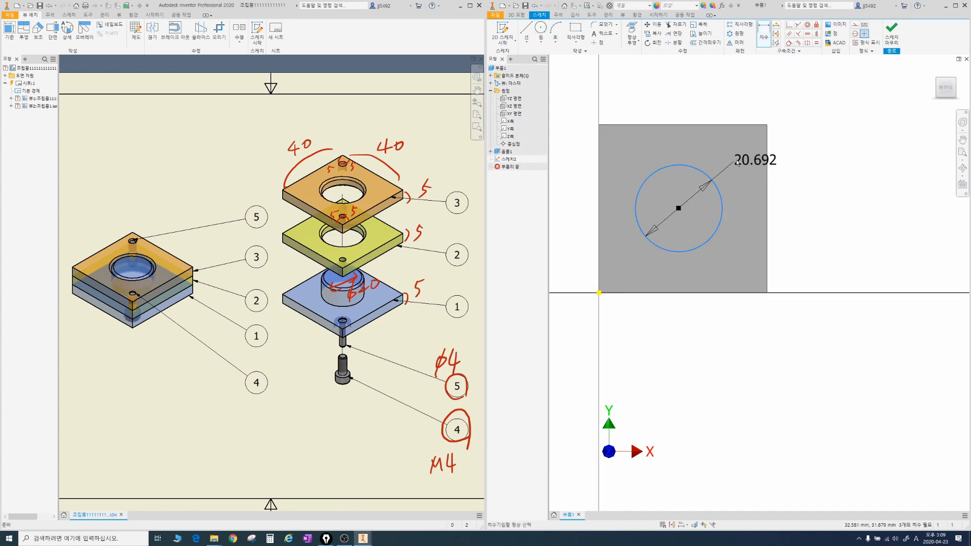
{"action": "left_click", "coordinate": [736, 162]}
{"action": "type", "text": "20"}
{"action": "key", "text": "Return"}
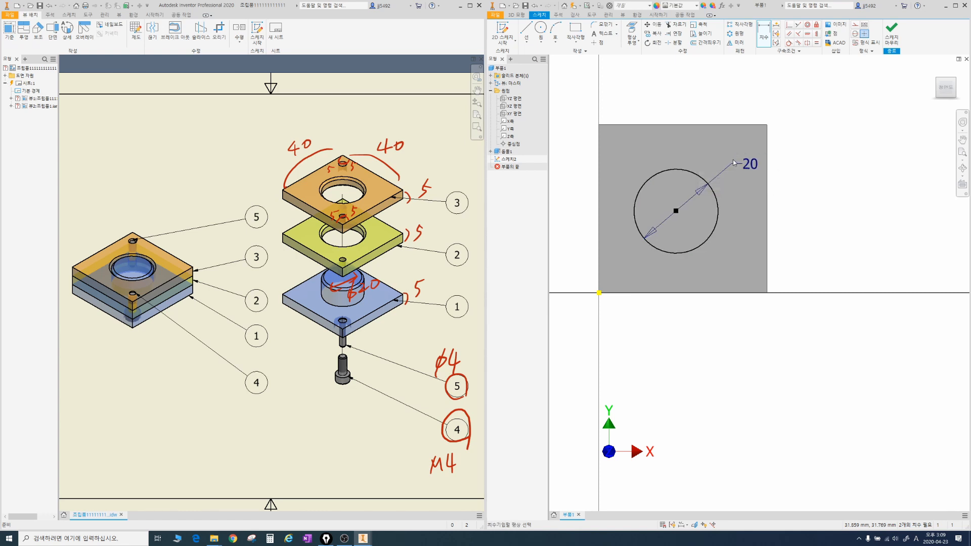
Step: Locate the circle's centre 20 mm from the plate's right edge and 20 mm from its bottom edge
{"action": "left_click", "coordinate": [768, 211]}
{"action": "left_click", "coordinate": [676, 211]}
{"action": "left_click", "coordinate": [710, 147]}
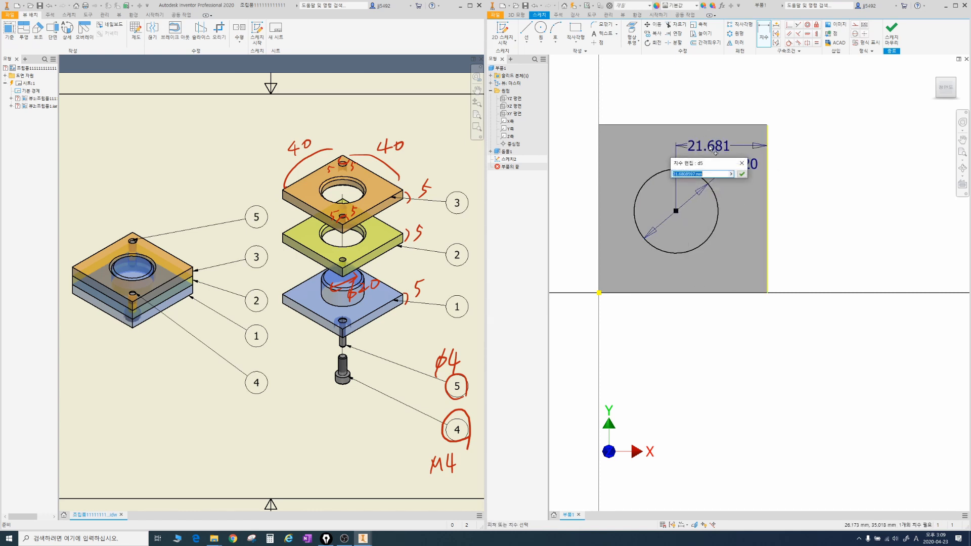
{"action": "type", "text": "20"}
{"action": "key", "text": "Return"}
{"action": "left_click", "coordinate": [683, 211]}
{"action": "left_click", "coordinate": [632, 292]}
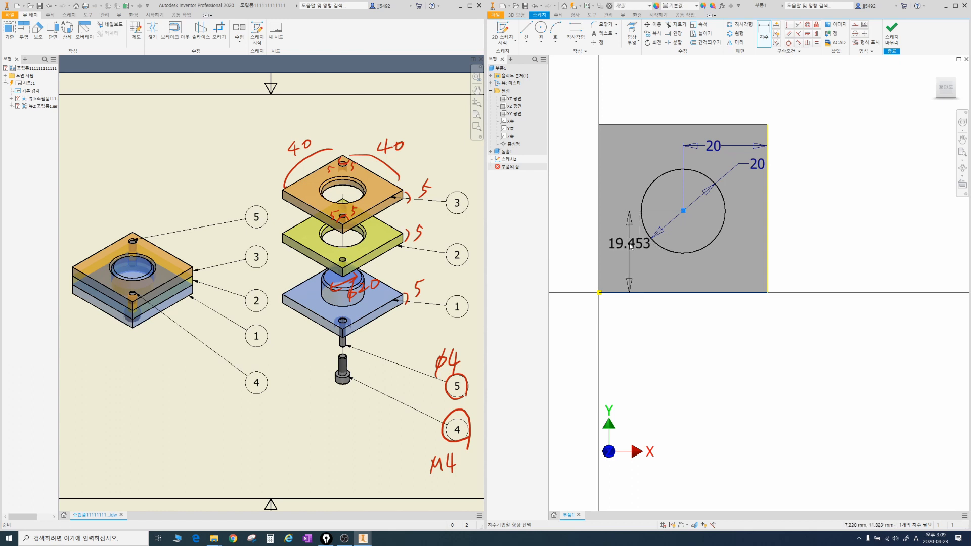
{"action": "left_click", "coordinate": [631, 246]}
{"action": "type", "text": "20"}
{"action": "key", "text": "Return"}
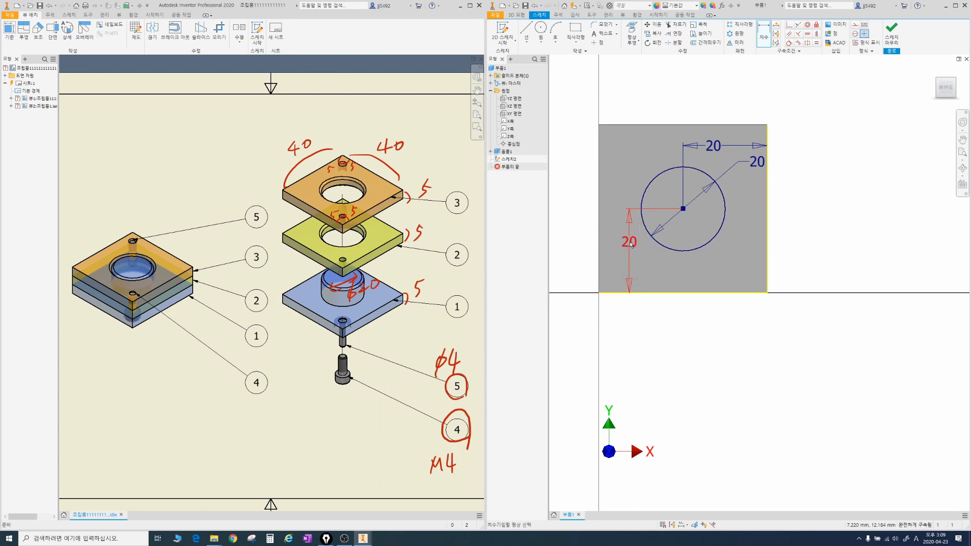
Step: Extrude the circle 15 mm to form a cylindrical boss on the plate
{"action": "type", "text": "e15"}
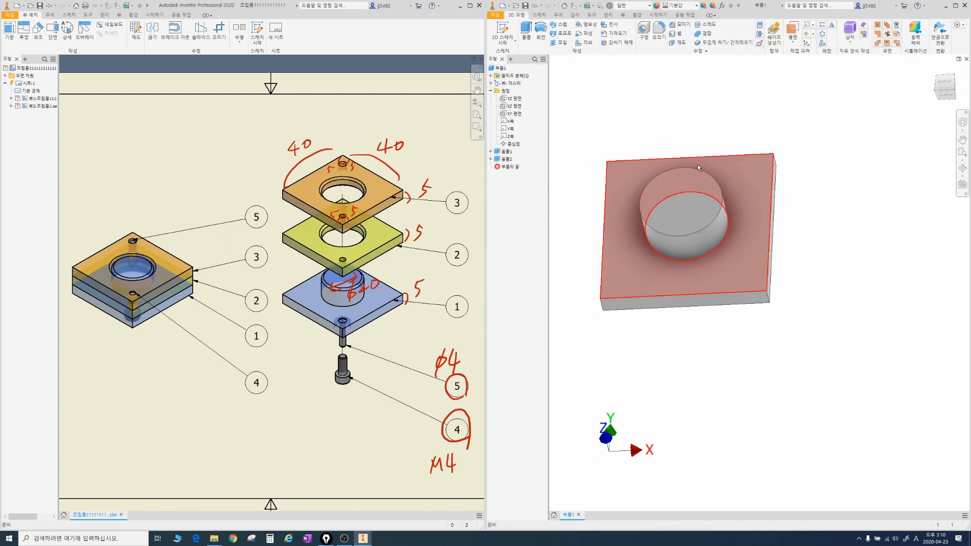
Step: Chamfer the outer end edge of the cylindrical boss by 1 mm
{"action": "left_click", "coordinate": [680, 24]}
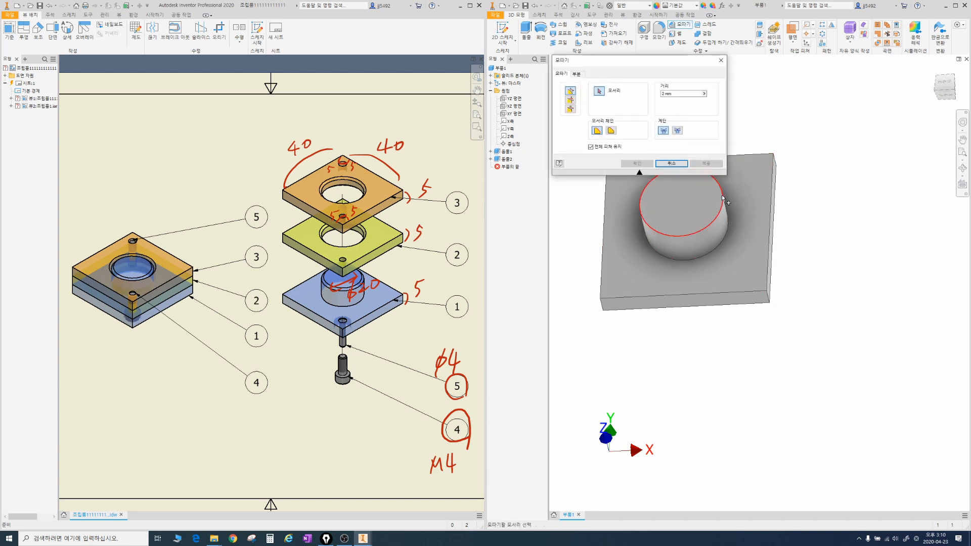
{"action": "left_click", "coordinate": [721, 195]}
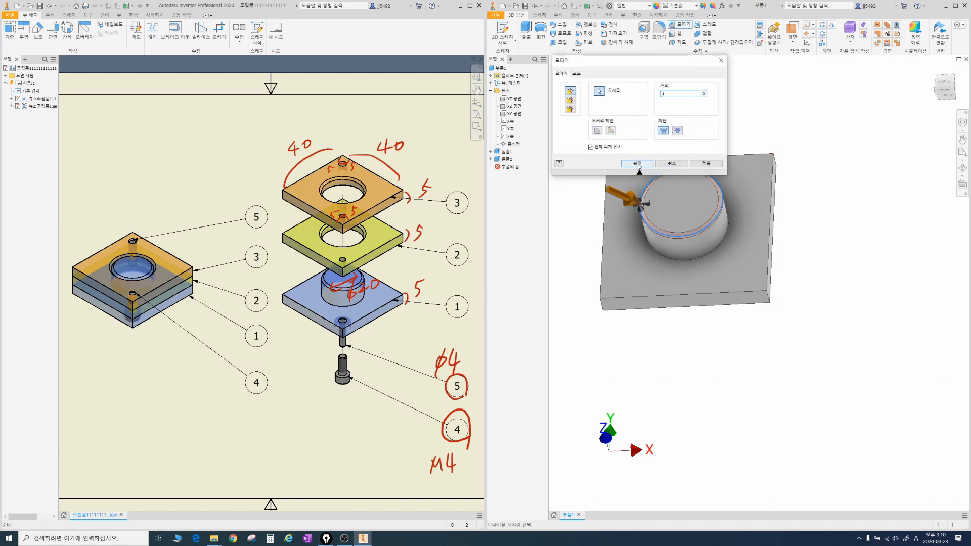
{"action": "left_click", "coordinate": [638, 164]}
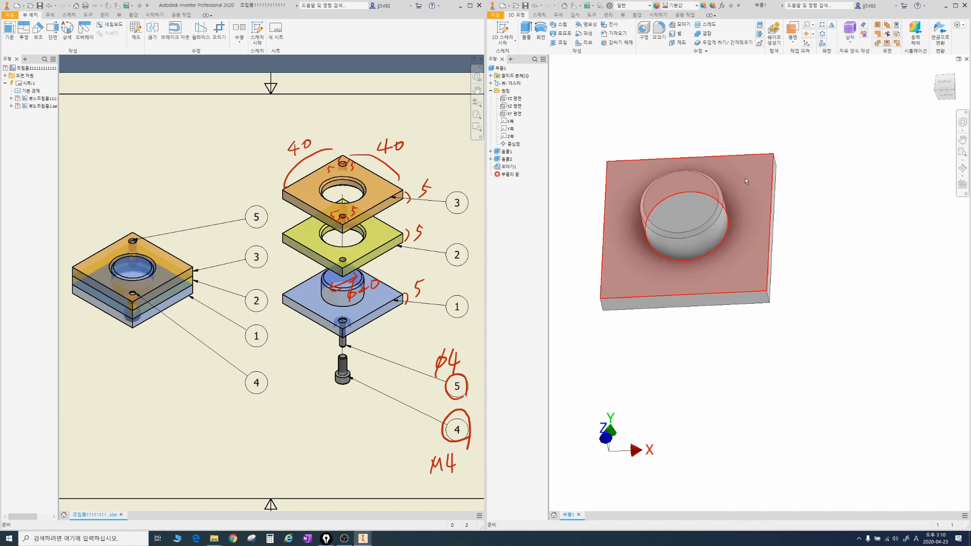
Step: Sketch a point near the upper-left corner of the plate face around the boss and dimension it 5 mm from the top edge
{"action": "left_click", "coordinate": [625, 186]}
{"action": "key", "text": "s"}
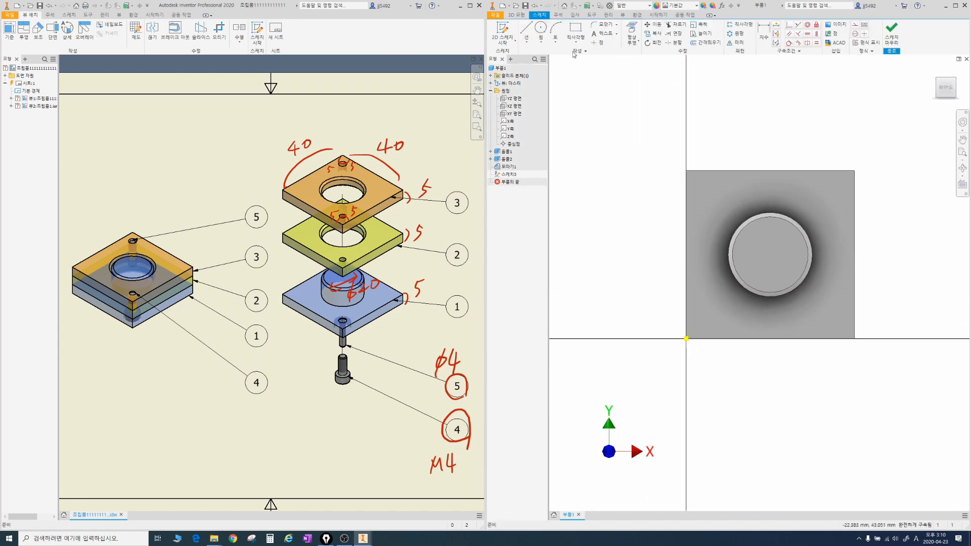
{"action": "key", "text": "d"}
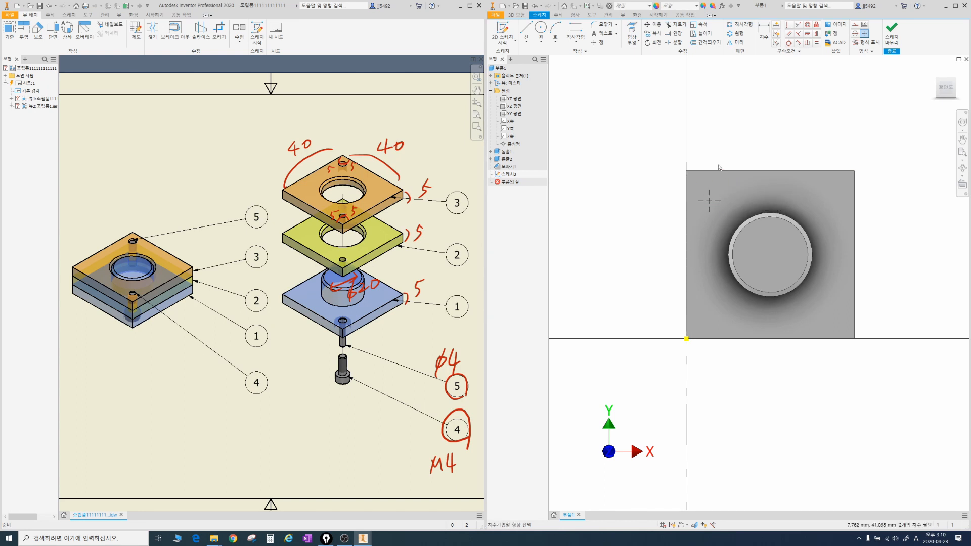
{"action": "left_click", "coordinate": [715, 171]}
{"action": "left_click", "coordinate": [734, 192]}
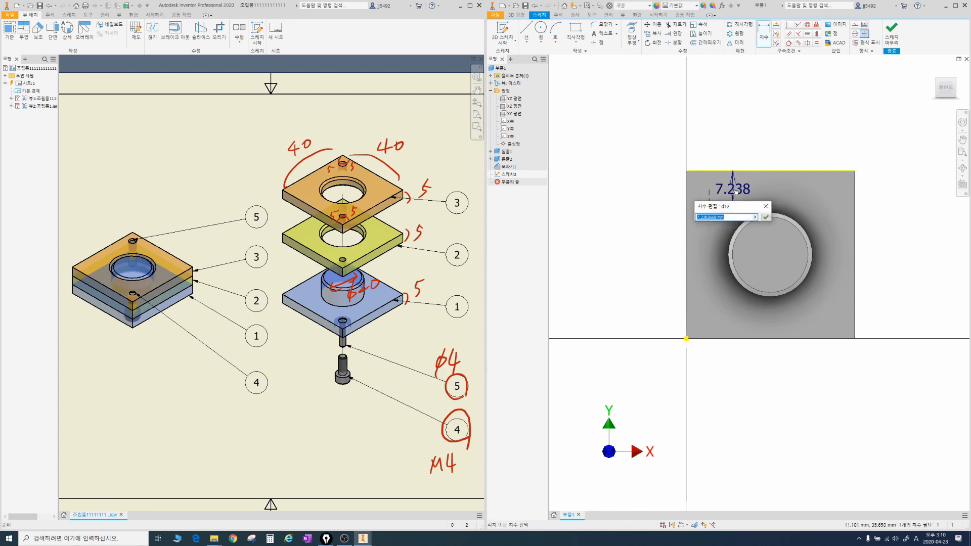
{"action": "type", "text": "5"}
{"action": "key", "text": "Return"}
Step: Dimension the sketch point 5 mm from the plate's left edge
{"action": "left_click", "coordinate": [709, 192]}
{"action": "left_click", "coordinate": [686, 203]}
{"action": "left_click", "coordinate": [701, 219]}
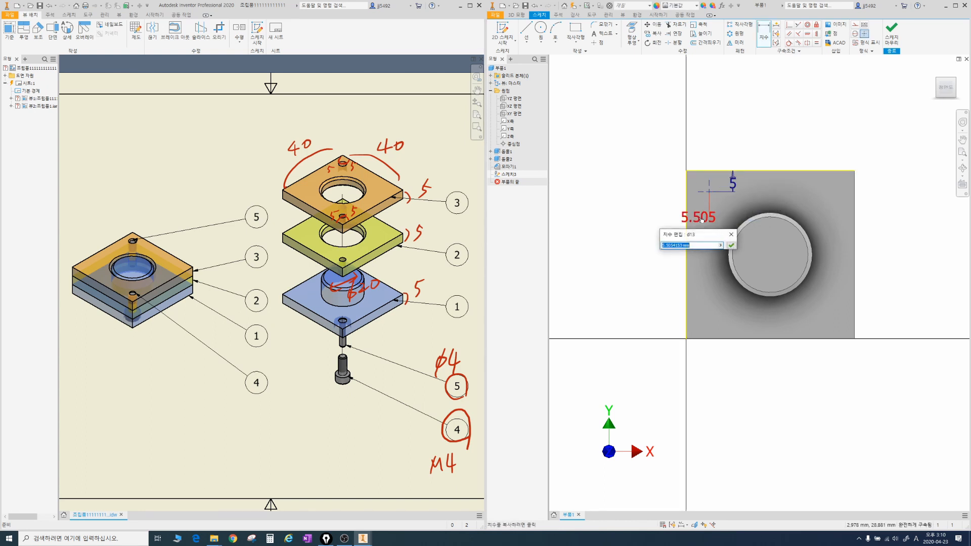
{"action": "type", "text": "5"}
{"action": "key", "text": "Return"}
Step: Create a simple 4 mm hole through the whole plate at the sketched point beside the boss
{"action": "middle_click_drag", "start_coordinate": [702, 219], "coordinate": [717, 190], "text": "shift"}
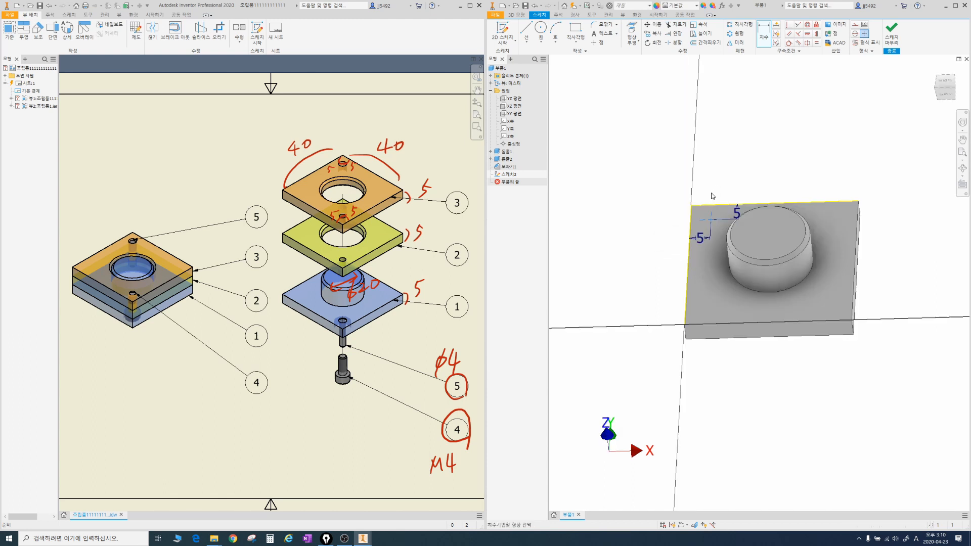
{"action": "key", "text": "h"}
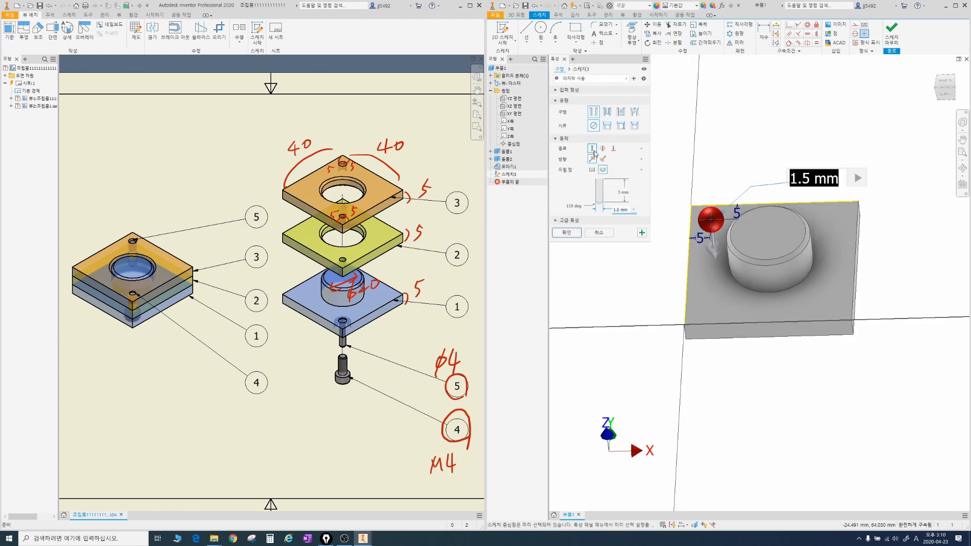
{"action": "left_click", "coordinate": [594, 130]}
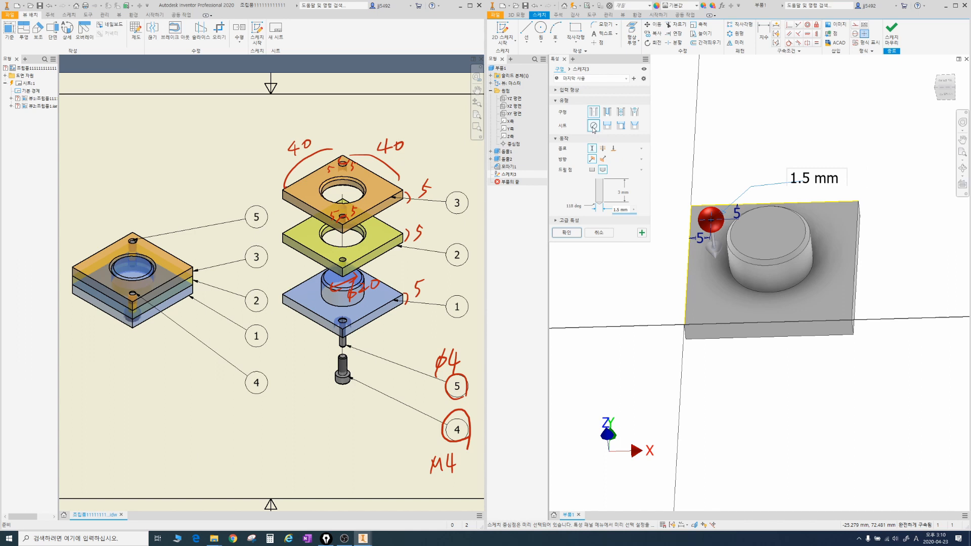
{"action": "left_click", "coordinate": [592, 170]}
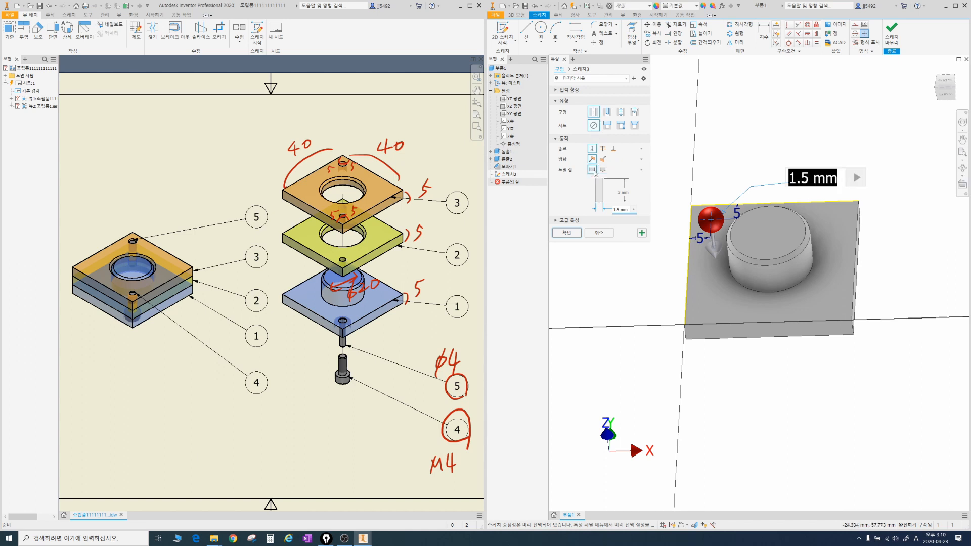
{"action": "left_click", "coordinate": [616, 209]}
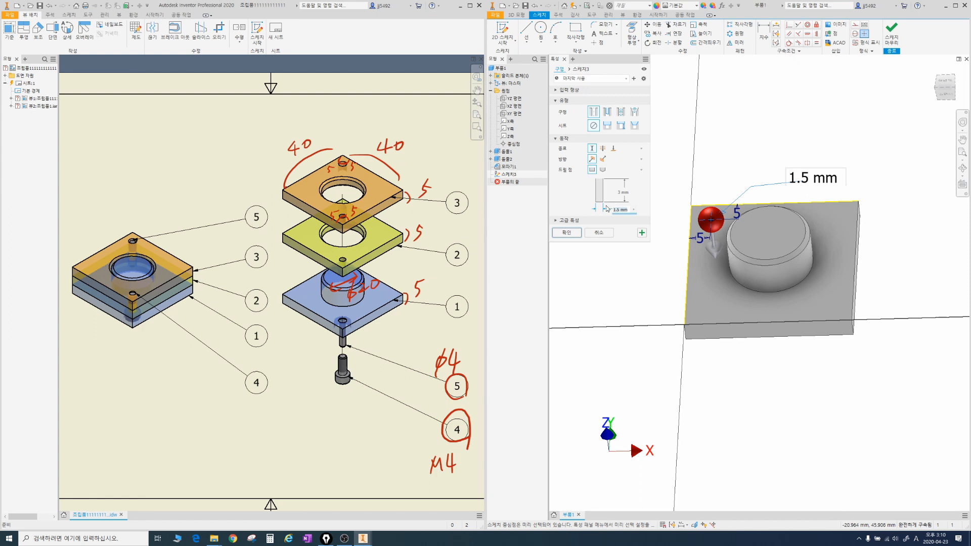
{"action": "type", "text": "4"}
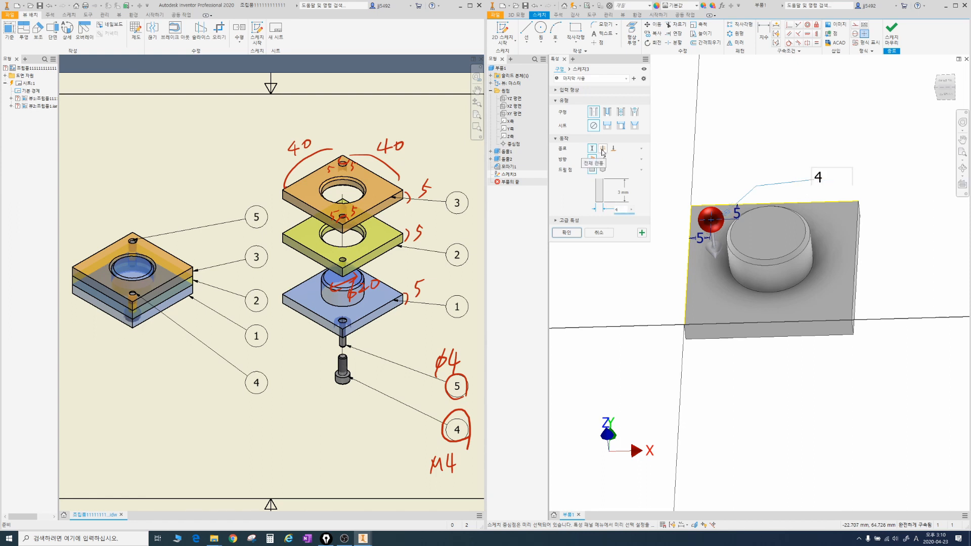
{"action": "left_click", "coordinate": [603, 148]}
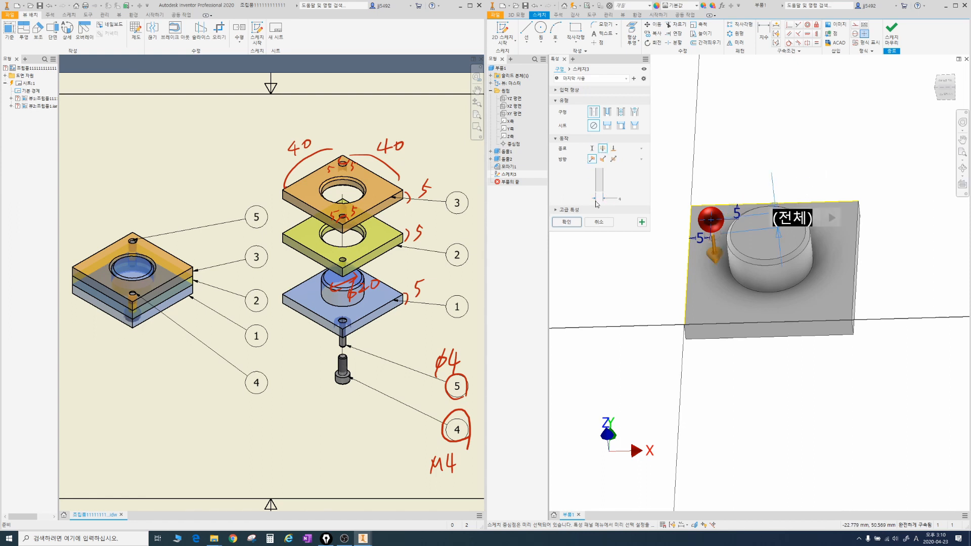
{"action": "left_click", "coordinate": [567, 222]}
{"action": "key", "text": "F4"}
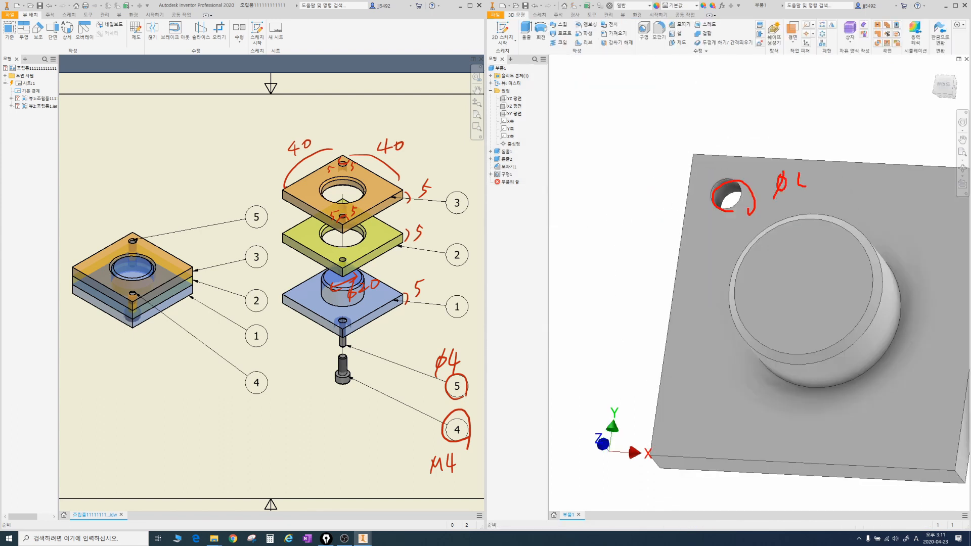
{"action": "key", "text": "Escape"}
Step: On the plate's back face, sketch a point near the corner diagonally opposite the 4 mm hole and dimension it 5 mm from the upper edge
{"action": "middle_click_drag", "start_coordinate": [776, 313], "coordinate": [719, 244]}
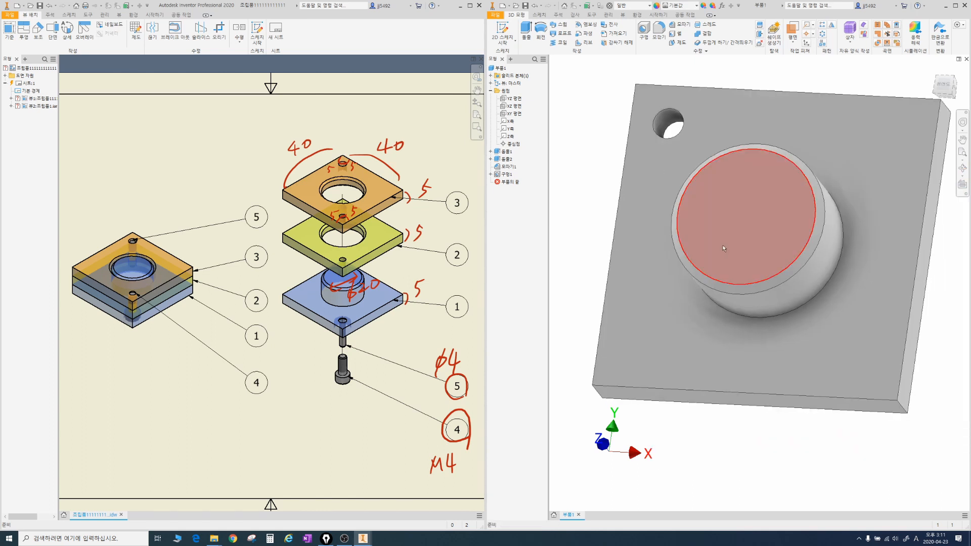
{"action": "middle_click_drag", "start_coordinate": [819, 358], "coordinate": [788, 217], "text": "shift"}
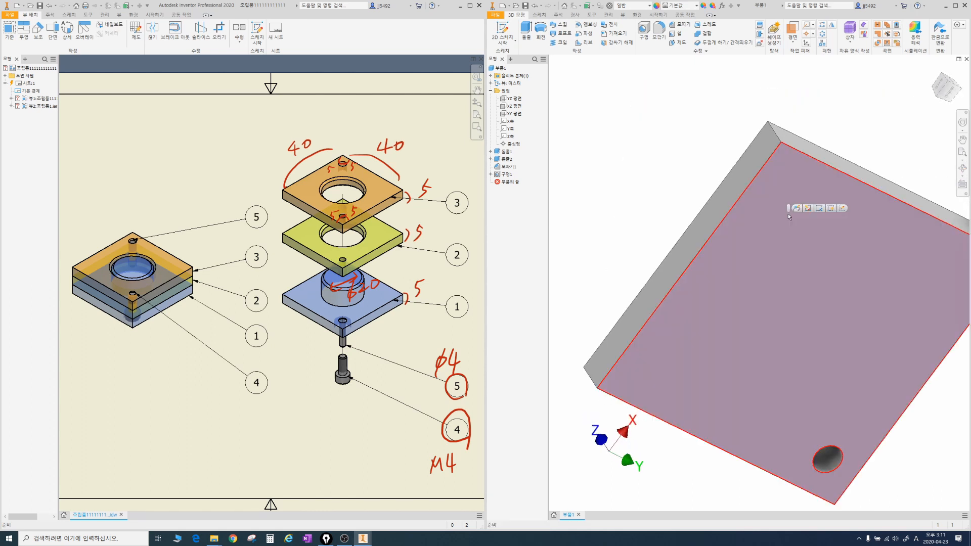
{"action": "left_click", "coordinate": [788, 214]}
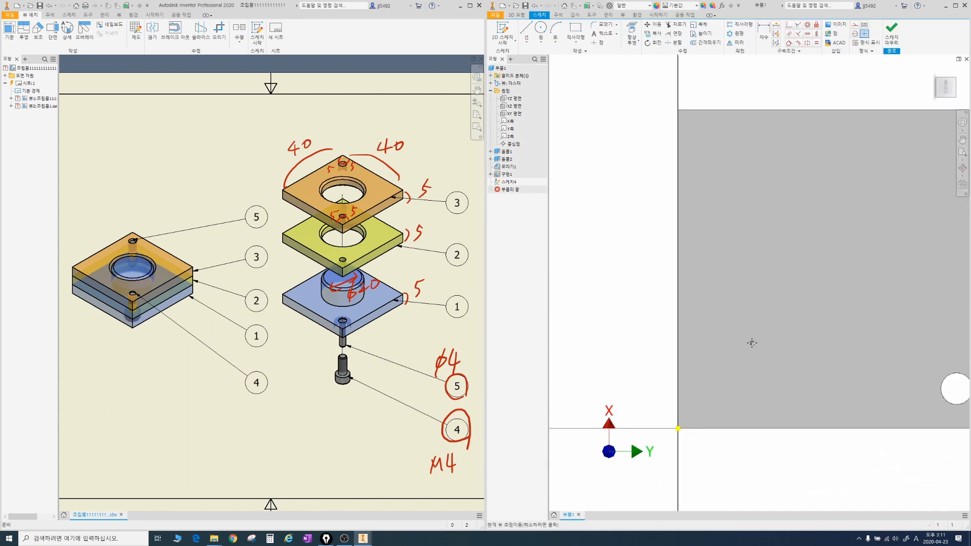
{"action": "left_click", "coordinate": [597, 42]}
{"action": "key", "text": "d"}
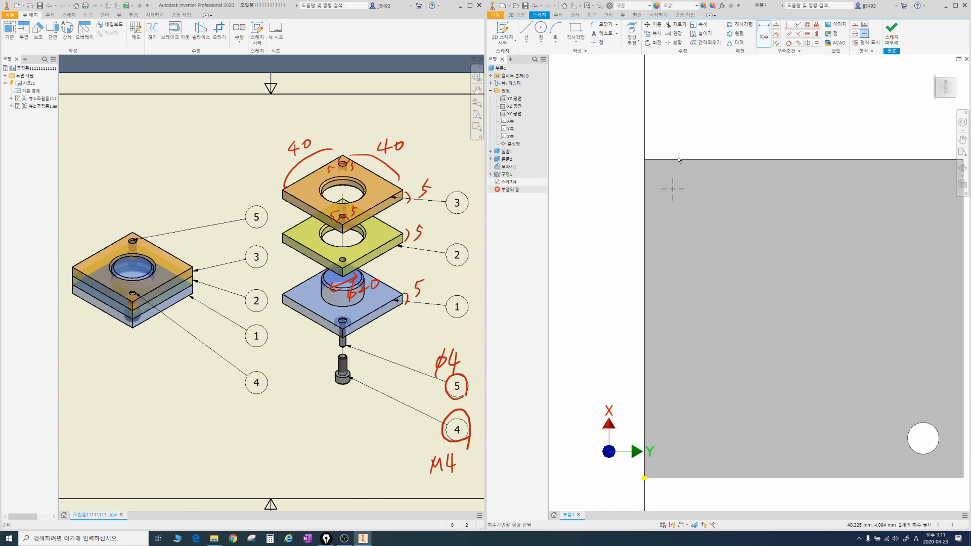
{"action": "left_click", "coordinate": [673, 189]}
{"action": "left_click", "coordinate": [707, 185]}
{"action": "type", "text": "5."}
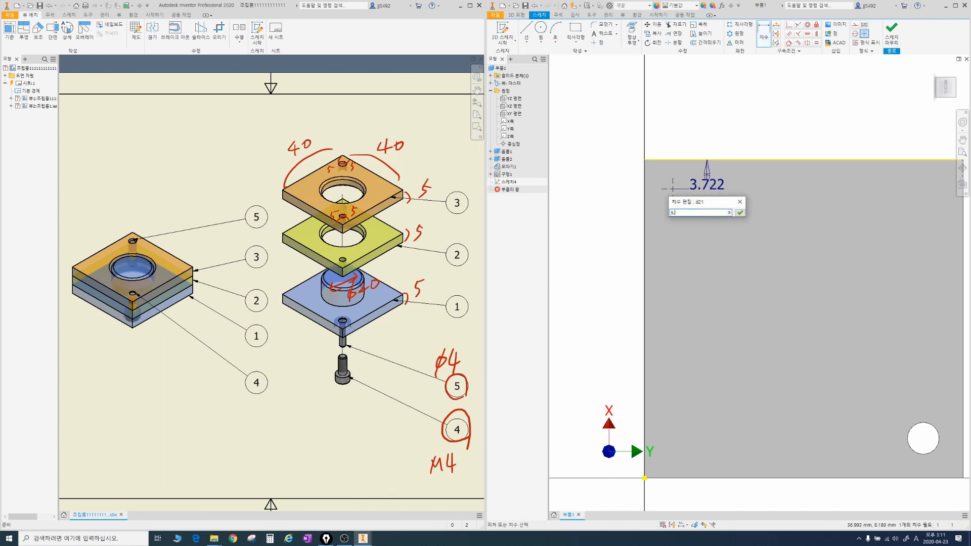
{"action": "key", "text": "Return"}
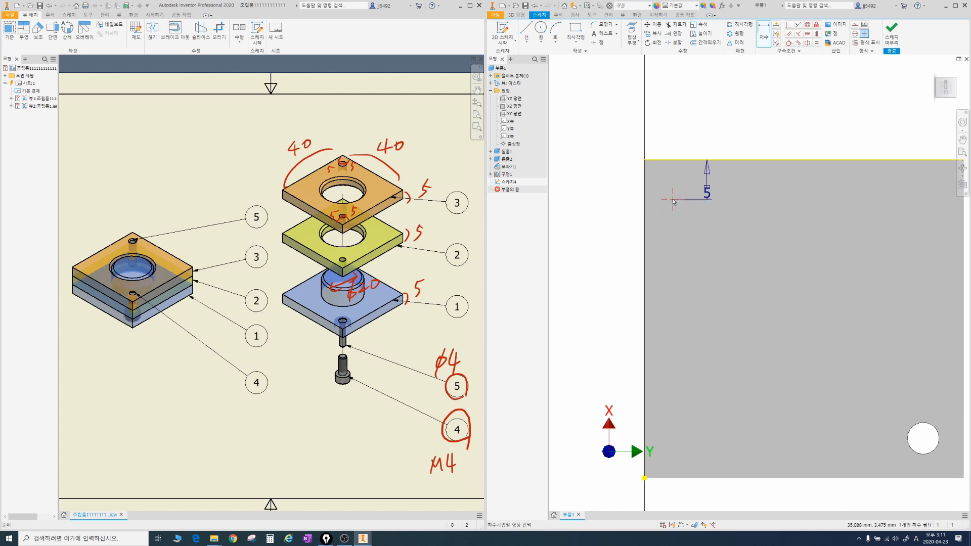
Step: Dimension the back-face sketch point 5 mm from the plate's left edge
{"action": "left_click", "coordinate": [645, 195]}
{"action": "left_click", "coordinate": [672, 199]}
{"action": "left_click", "coordinate": [656, 231]}
{"action": "type", "text": "5"}
{"action": "key", "text": "Return"}
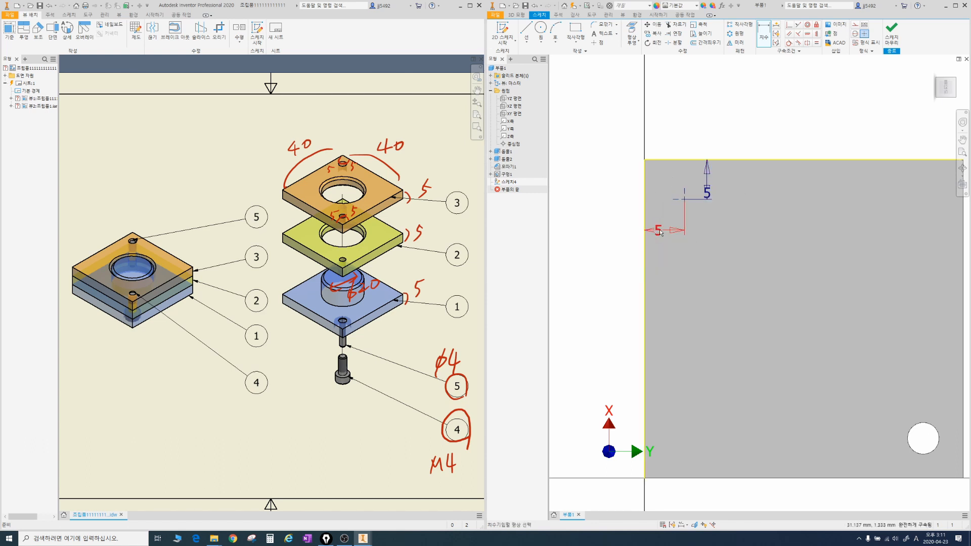
Step: Create a through-all counterbore hole at the back-face point with 4.4 mm hole diameter, 8 mm counterbore diameter and 4.5 mm counterbore depth
{"action": "mouse_move", "coordinate": [714, 218]}
{"action": "middle_mouse_down", "text": "shift"}
{"action": "mouse_move", "coordinate": [721, 238]}
{"action": "mouse_move", "coordinate": [711, 221]}
{"action": "middle_mouse_up", "text": "shift"}
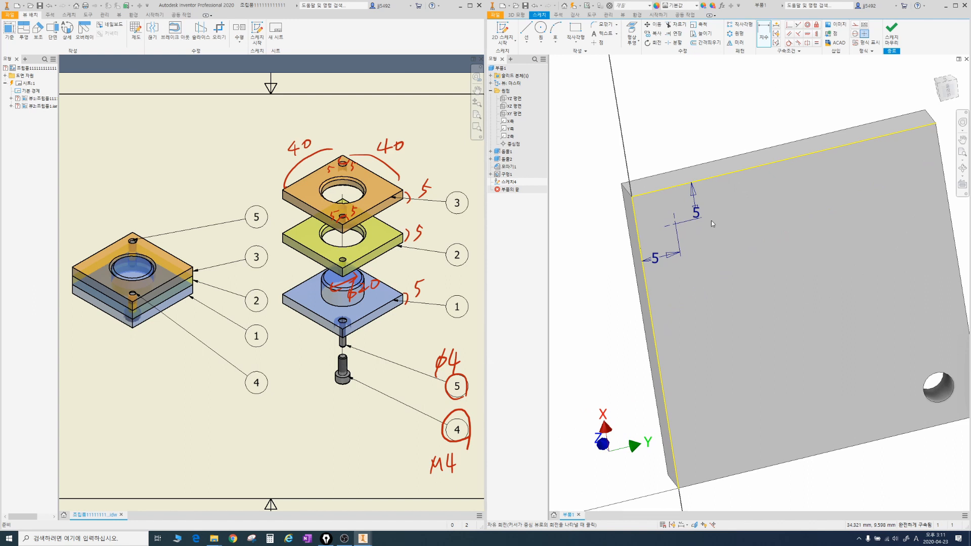
{"action": "key", "text": "h"}
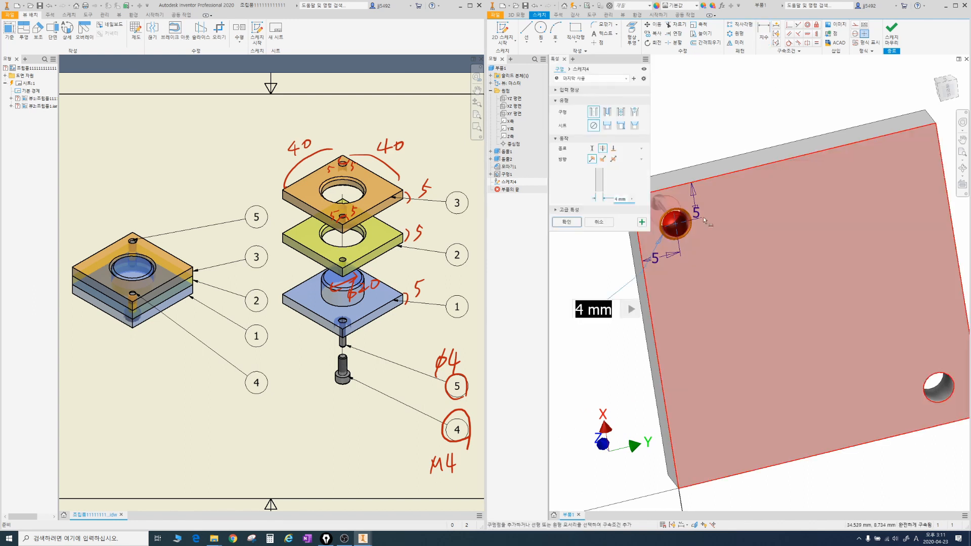
{"action": "left_click", "coordinate": [607, 126]}
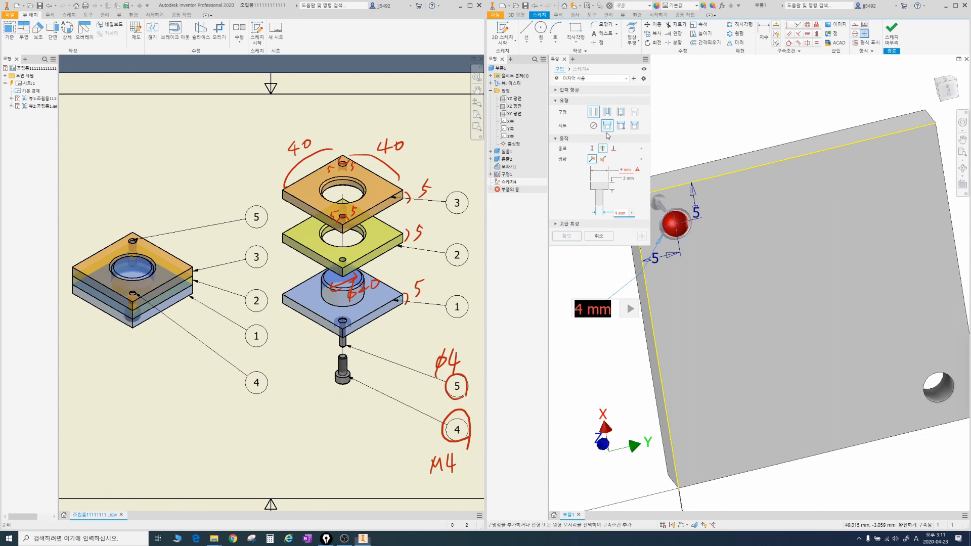
{"action": "left_click", "coordinate": [602, 149]}
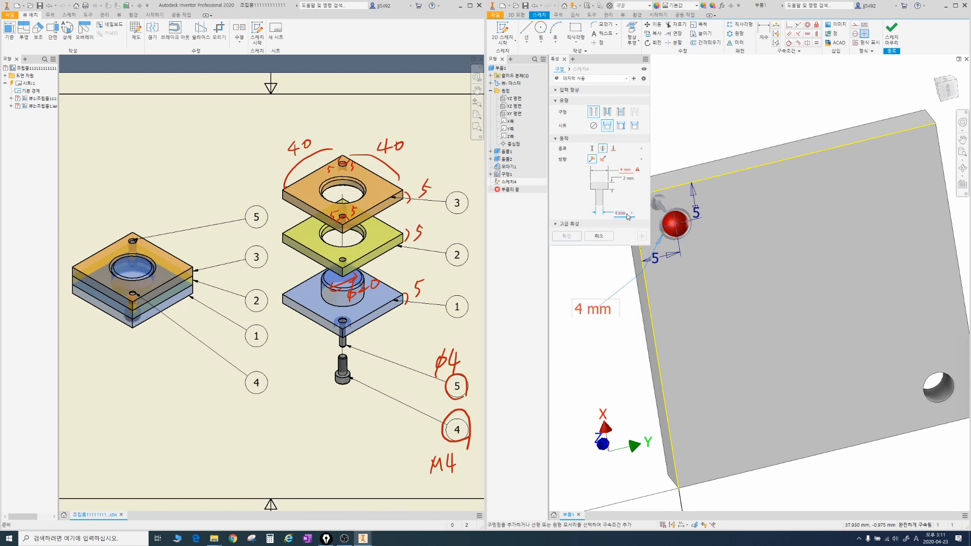
{"action": "type", "text": "4.4"}
{"action": "left_click", "coordinate": [632, 181]}
{"action": "type", "text": "4"}
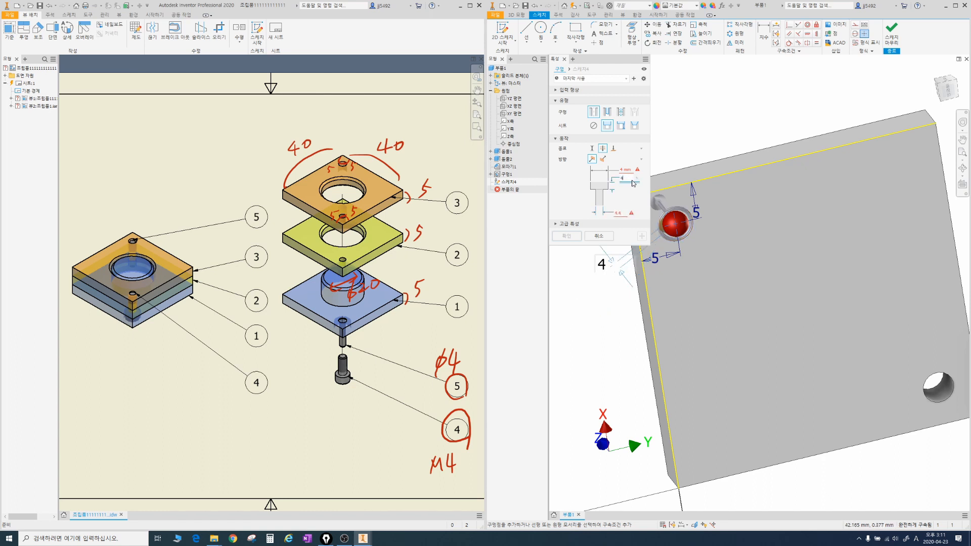
{"action": "left_click_drag", "start_coordinate": [632, 171], "coordinate": [612, 171]}
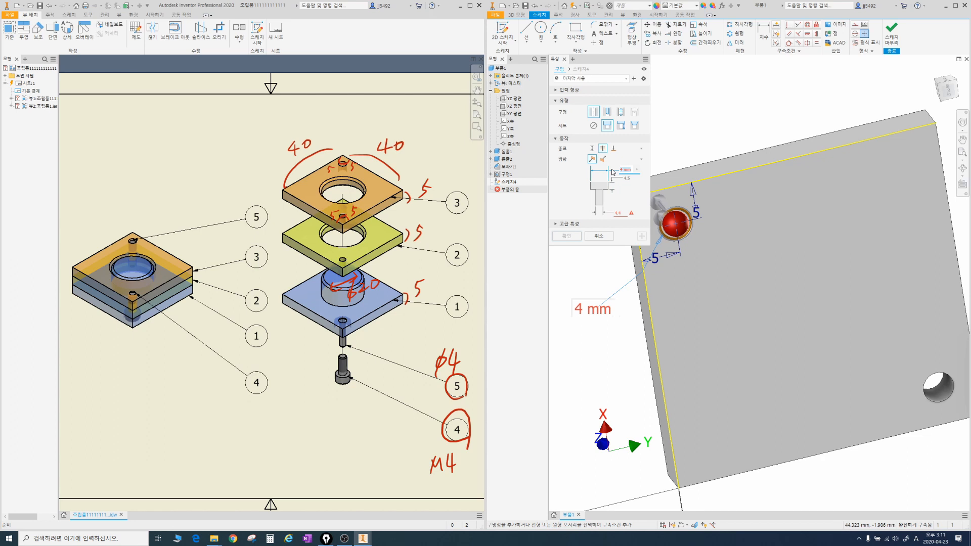
{"action": "type", "text": "8"}
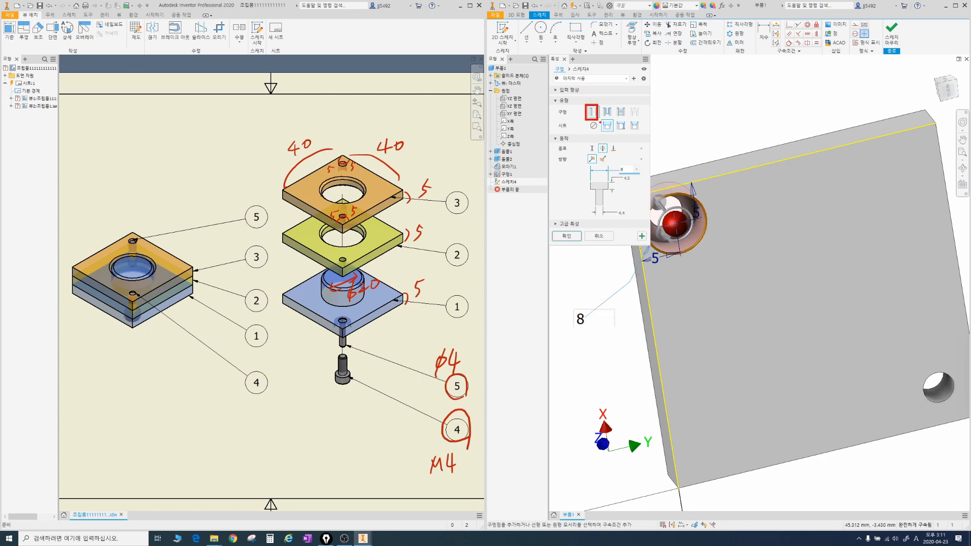
{"action": "left_click_drag", "start_coordinate": [600, 120], "coordinate": [612, 132]}
{"action": "left_click_drag", "start_coordinate": [616, 207], "coordinate": [635, 223]}
{"action": "left_click_drag", "start_coordinate": [598, 143], "coordinate": [609, 161]}
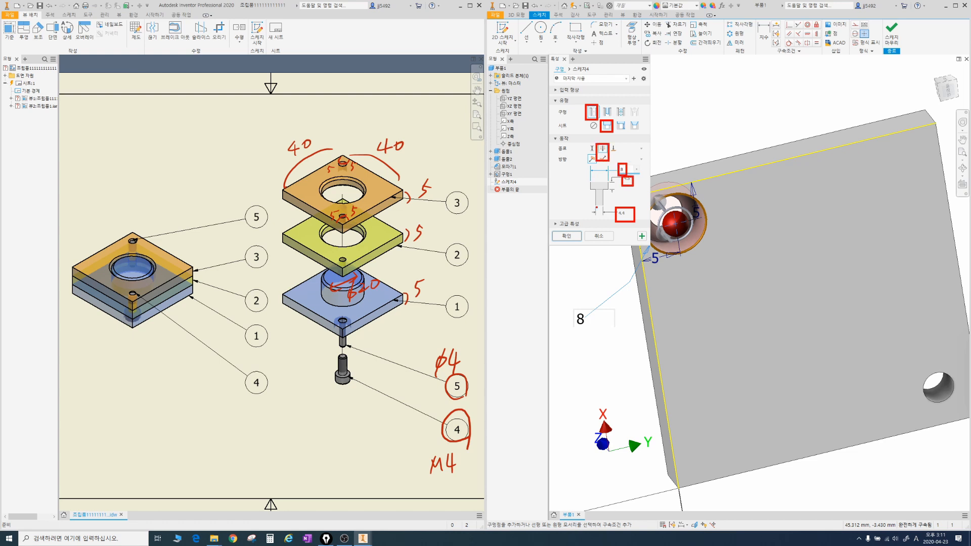
{"action": "left_click", "coordinate": [566, 235]}
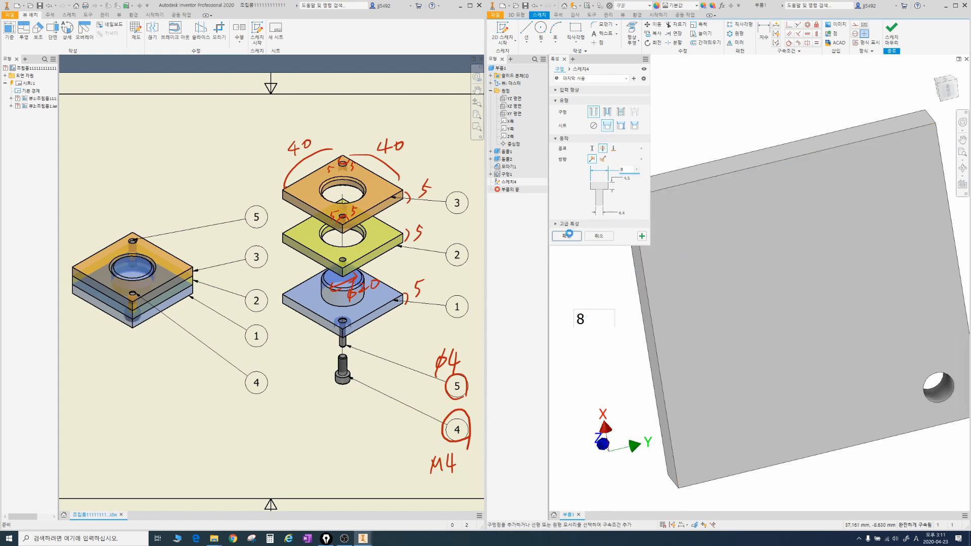
Step: Save the finished base plate part under the file name 1
{"action": "key", "text": "F6"}
{"action": "middle_click_drag", "start_coordinate": [715, 246], "coordinate": [719, 289], "text": "shift"}
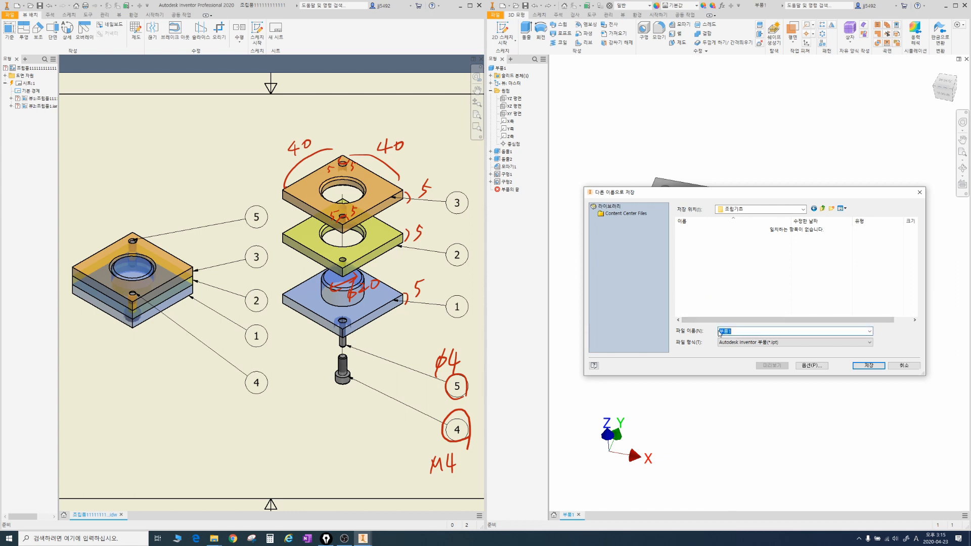
{"action": "type", "text": "1"}
{"action": "left_click", "coordinate": [865, 367]}
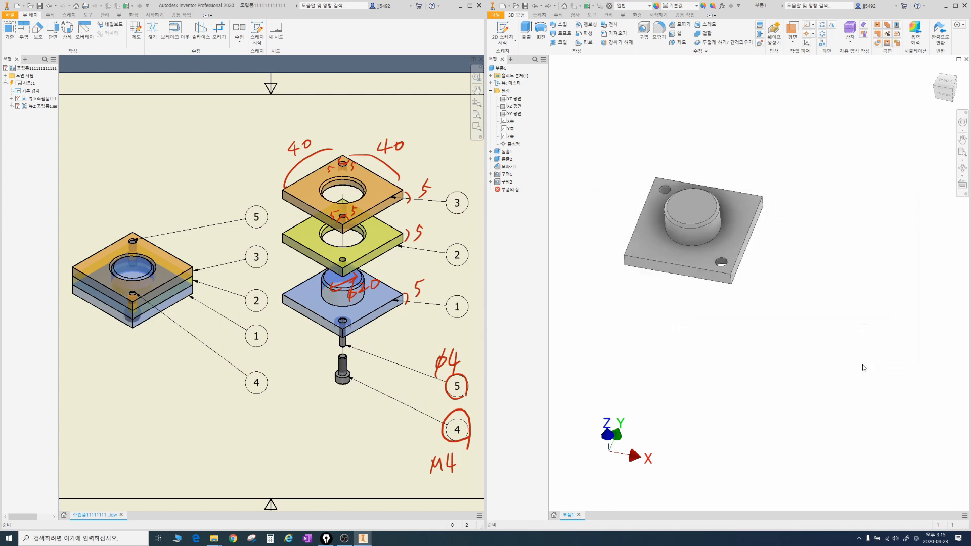
Step: Create a new part and start a sketch on its XY plane
{"action": "left_click", "coordinate": [502, 5]}
{"action": "double_click", "coordinate": [640, 114]}
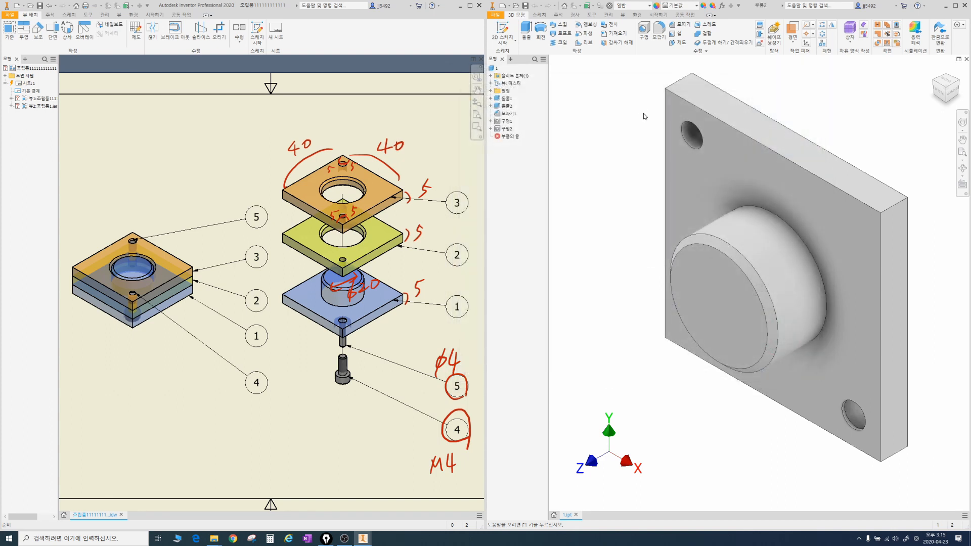
{"action": "left_click", "coordinate": [491, 83]}
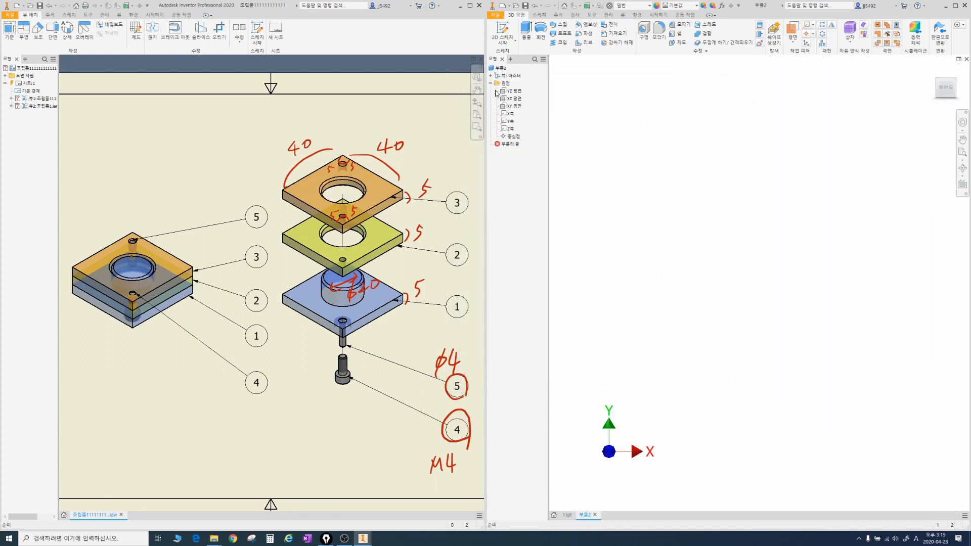
{"action": "left_click", "coordinate": [514, 105]}
{"action": "left_click", "coordinate": [562, 141]}
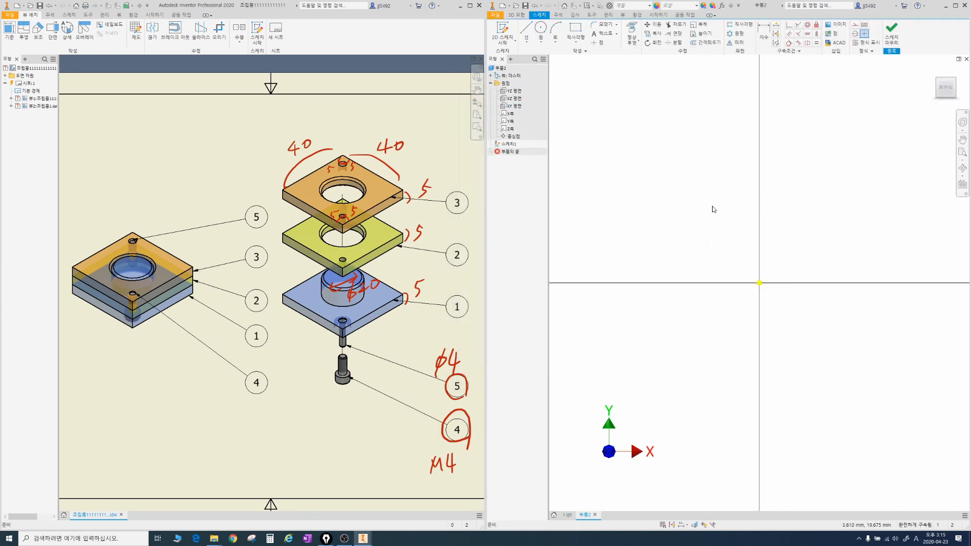
Step: Sketch a rectangle of about 40 by 35 mm with its lower-left corner at the origin
{"action": "right_click", "coordinate": [694, 244]}
{"action": "left_click", "coordinate": [726, 233]}
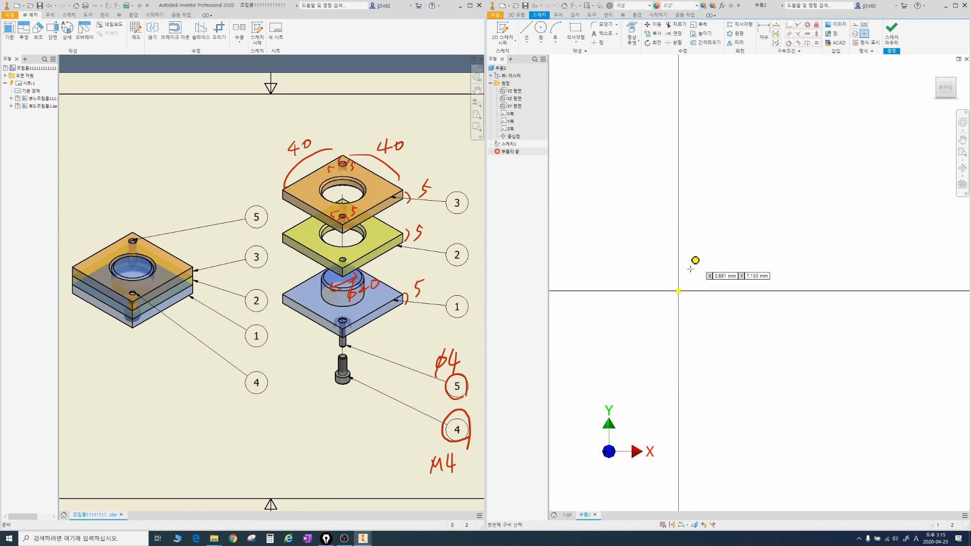
{"action": "left_click", "coordinate": [678, 291]}
{"action": "left_click", "coordinate": [845, 144]}
Step: Dimension the rectangle to 40 mm wide and 40 mm high
{"action": "key", "text": "d"}
{"action": "left_click", "coordinate": [776, 147]}
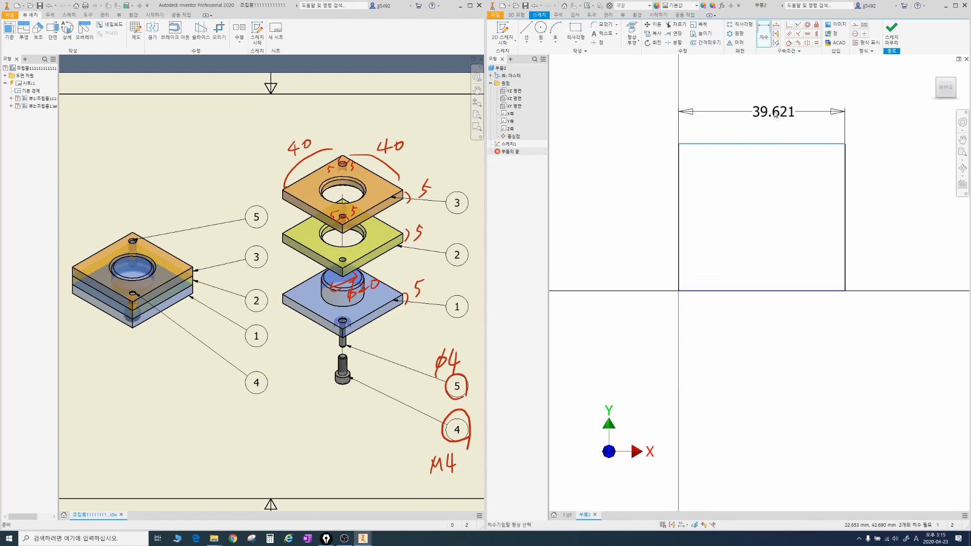
{"action": "left_click", "coordinate": [774, 114]}
{"action": "type", "text": "40"}
{"action": "key", "text": "Return"}
{"action": "left_click", "coordinate": [843, 178]}
{"action": "left_click", "coordinate": [872, 193]}
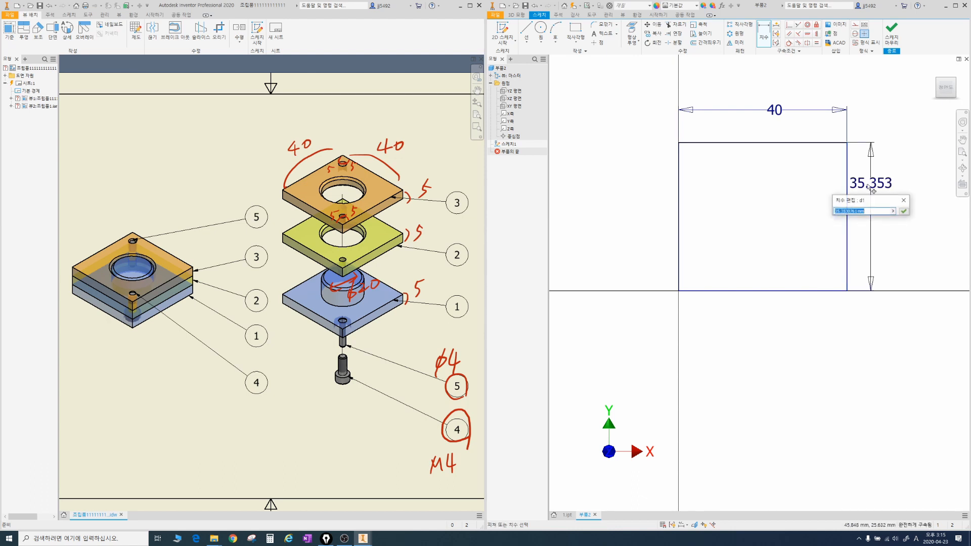
{"action": "type", "text": "40"}
{"action": "key", "text": "Return"}
Step: Extrude the square profile 5 mm to form the second plate
{"action": "key", "text": "F4"}
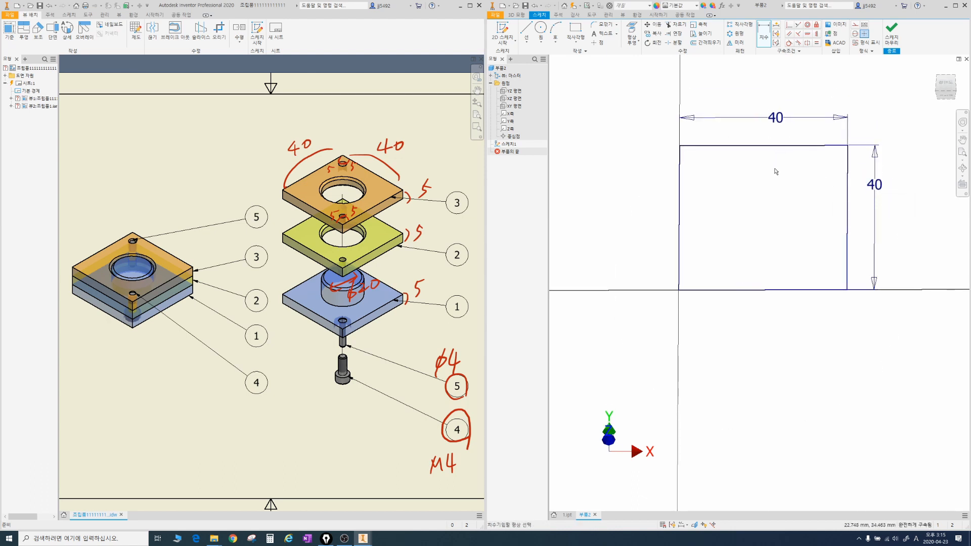
{"action": "key", "text": "e"}
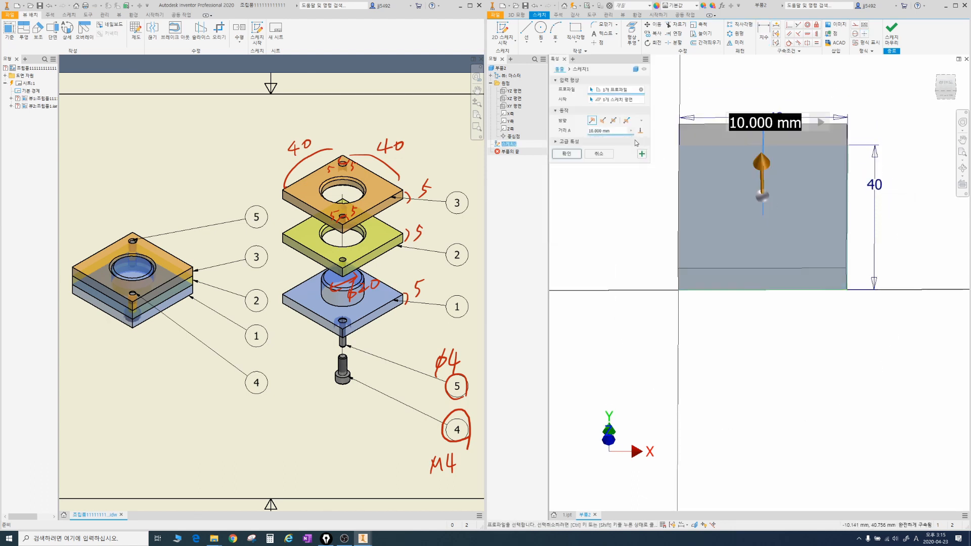
{"action": "type", "text": "5"}
{"action": "key", "text": "Return"}
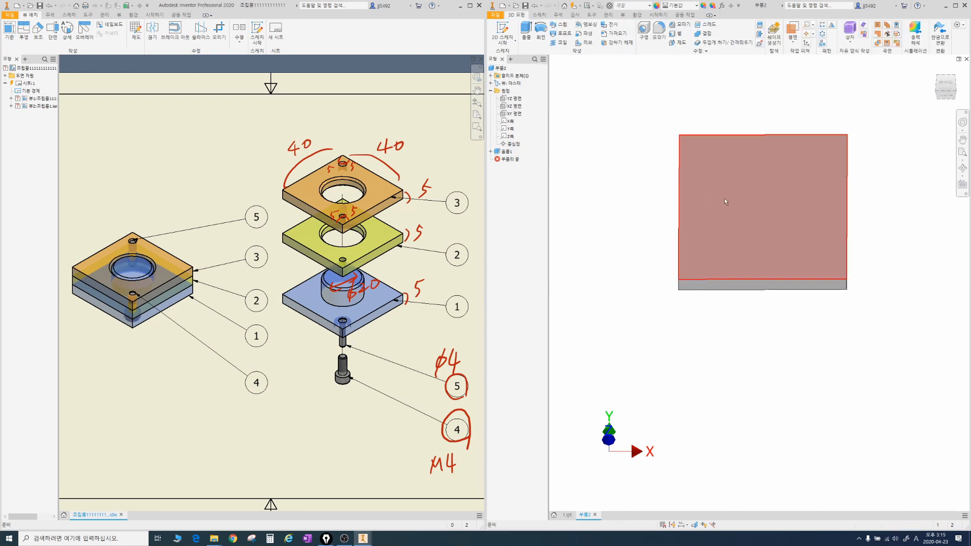
Step: Start a sketch on the plate's large front face and draw a circle centred about 19 mm across and 23 mm up from the origin corner
{"action": "key", "text": "s"}
{"action": "left_click", "coordinate": [765, 197]}
{"action": "middle_click_drag", "start_coordinate": [812, 182], "coordinate": [687, 209]}
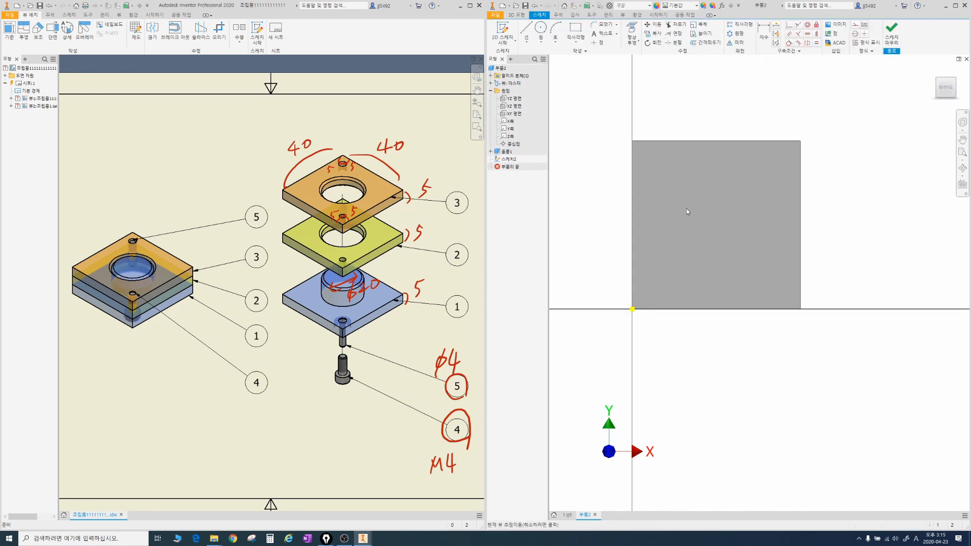
{"action": "right_click", "coordinate": [708, 211]}
{"action": "left_click", "coordinate": [683, 189]}
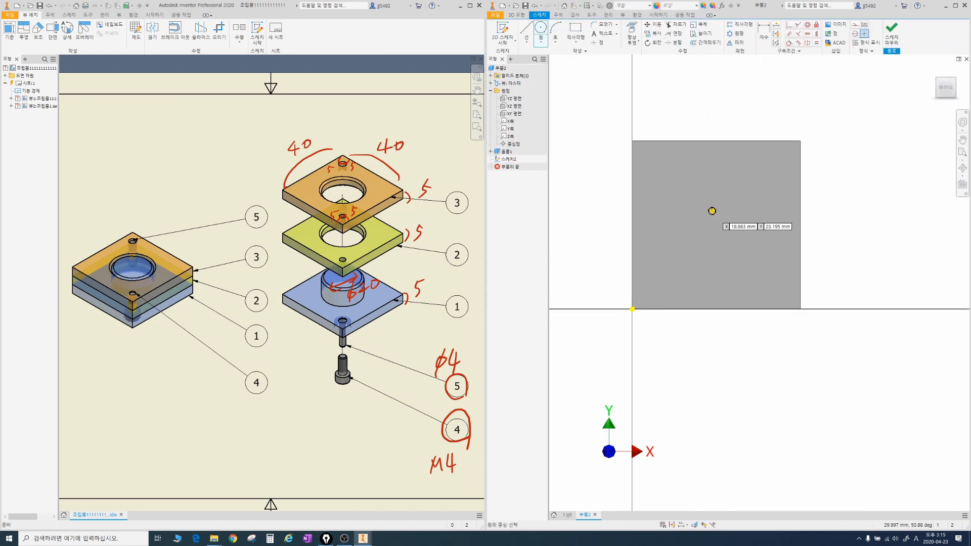
{"action": "left_click", "coordinate": [712, 211]}
{"action": "left_click", "coordinate": [745, 219]}
Step: Dimension the circle's diameter to 20 mm
{"action": "key", "text": "d"}
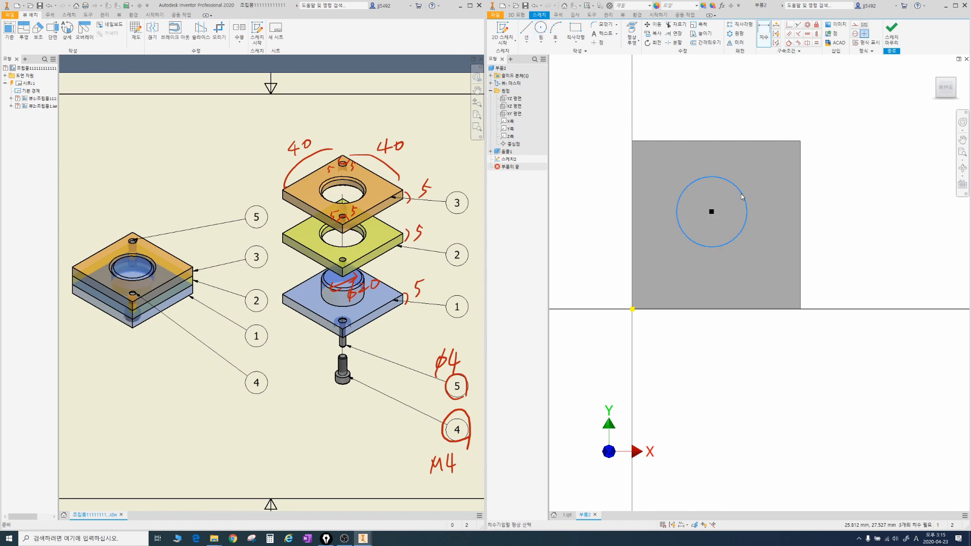
{"action": "left_click", "coordinate": [742, 197]}
{"action": "left_click", "coordinate": [779, 168]}
{"action": "type", "text": "20"}
{"action": "key", "text": "Return"}
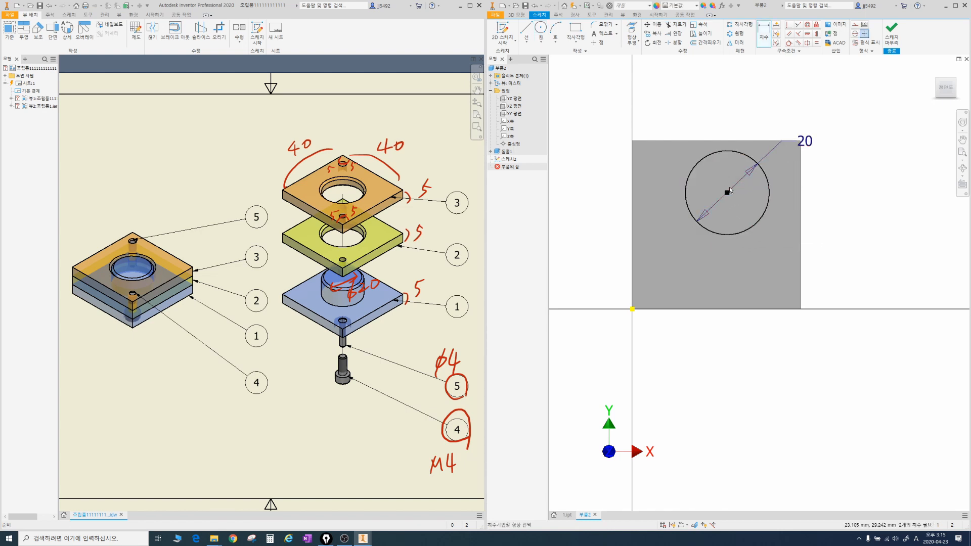
Step: Dimension the circle's centre 20 mm from the plate's right edge and 20 mm from its lower edge
{"action": "left_click", "coordinate": [727, 193]}
{"action": "left_click", "coordinate": [800, 197]}
{"action": "left_click", "coordinate": [777, 196]}
{"action": "type", "text": "20"}
{"action": "key", "text": "Return"}
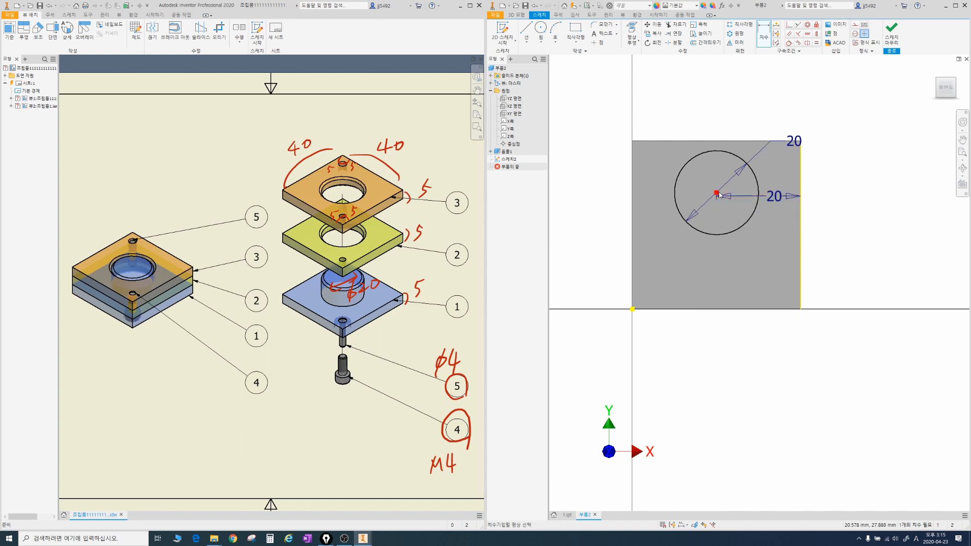
{"action": "left_click", "coordinate": [723, 309]}
{"action": "left_click", "coordinate": [741, 259]}
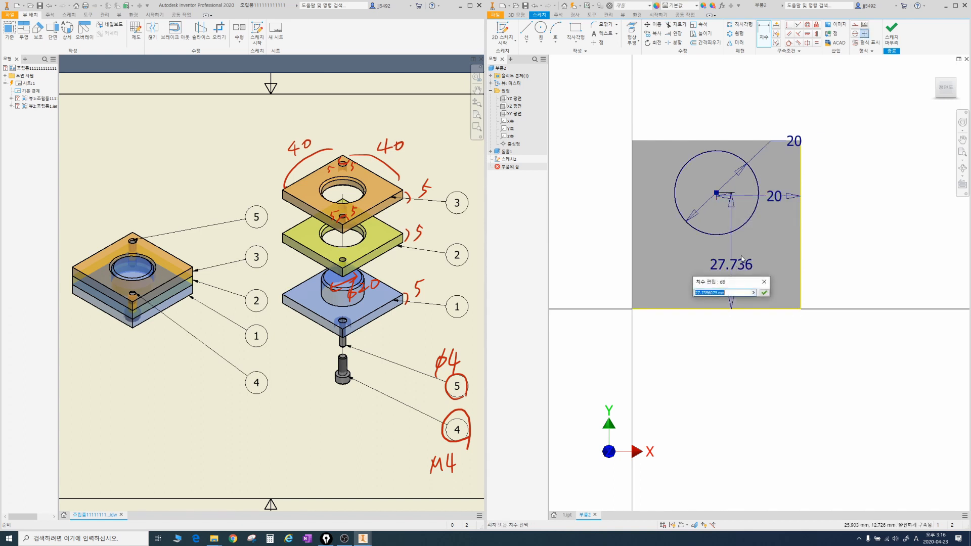
{"action": "type", "text": "20"}
{"action": "key", "text": "Return"}
Step: Extrude the circle as a 10 mm cut into the plate to make the central through hole
{"action": "key", "text": "e"}
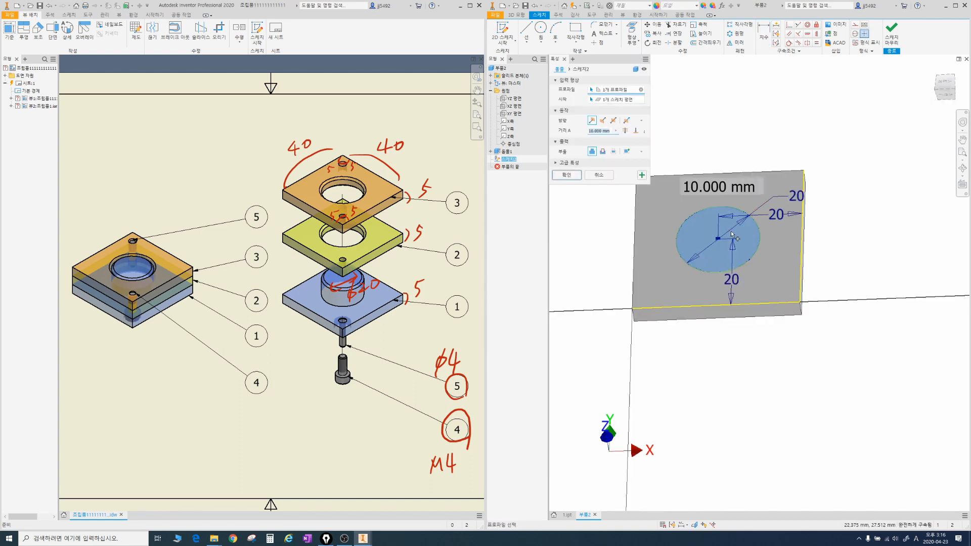
{"action": "left_click", "coordinate": [602, 122]}
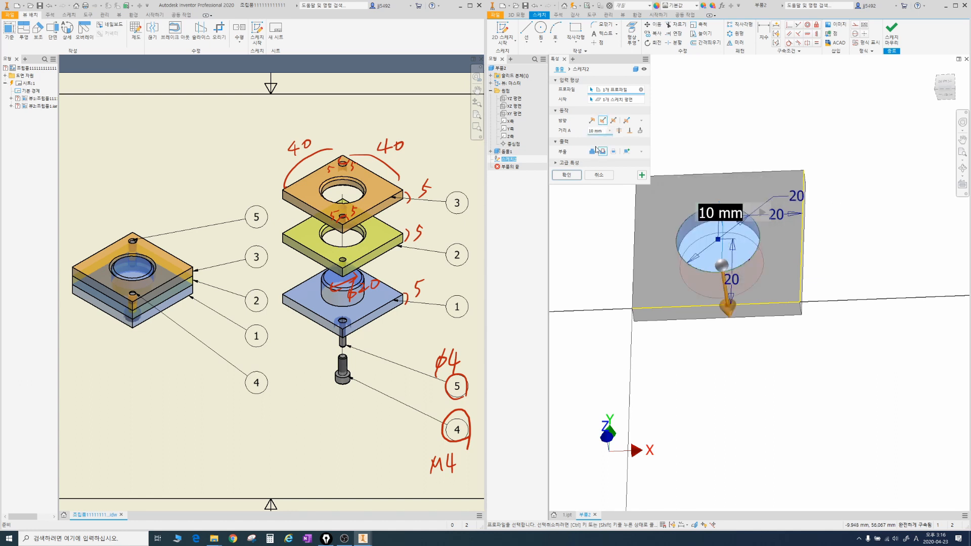
{"action": "left_click", "coordinate": [574, 177]}
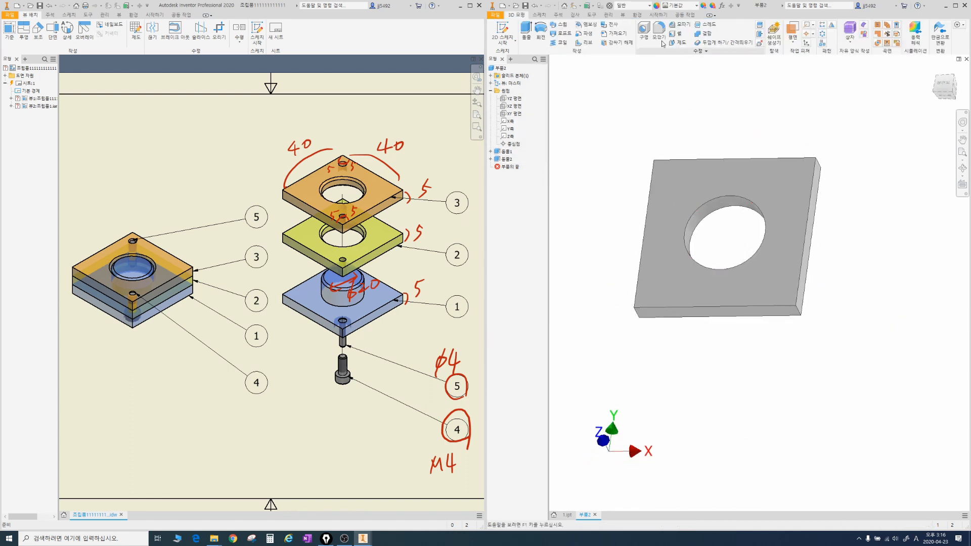
Step: Chamfer the edge of the central hole on the sketched face of the plate
{"action": "left_click", "coordinate": [678, 24]}
{"action": "left_click", "coordinate": [744, 203]}
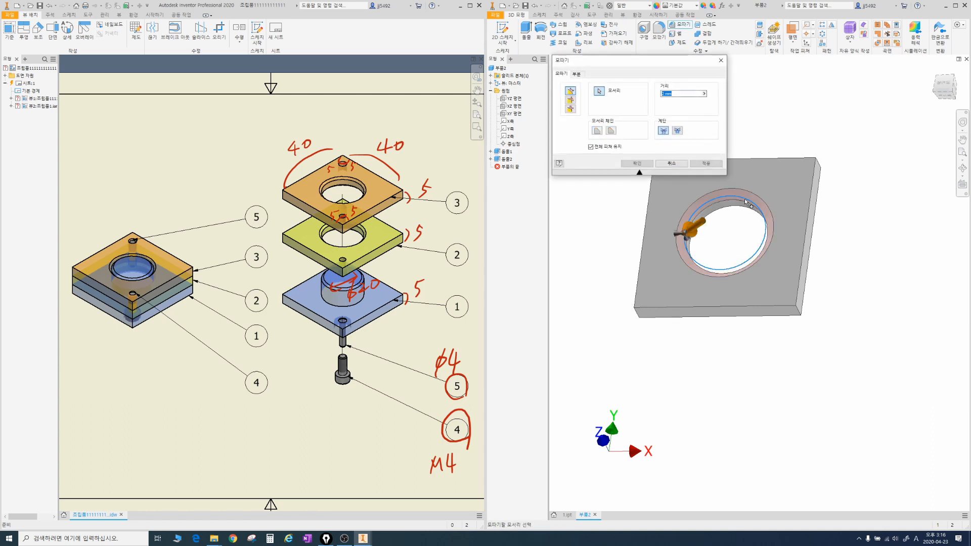
{"action": "mouse_move", "coordinate": [745, 204]}
{"action": "middle_mouse_down", "text": "shift"}
{"action": "mouse_move", "coordinate": [753, 239]}
{"action": "mouse_move", "coordinate": [748, 211]}
{"action": "middle_mouse_up", "text": "shift"}
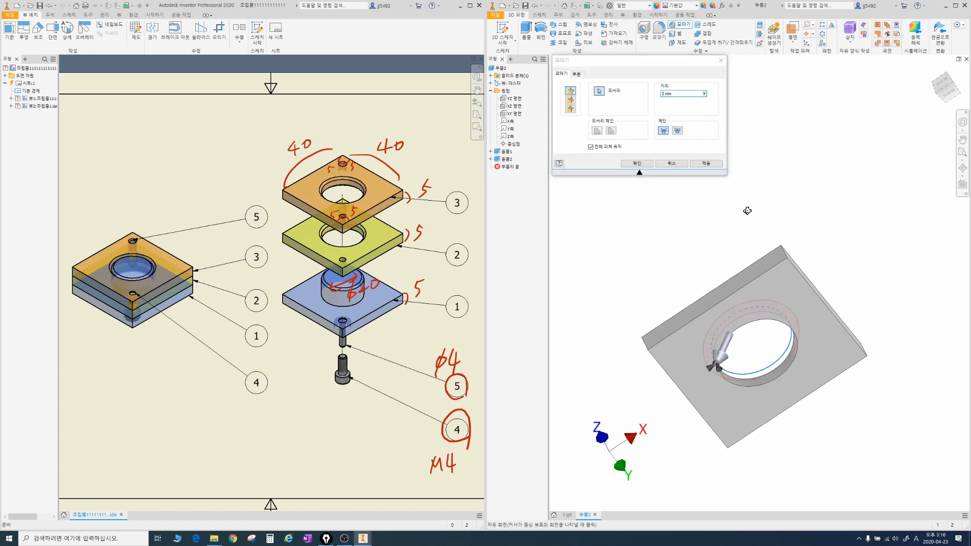
Step: Save the part as 2 in the 조립기초 folder
{"action": "left_click", "coordinate": [495, 15]}
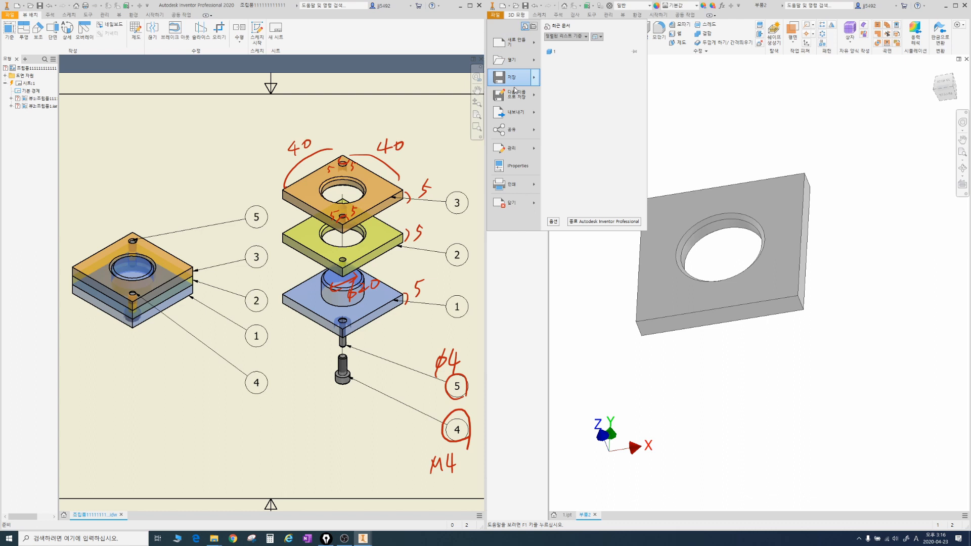
{"action": "left_click", "coordinate": [516, 94]}
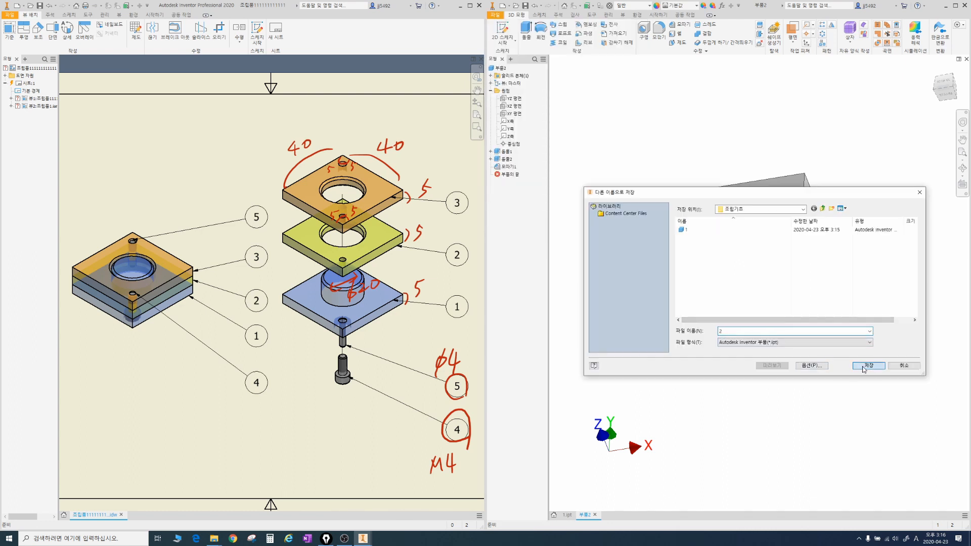
{"action": "left_click", "coordinate": [865, 366]}
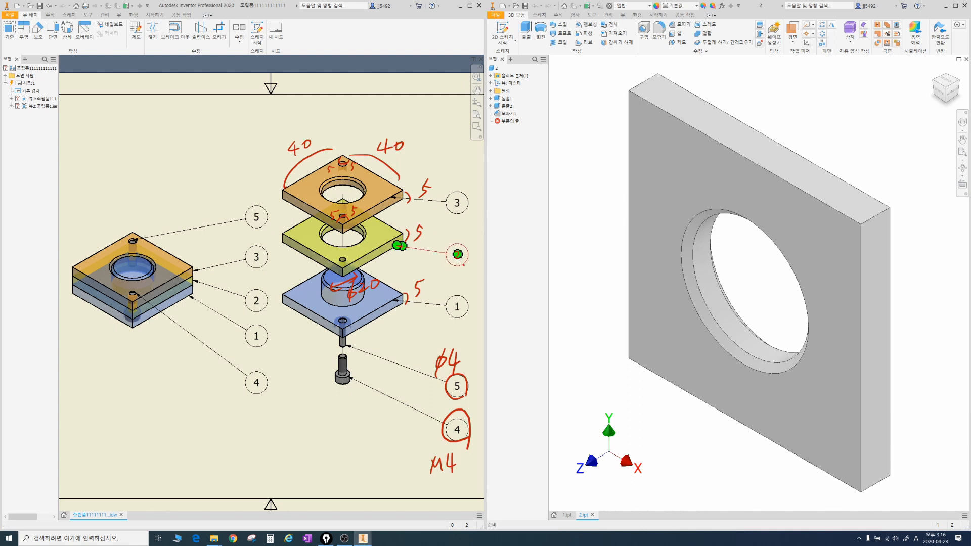
{"action": "mouse_move", "coordinate": [465, 267]}
{"action": "left_mouse_down"}
{"action": "mouse_move", "coordinate": [470, 249]}
{"action": "mouse_move", "coordinate": [466, 260]}
{"action": "left_mouse_up"}
{"action": "left_click_drag", "start_coordinate": [460, 215], "coordinate": [467, 211]}
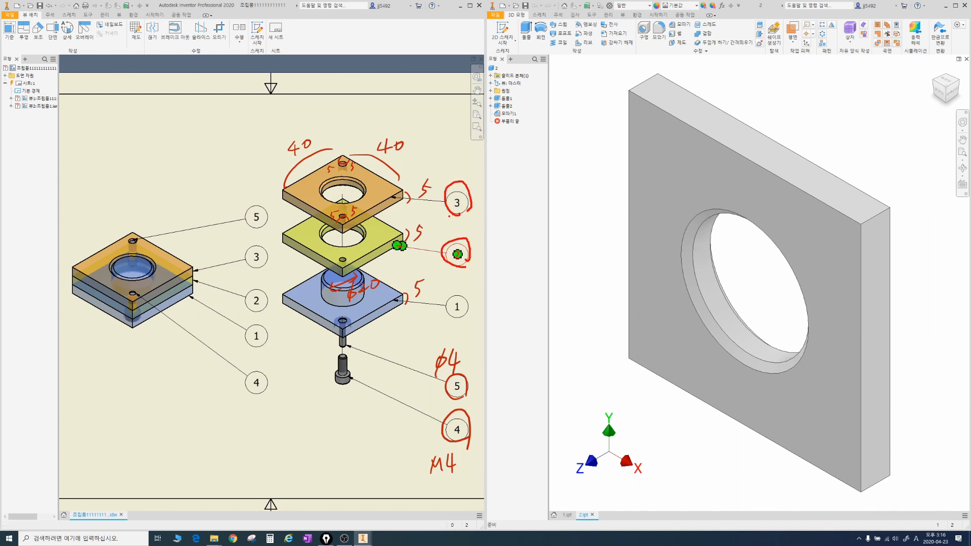
Step: Create a new assembly from the Standard.iam template
{"action": "left_click", "coordinate": [503, 7]}
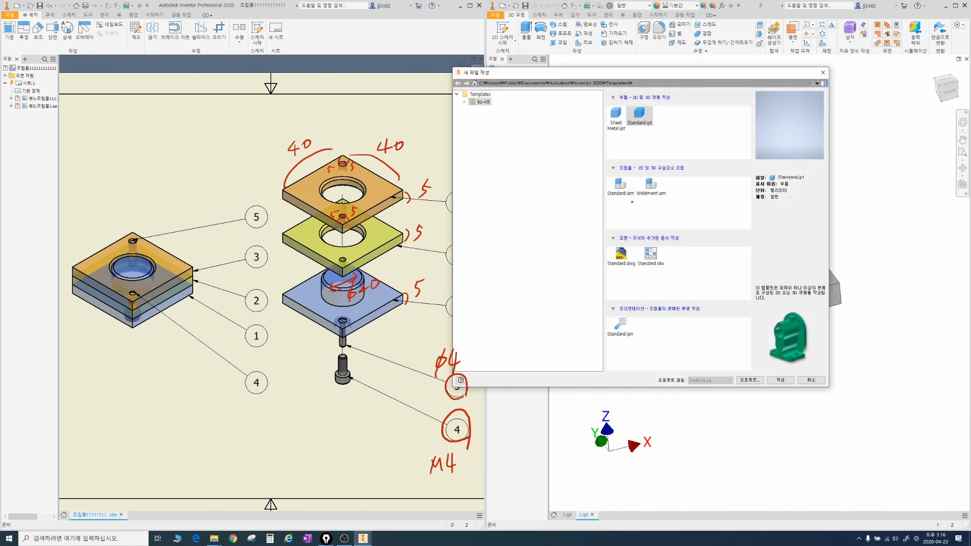
{"action": "mouse_move", "coordinate": [632, 201]}
{"action": "left_mouse_down"}
{"action": "mouse_move", "coordinate": [606, 165]}
{"action": "mouse_move", "coordinate": [640, 202]}
{"action": "left_mouse_up"}
{"action": "double_click", "coordinate": [621, 185]}
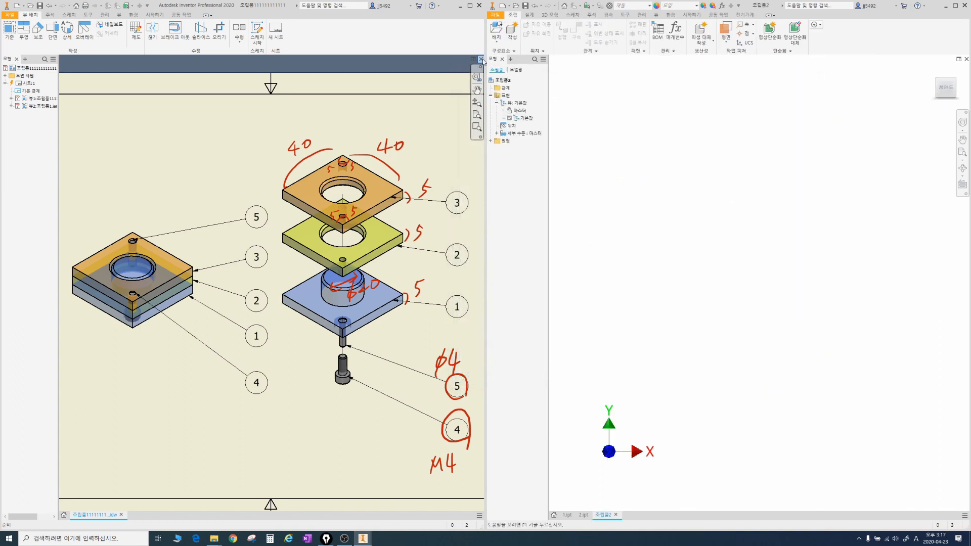
{"action": "key", "text": "ctrl+z"}
{"action": "left_click", "coordinate": [500, 31]}
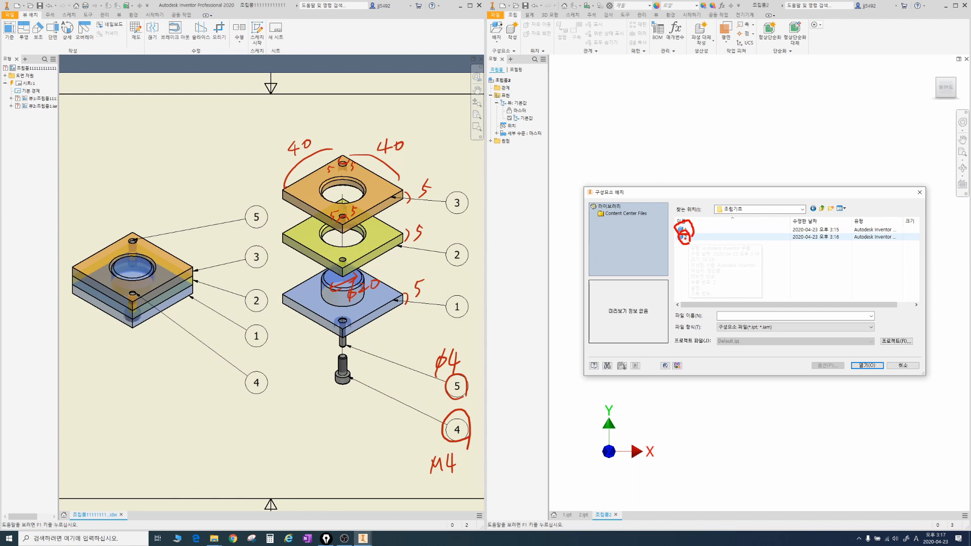
{"action": "key", "text": "ctrl+z"}
{"action": "key", "text": "ctrl+z"}
{"action": "left_click", "coordinate": [919, 192]}
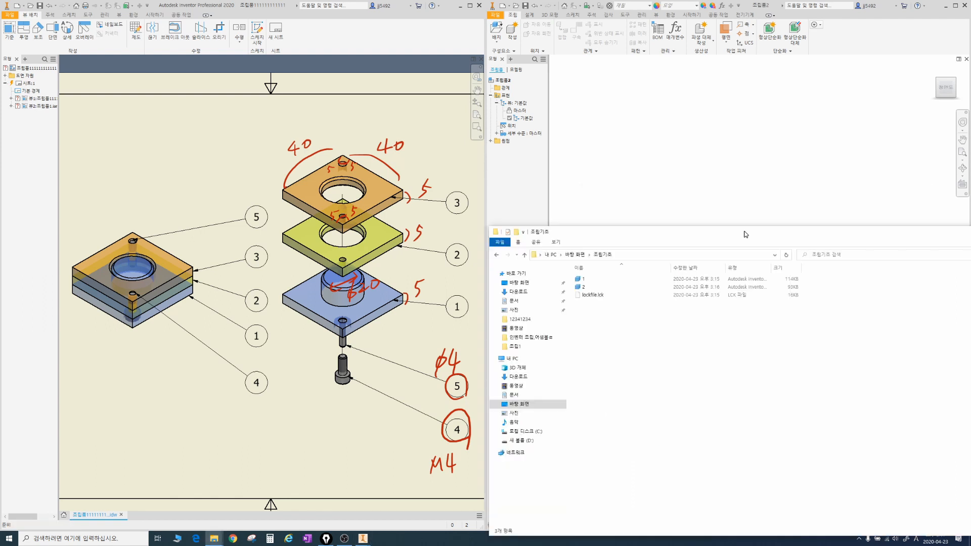
Step: Place part file 1 from the 조립기초 folder in File Explorer into the assembly as its first component
{"action": "left_click_drag", "start_coordinate": [745, 231], "coordinate": [741, 214]}
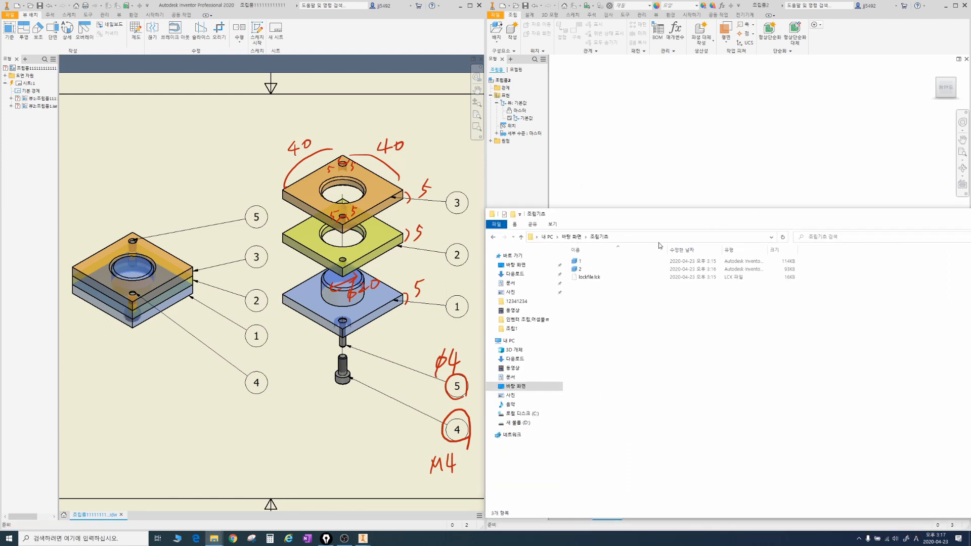
{"action": "left_click", "coordinate": [585, 264]}
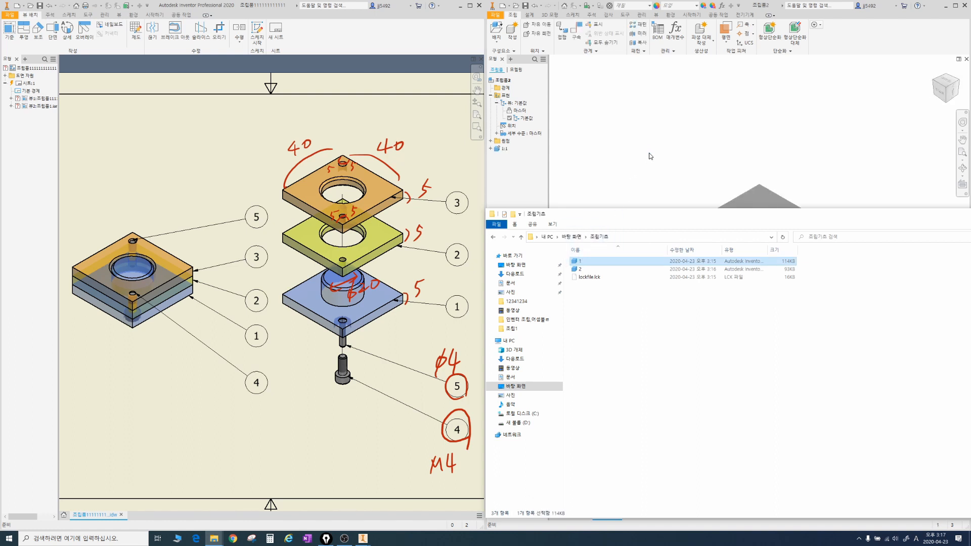
{"action": "scroll", "coordinate": [663, 166], "scroll_direction": "down", "scroll_amount": 3}
{"action": "middle_click_drag", "start_coordinate": [663, 168], "coordinate": [659, 198]}
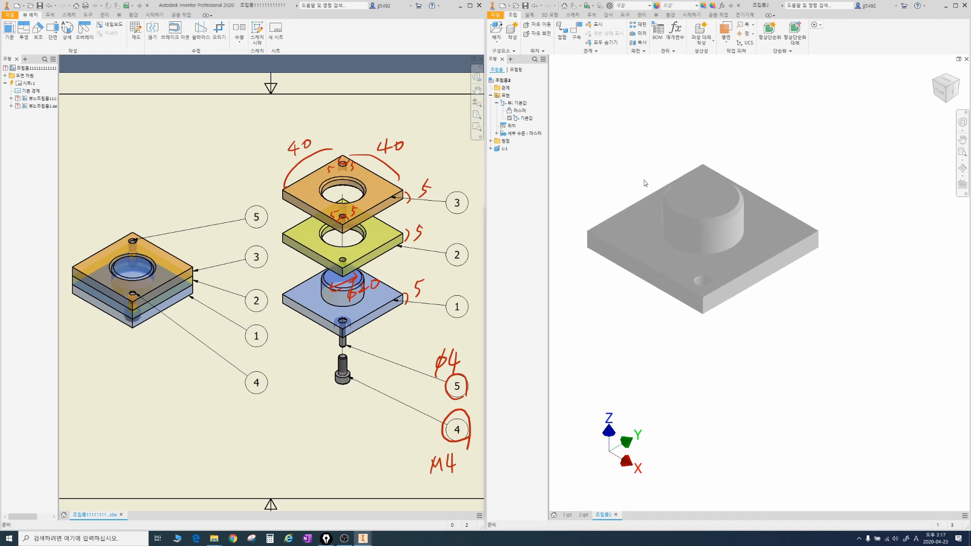
{"action": "scroll", "coordinate": [697, 195], "scroll_direction": "up", "scroll_amount": 3}
{"action": "scroll", "coordinate": [691, 198], "scroll_direction": "down", "scroll_amount": 3}
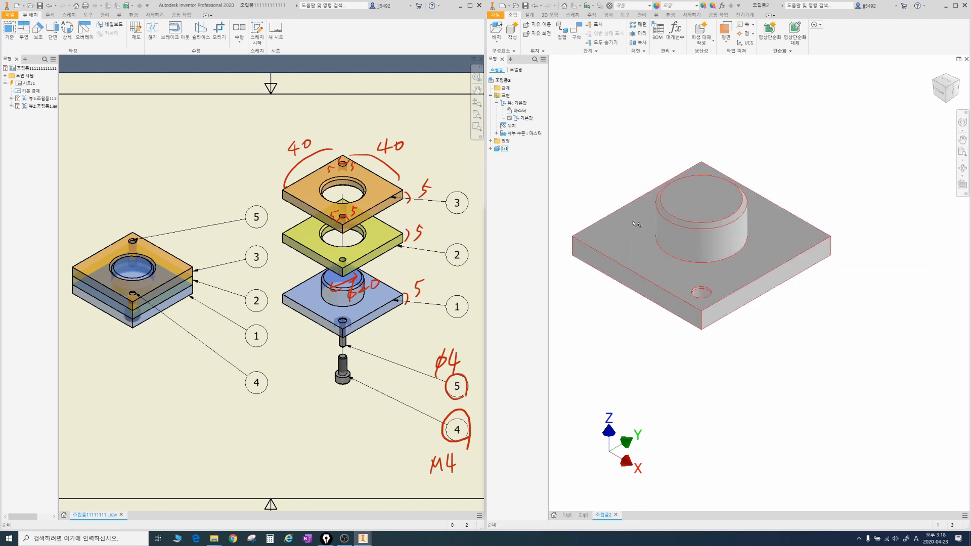
{"action": "middle_click_drag", "start_coordinate": [614, 177], "coordinate": [648, 203]}
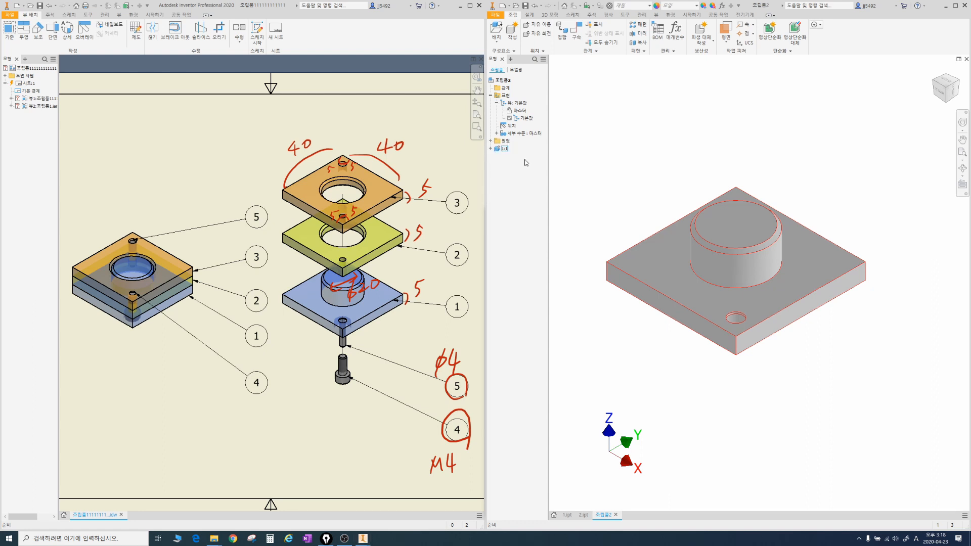
{"action": "middle_click_drag", "start_coordinate": [624, 213], "coordinate": [616, 225]}
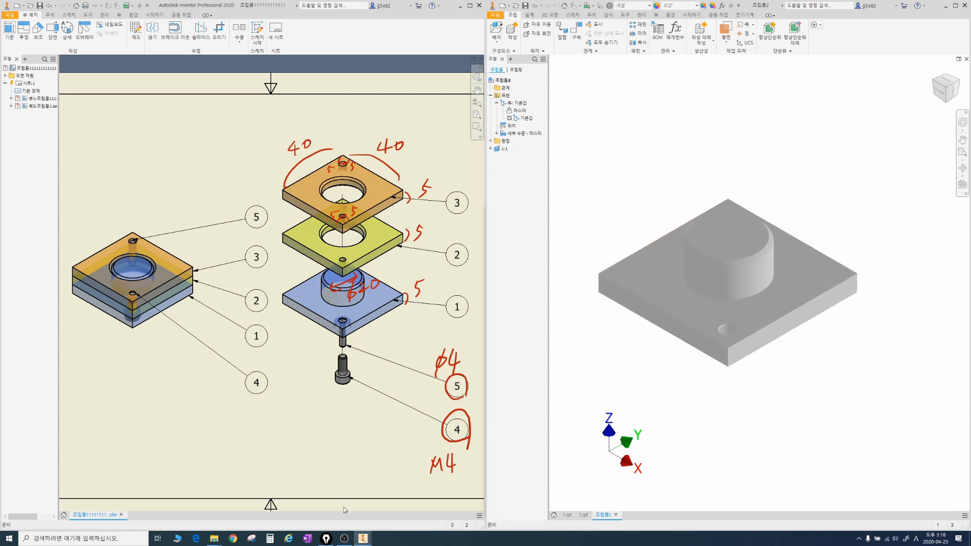
{"action": "mouse_move", "coordinate": [702, 162]}
{"action": "middle_mouse_down"}
{"action": "mouse_move", "coordinate": [737, 166]}
{"action": "mouse_move", "coordinate": [693, 156]}
{"action": "middle_mouse_up"}
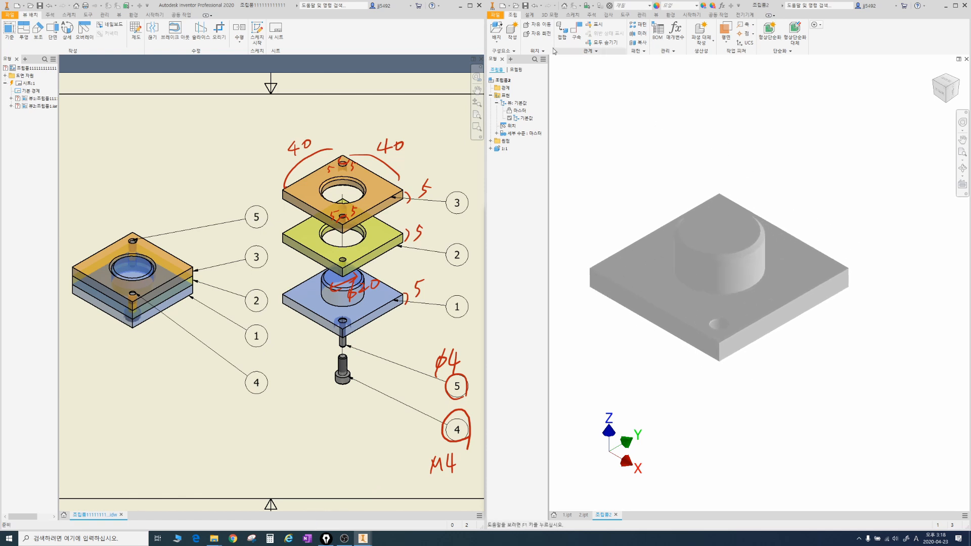
{"action": "scroll", "coordinate": [745, 214], "scroll_direction": "down", "scroll_amount": 3}
{"action": "scroll", "coordinate": [749, 213], "scroll_direction": "up", "scroll_amount": 5}
{"action": "scroll", "coordinate": [750, 213], "scroll_direction": "down", "scroll_amount": 4}
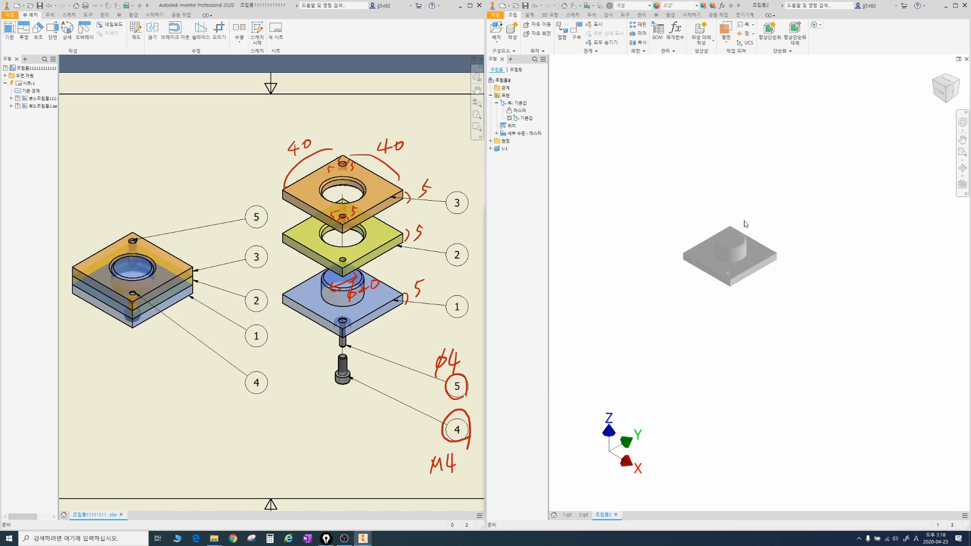
{"action": "scroll", "coordinate": [745, 217], "scroll_direction": "up", "scroll_amount": 3}
{"action": "scroll", "coordinate": [760, 207], "scroll_direction": "down", "scroll_amount": 2}
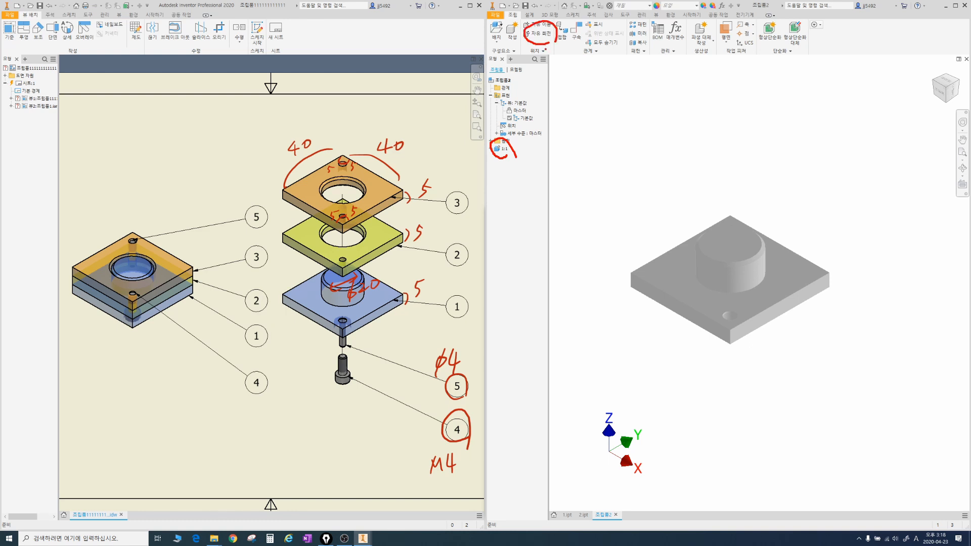
{"action": "key", "text": "Escape"}
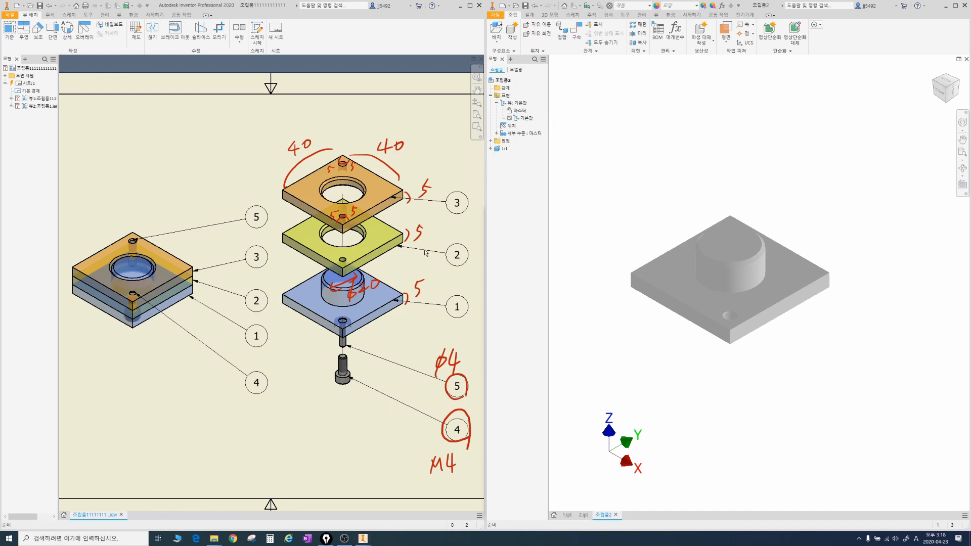
Step: Place part file 2 from the 조립기초 folder in File Explorer into the assembly and position it above the base plate
{"action": "left_click", "coordinate": [214, 539]}
{"action": "left_click", "coordinate": [581, 272]}
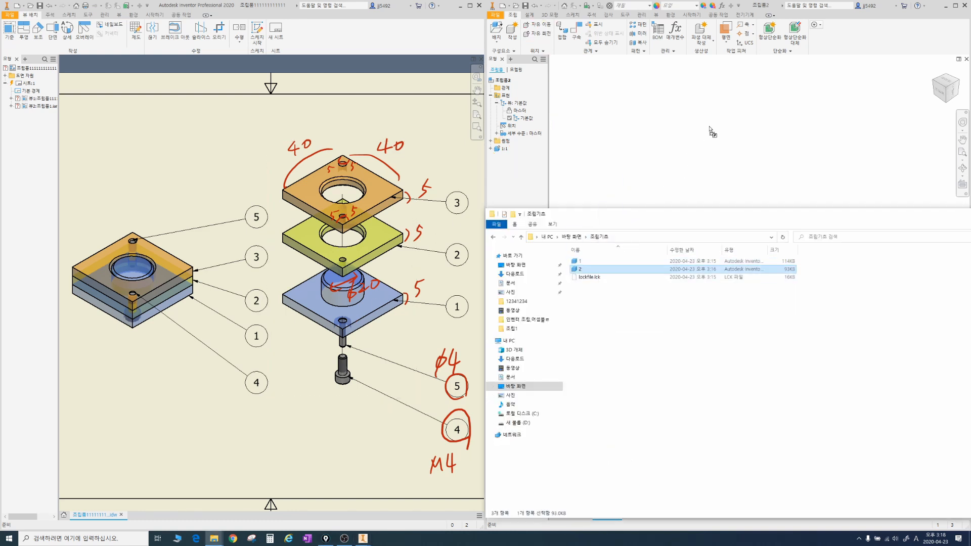
{"action": "left_click_drag", "start_coordinate": [710, 131], "coordinate": [709, 138]}
{"action": "left_click_drag", "start_coordinate": [809, 217], "coordinate": [715, 244]}
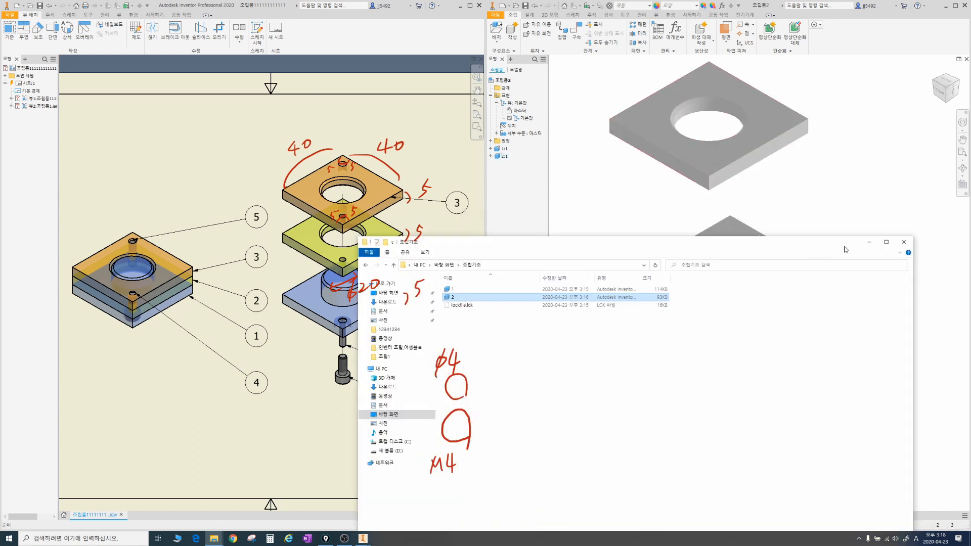
{"action": "left_click", "coordinate": [866, 241]}
{"action": "middle_click_drag", "start_coordinate": [825, 186], "coordinate": [787, 229]}
{"action": "left_click_drag", "start_coordinate": [756, 198], "coordinate": [783, 163]}
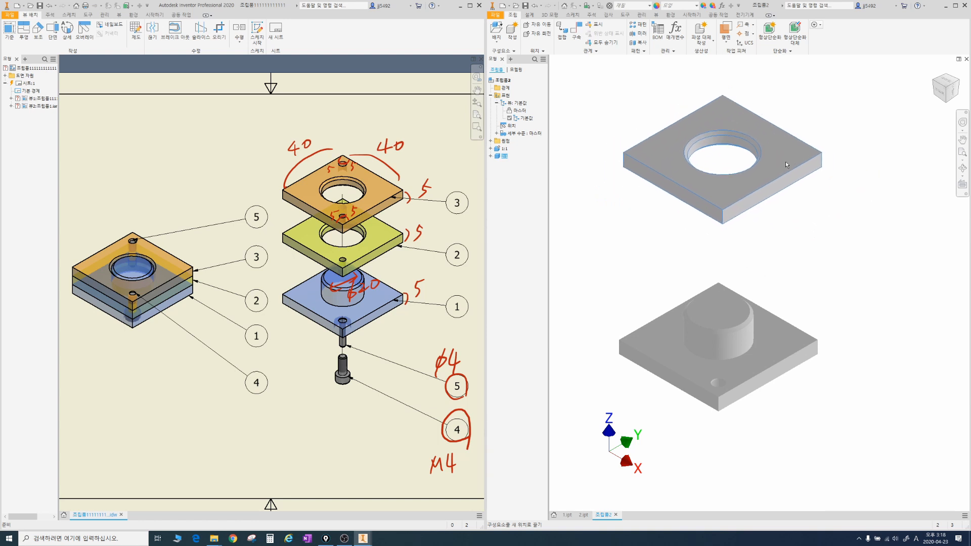
Step: Copy and paste the plate with the large hole, and space the two instances apart above the base plate
{"action": "middle_click_drag", "start_coordinate": [790, 152], "coordinate": [750, 219]}
{"action": "left_click", "coordinate": [750, 218]}
{"action": "key", "text": "ctrl+c"}
{"action": "key", "text": "ctrl+v"}
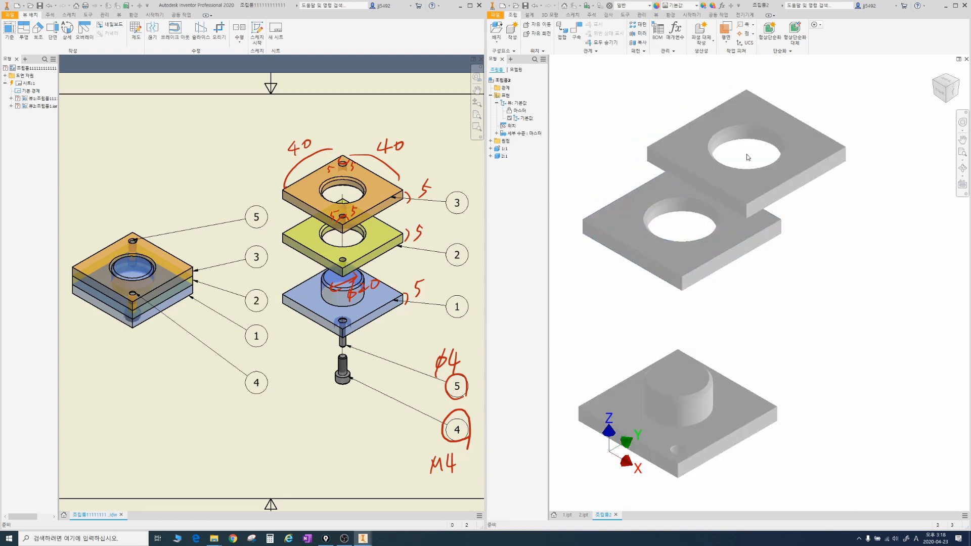
{"action": "left_click_drag", "start_coordinate": [788, 128], "coordinate": [848, 105]}
{"action": "middle_click_drag", "start_coordinate": [840, 187], "coordinate": [828, 228]}
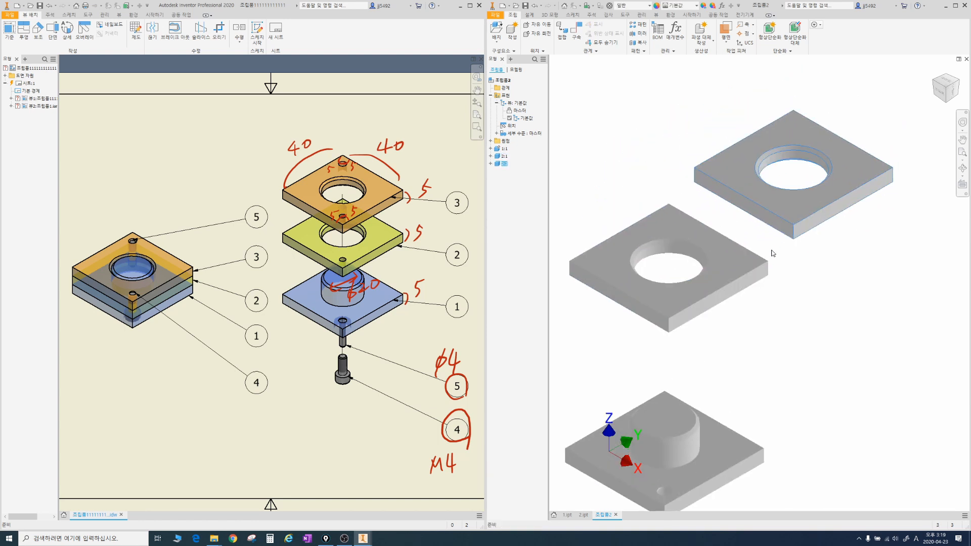
{"action": "left_click_drag", "start_coordinate": [733, 259], "coordinate": [710, 268]}
{"action": "middle_click_drag", "start_coordinate": [802, 282], "coordinate": [866, 278]}
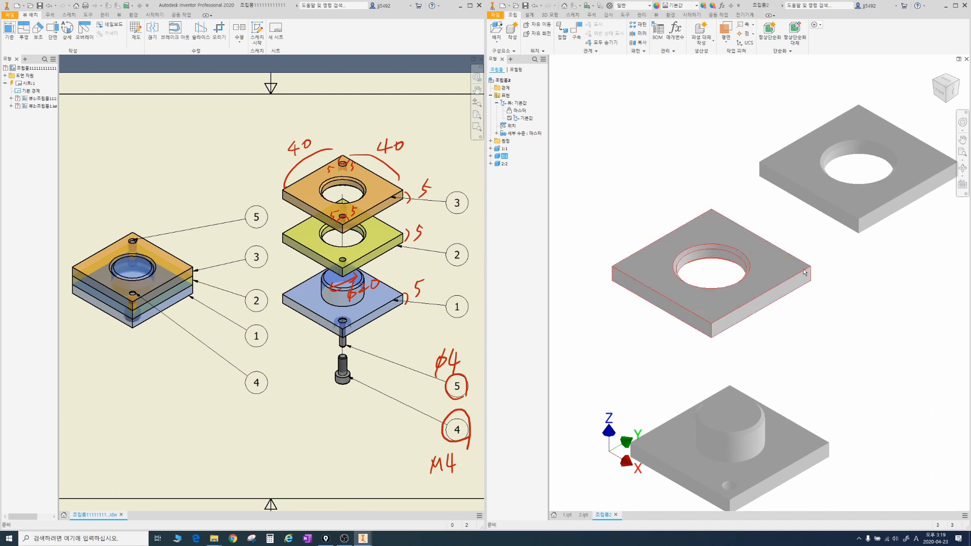
Step: Freely rotate the lower large-hole plate so it tilts slightly above the base plate
{"action": "left_click", "coordinate": [744, 237]}
{"action": "left_click_drag", "start_coordinate": [546, 42], "coordinate": [520, 31]}
{"action": "key", "text": "Escape"}
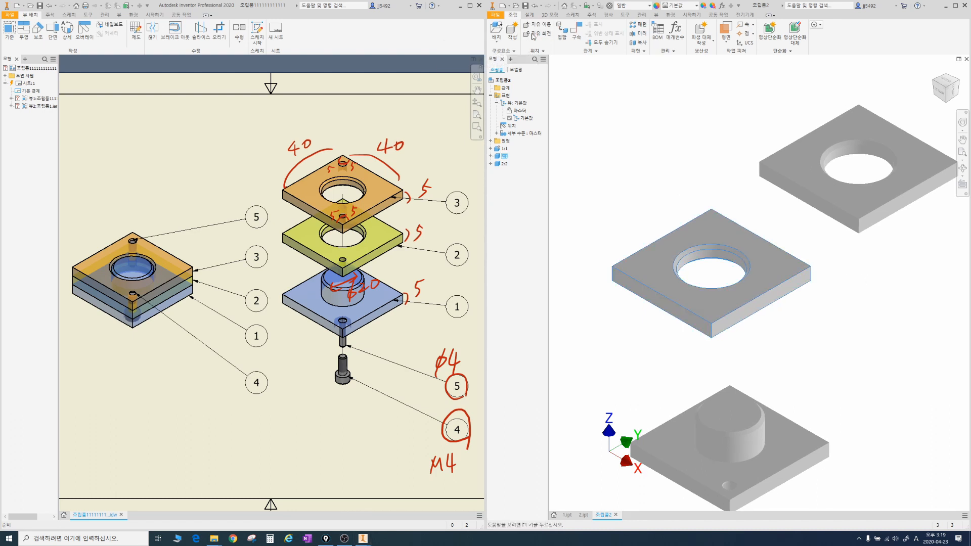
{"action": "left_click", "coordinate": [539, 34]}
{"action": "mouse_move", "coordinate": [712, 246]}
{"action": "left_mouse_down"}
{"action": "mouse_move", "coordinate": [717, 234]}
{"action": "mouse_move", "coordinate": [701, 253]}
{"action": "mouse_move", "coordinate": [709, 232]}
{"action": "mouse_move", "coordinate": [706, 243]}
{"action": "mouse_move", "coordinate": [713, 230]}
{"action": "mouse_move", "coordinate": [756, 214]}
{"action": "left_mouse_up"}
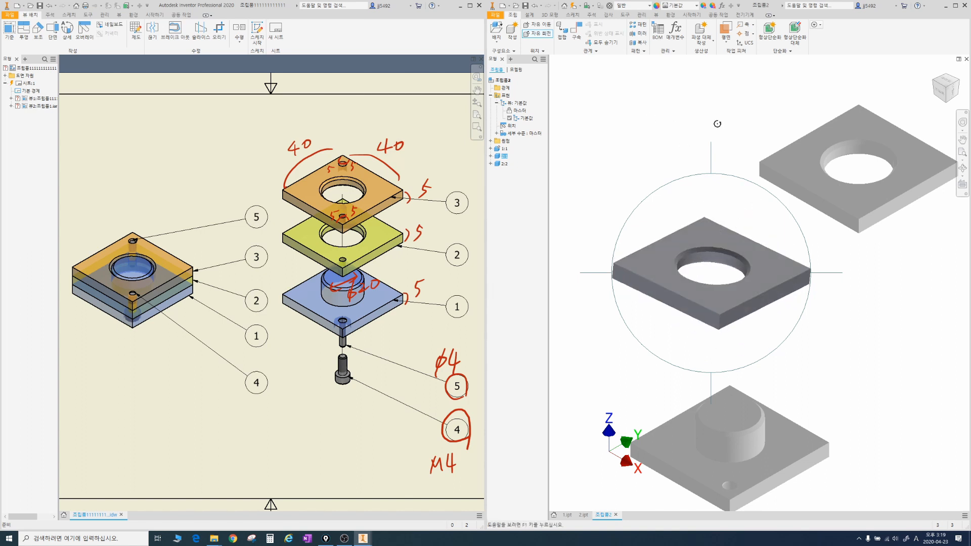
Step: Delete the upper copy of the large-hole plate from the assembly
{"action": "left_click", "coordinate": [824, 142]}
{"action": "left_click_drag", "start_coordinate": [806, 147], "coordinate": [814, 167]}
{"action": "key", "text": "Delete"}
{"action": "middle_click_drag", "start_coordinate": [793, 235], "coordinate": [790, 171]}
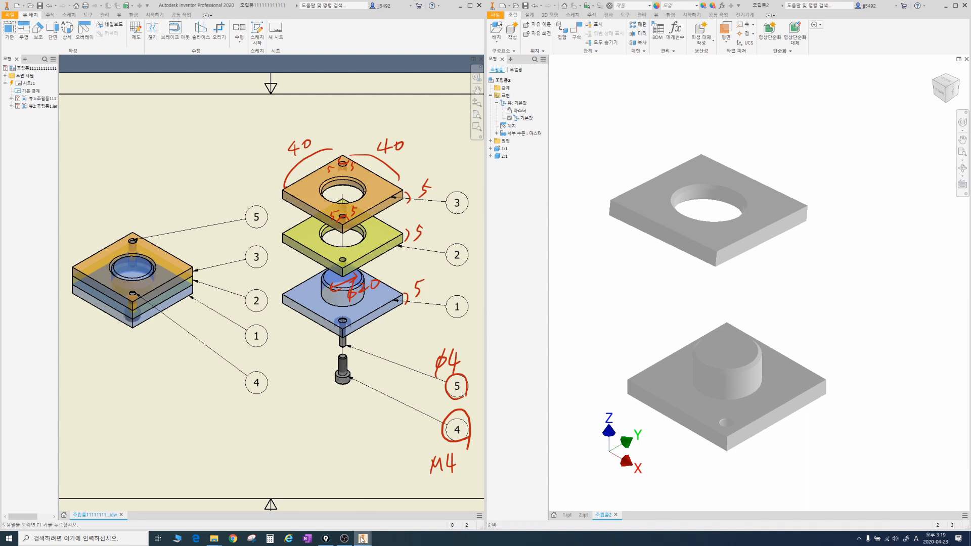
Step: In part 2.ipt, start a sketch on the plate's top face and place a hole centre point near the upper-left corner
{"action": "mouse_move", "coordinate": [363, 539]}
{"action": "left_click", "coordinate": [583, 515]}
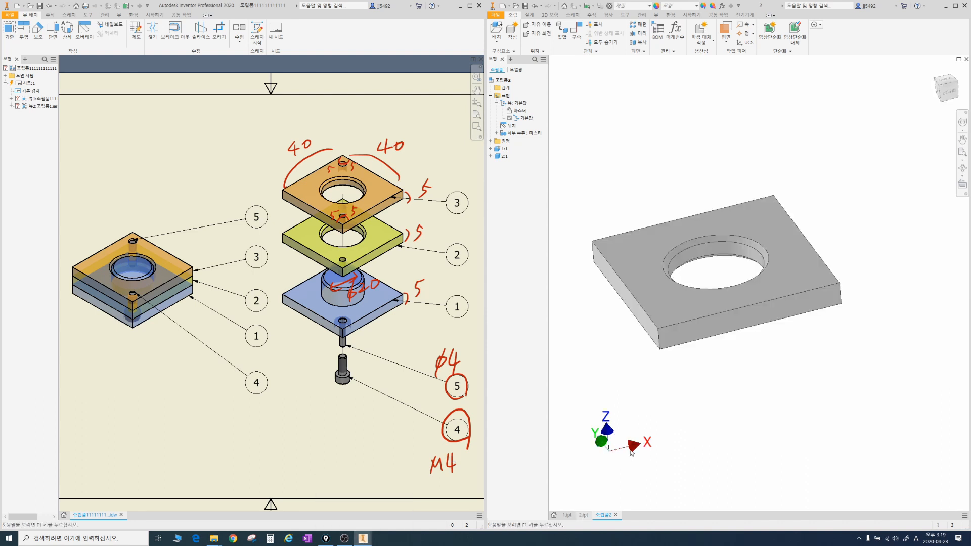
{"action": "left_click", "coordinate": [769, 225]}
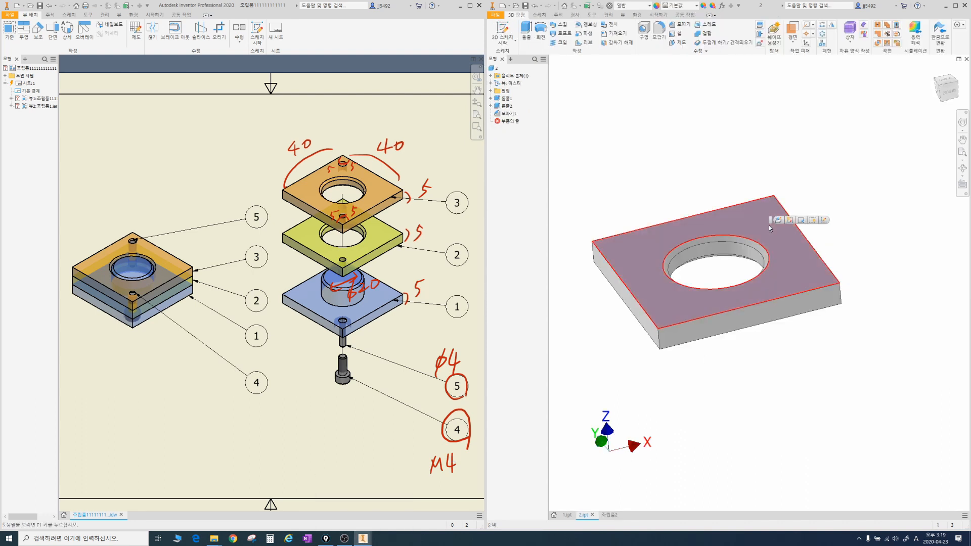
{"action": "key", "text": "s"}
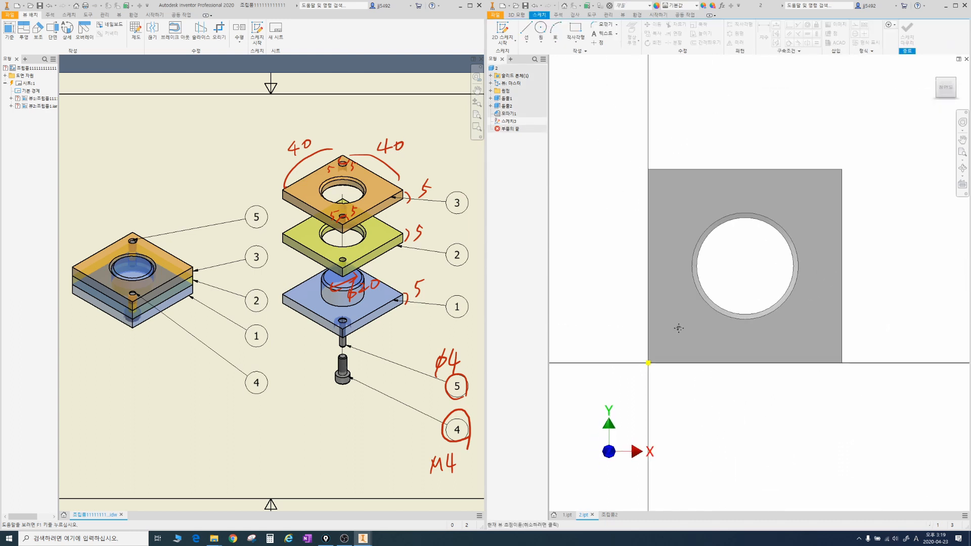
{"action": "left_click", "coordinate": [656, 208]}
Step: Dimension the upper-left centre point 5 mm from the plate's upper edge and 5 mm from its left edge
{"action": "key", "text": "d"}
{"action": "left_click", "coordinate": [657, 208]}
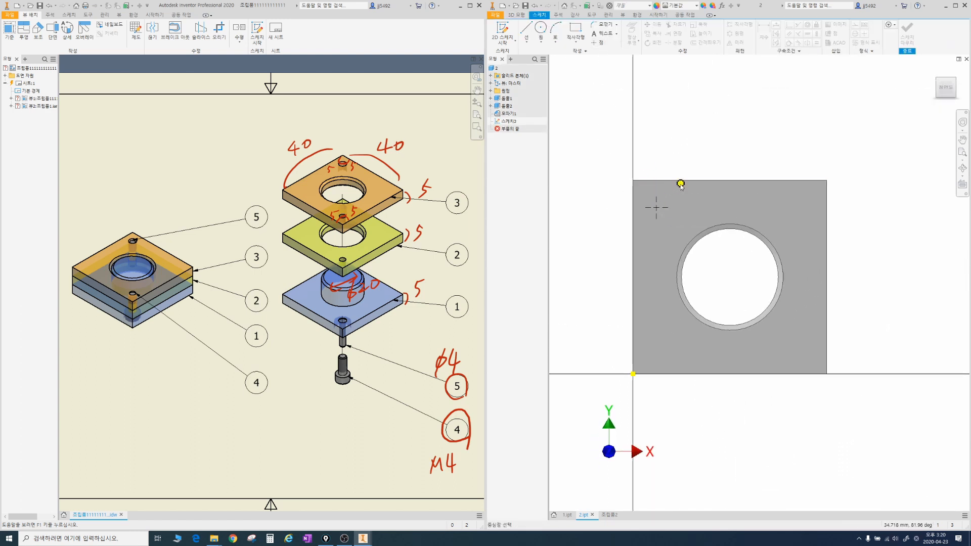
{"action": "left_click", "coordinate": [680, 181]}
{"action": "left_click", "coordinate": [681, 196]}
{"action": "type", "text": "5"}
{"action": "key", "text": "Return"}
{"action": "left_click", "coordinate": [657, 205]}
{"action": "left_click", "coordinate": [633, 230]}
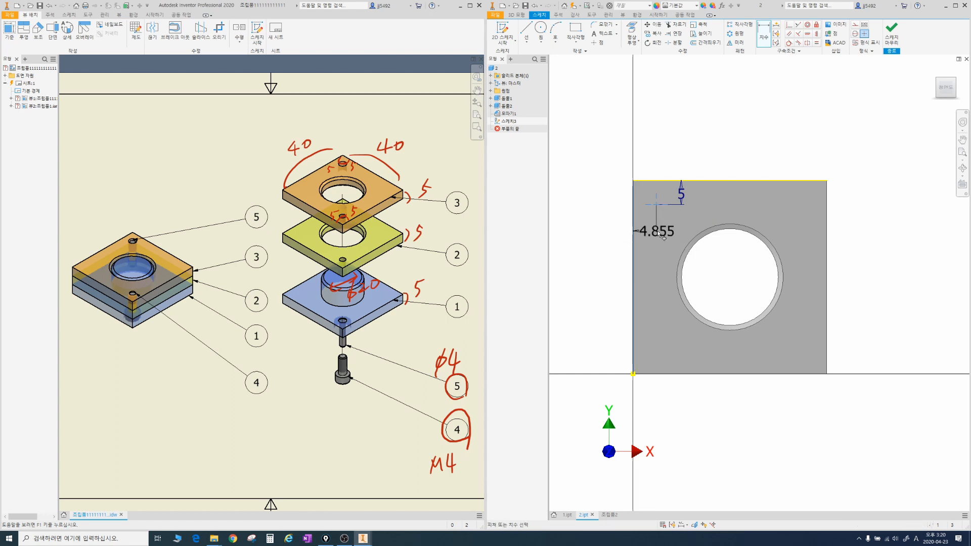
{"action": "left_click", "coordinate": [652, 231]}
{"action": "type", "text": "5"}
{"action": "key", "text": "Return"}
{"action": "middle_click_drag", "start_coordinate": [651, 230], "coordinate": [652, 206], "text": "shift"}
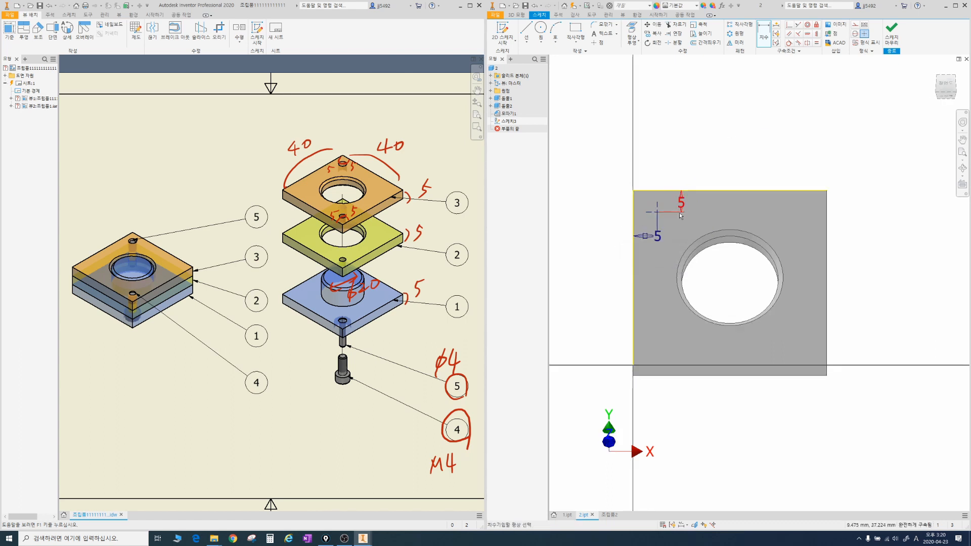
Step: Create a simple through hole of 4 mm diameter without a seat at the upper-left centre point
{"action": "key", "text": "h"}
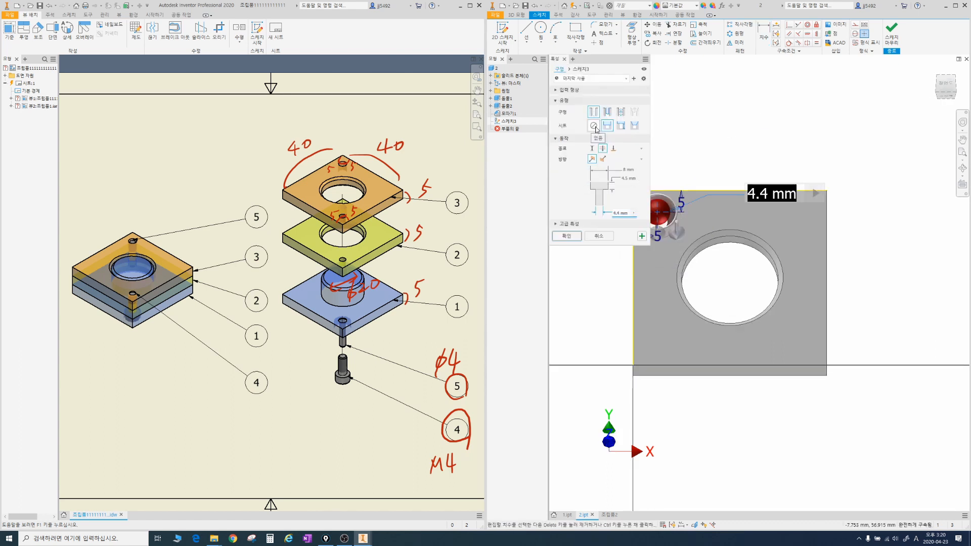
{"action": "left_click", "coordinate": [594, 126]}
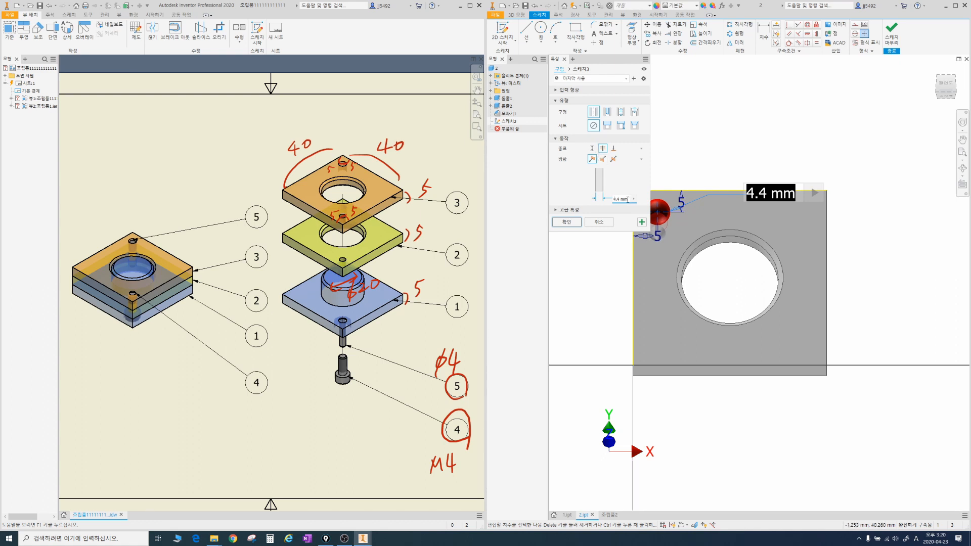
{"action": "left_click_drag", "start_coordinate": [627, 200], "coordinate": [607, 201]}
{"action": "type", "text": "4"}
{"action": "left_click", "coordinate": [567, 223]}
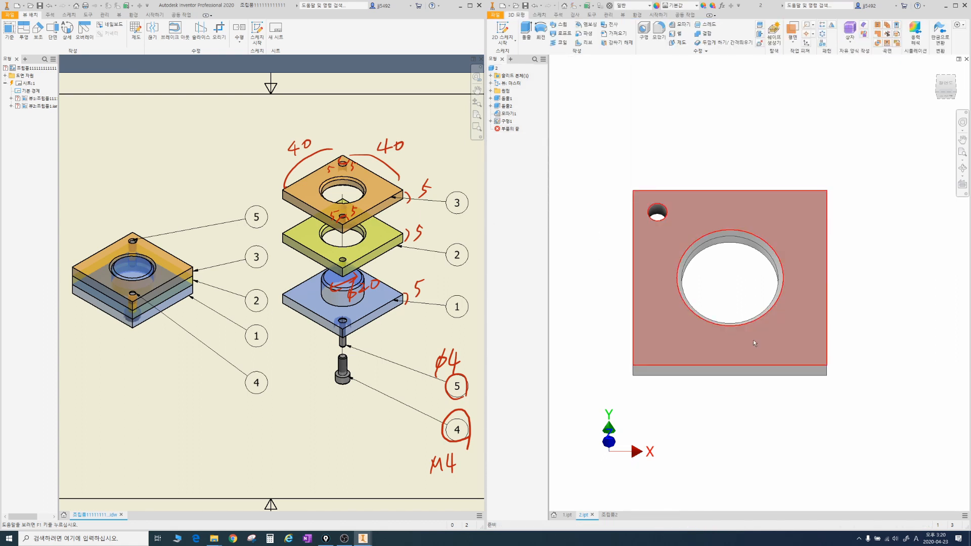
Step: Start another sketch on the plate's top face and place a centre point near the lower-right corner
{"action": "left_click", "coordinate": [808, 330]}
{"action": "key", "text": "s"}
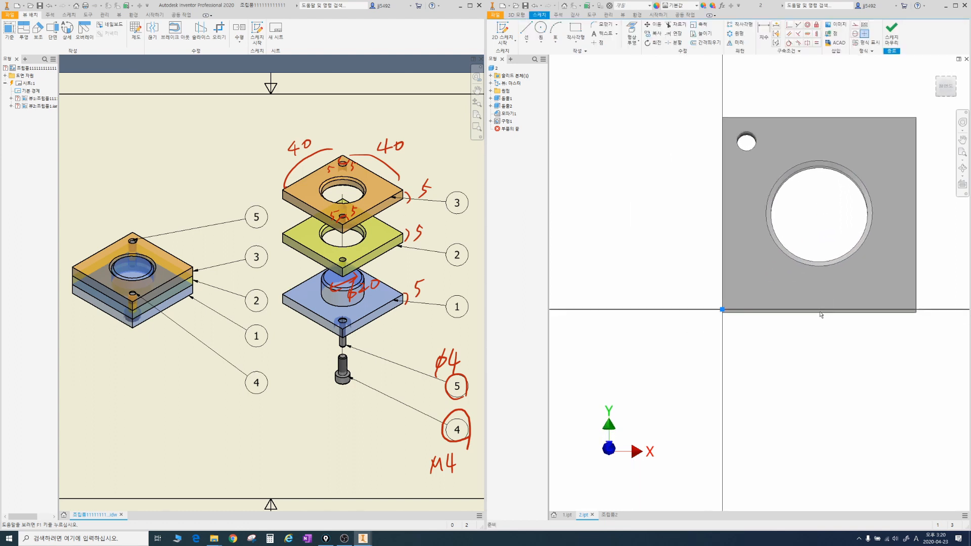
{"action": "middle_click_drag", "start_coordinate": [760, 318], "coordinate": [622, 363]}
{"action": "left_click", "coordinate": [598, 43]}
{"action": "left_click", "coordinate": [787, 298]}
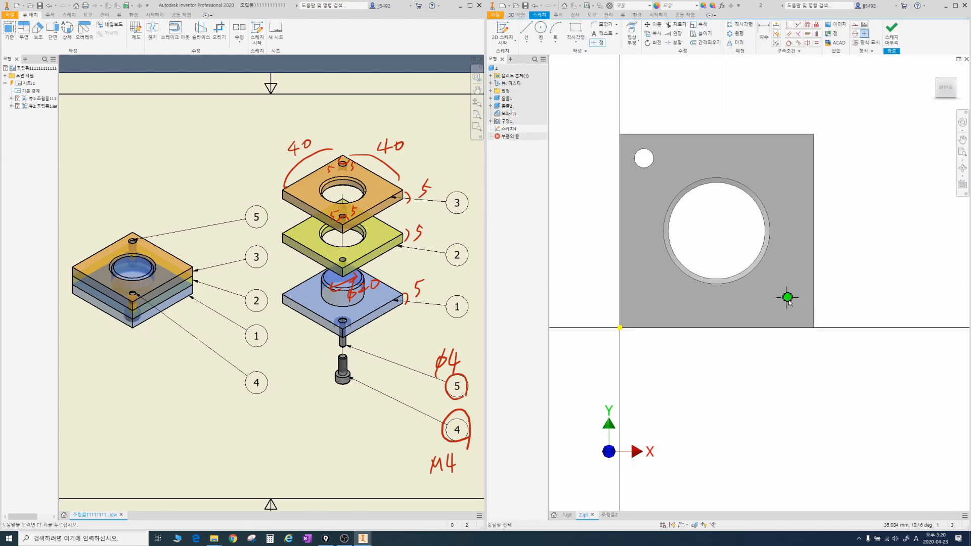
Step: Dimension the lower-right centre point 5 mm from the plate's right edge and 5 mm from its lower edge
{"action": "key", "text": "d"}
{"action": "left_click", "coordinate": [813, 298]}
{"action": "left_click", "coordinate": [786, 297]}
{"action": "left_click", "coordinate": [788, 268]}
{"action": "type", "text": "5"}
{"action": "key", "text": "Return"}
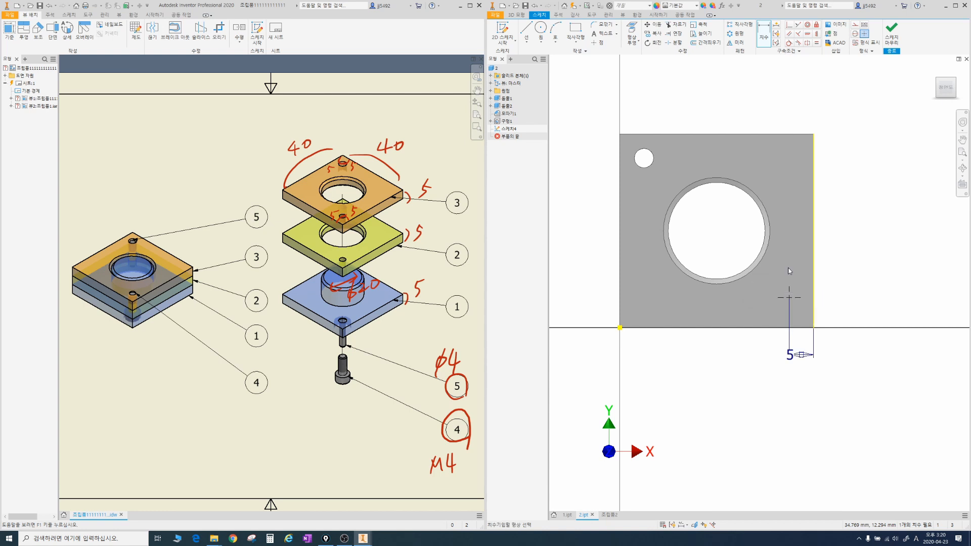
{"action": "left_click", "coordinate": [789, 299]}
{"action": "left_click", "coordinate": [774, 327]}
{"action": "left_click", "coordinate": [754, 306]}
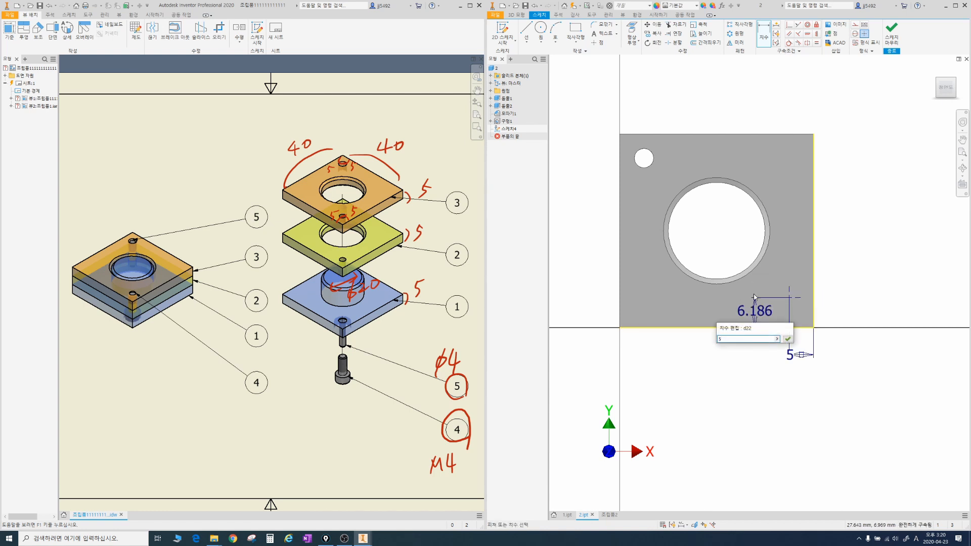
{"action": "type", "text": "5"}
{"action": "key", "text": "Return"}
Step: Create a tapped through hole at the lower-right centre point with ISO Metric profile threads, size 4, M4x0.7
{"action": "middle_click_drag", "start_coordinate": [785, 311], "coordinate": [777, 272], "text": "shift"}
{"action": "key", "text": "h"}
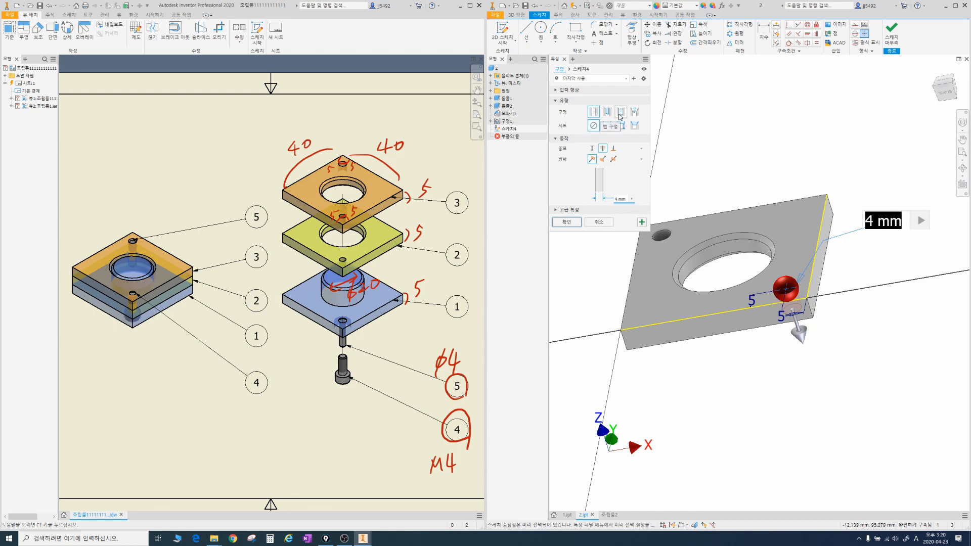
{"action": "left_click", "coordinate": [621, 114]}
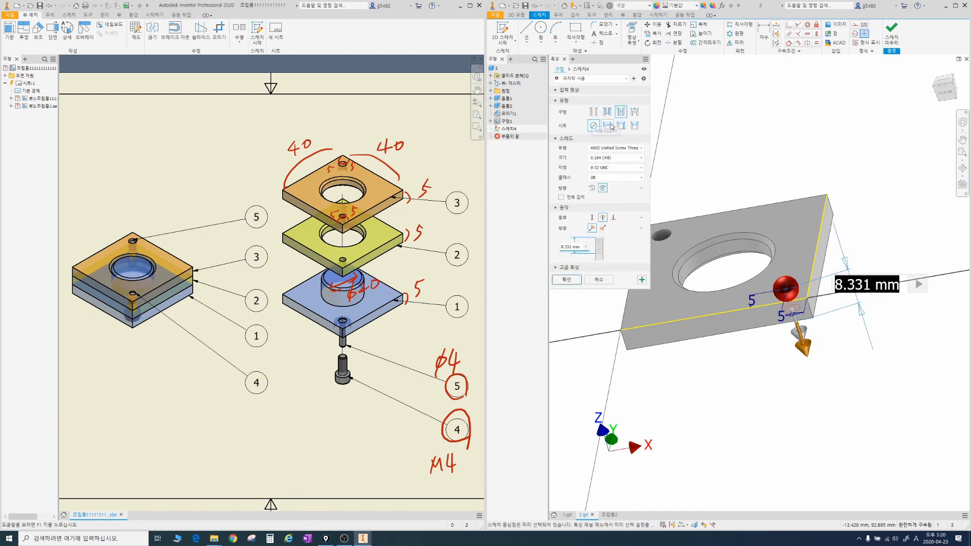
{"action": "left_click", "coordinate": [607, 149]}
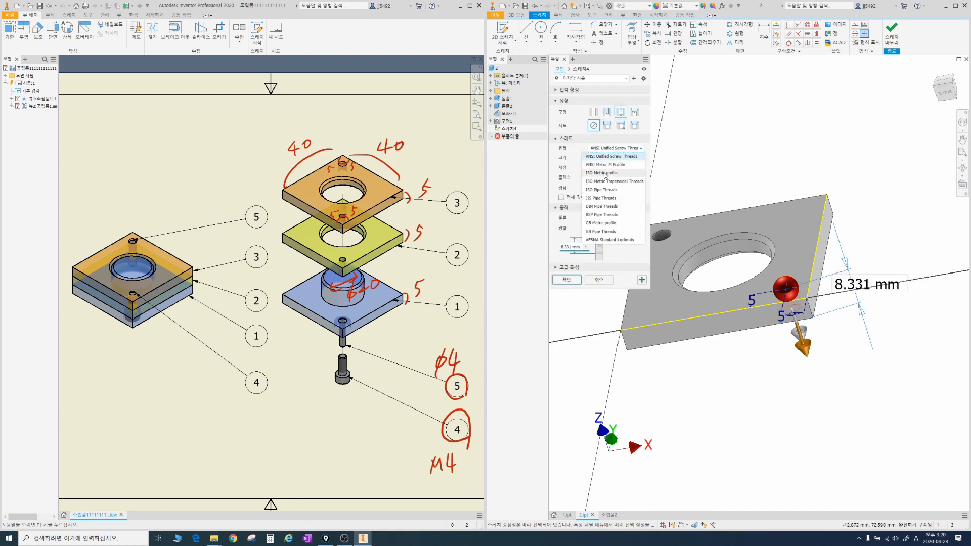
{"action": "left_click", "coordinate": [605, 174]}
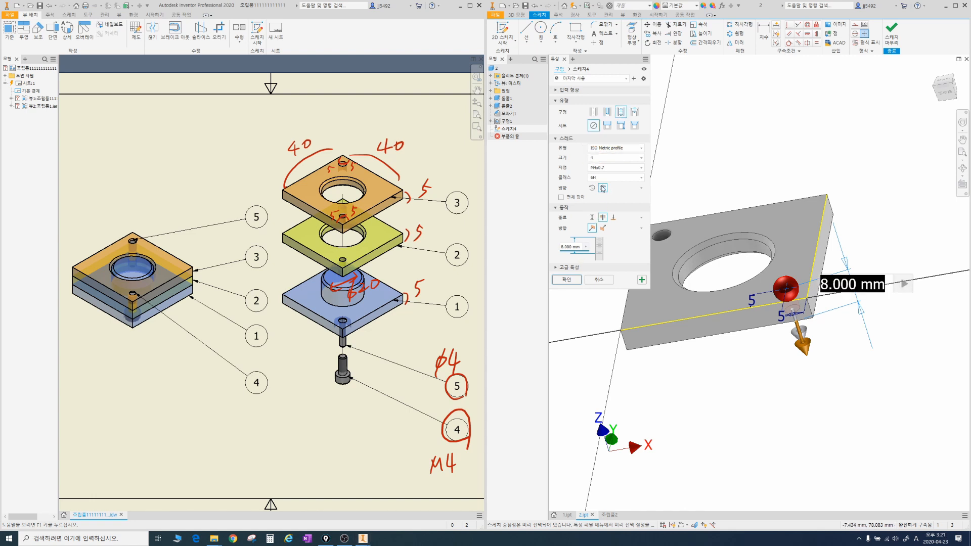
{"action": "left_click", "coordinate": [567, 280]}
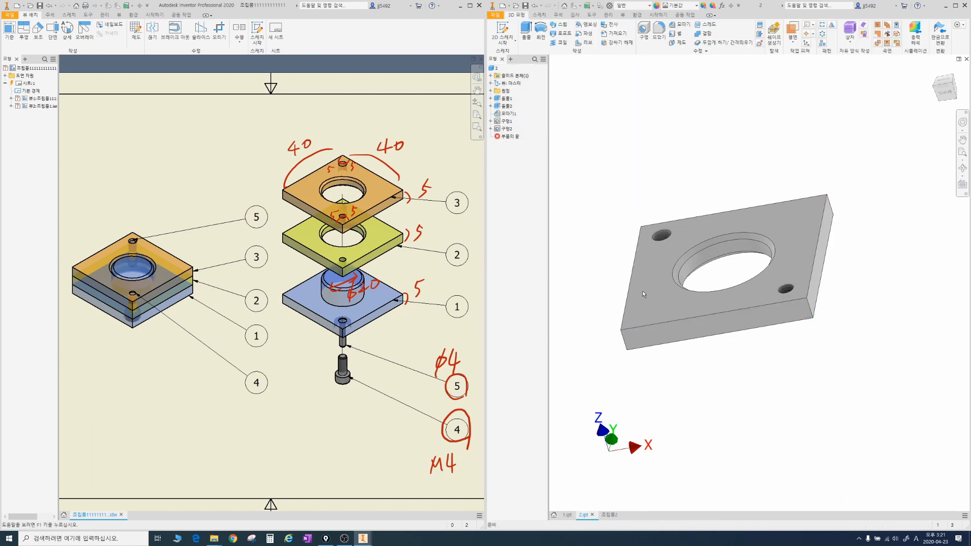
{"action": "scroll", "coordinate": [756, 251], "scroll_direction": "down", "scroll_amount": 4}
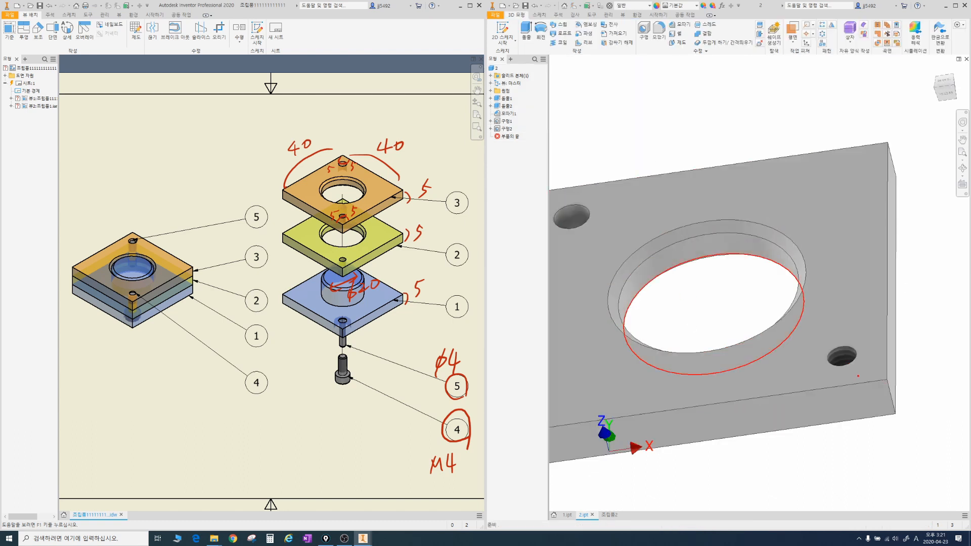
{"action": "left_click_drag", "start_coordinate": [858, 376], "coordinate": [869, 383]}
{"action": "left_click_drag", "start_coordinate": [585, 233], "coordinate": [597, 232]}
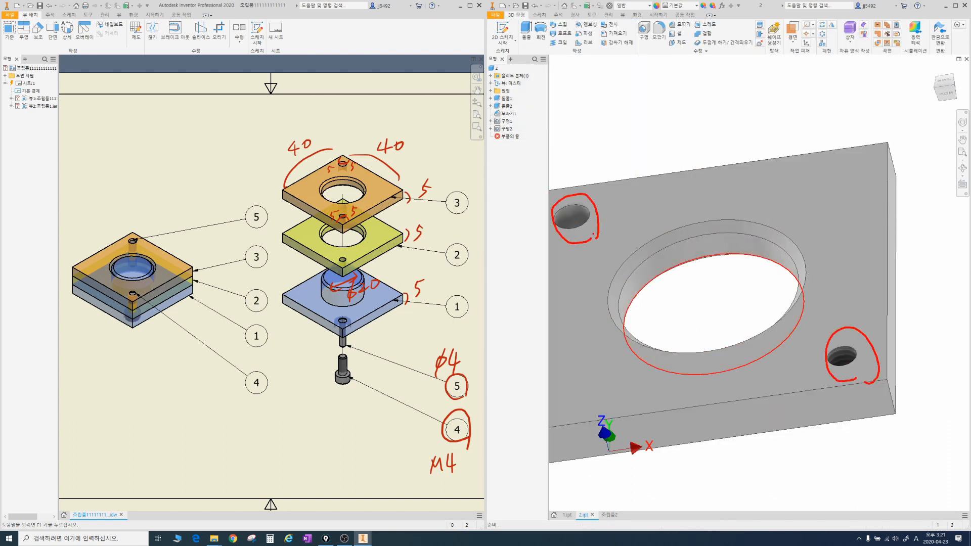
{"action": "key", "text": "Escape"}
{"action": "scroll", "coordinate": [689, 171], "scroll_direction": "down", "scroll_amount": 2}
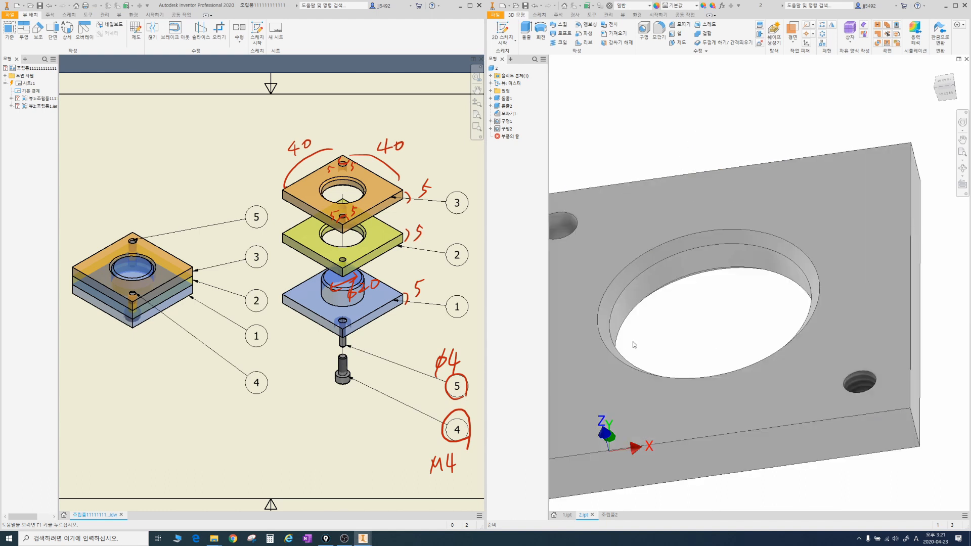
Step: Return to the assembly, copy the drilled plate and paste a second instance above and to the right of the first
{"action": "left_click", "coordinate": [609, 515]}
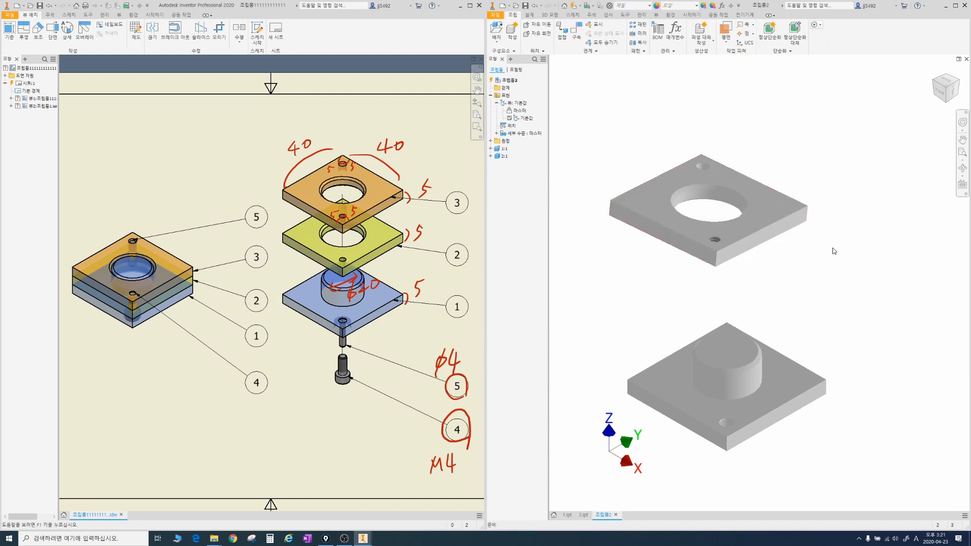
{"action": "left_click", "coordinate": [789, 209]}
{"action": "key", "text": "ctrl+c"}
{"action": "key", "text": "ctrl+v"}
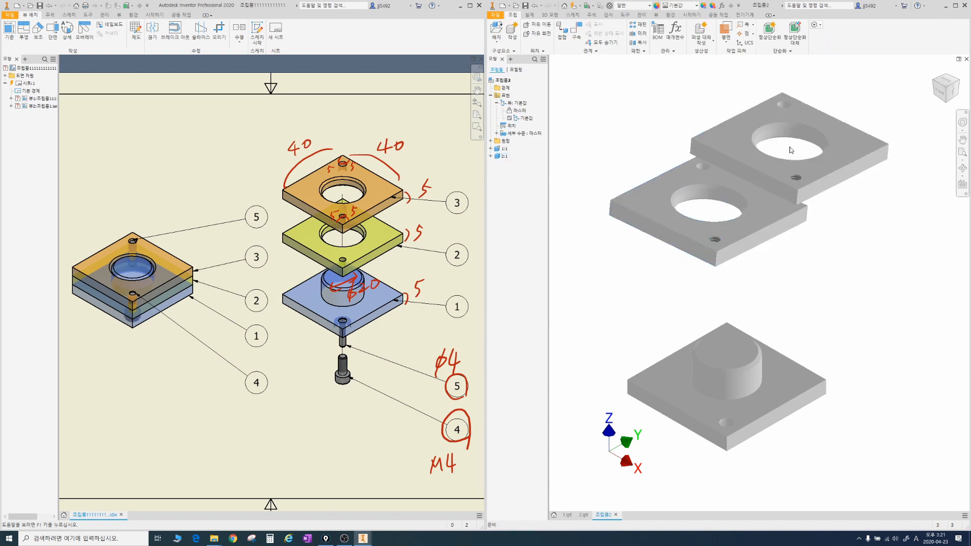
{"action": "left_click", "coordinate": [842, 91]}
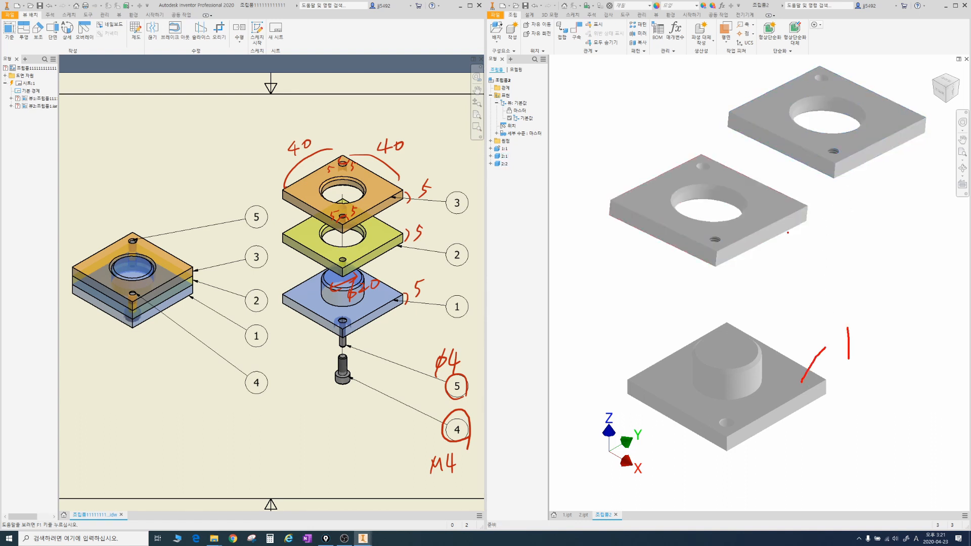
{"action": "left_click_drag", "start_coordinate": [812, 227], "coordinate": [862, 256]}
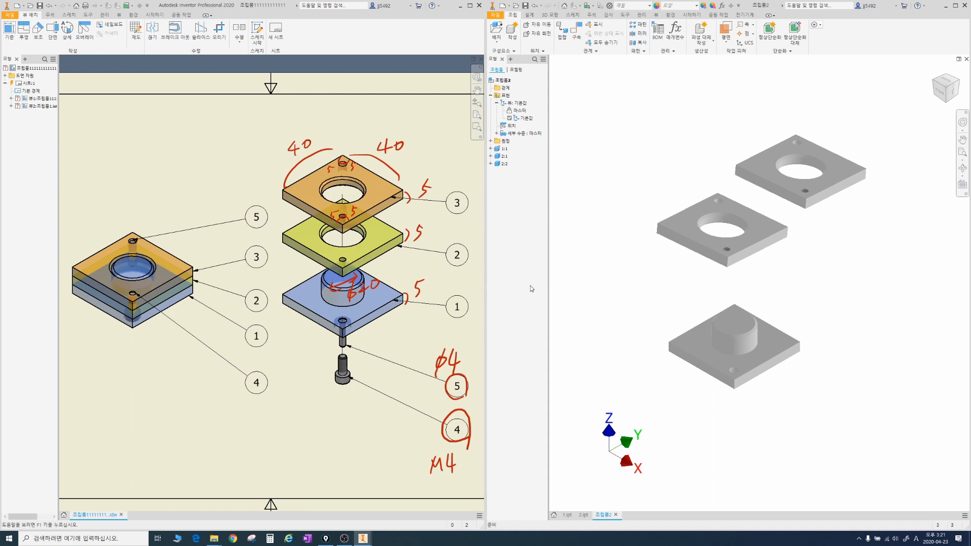
Step: Apply the transparent blue (선명 - 파란색) appearance to the whole part in 1.ipt and return to the assembly
{"action": "left_click", "coordinate": [567, 514]}
{"action": "middle_click_drag", "start_coordinate": [732, 294], "coordinate": [644, 186], "text": "shift"}
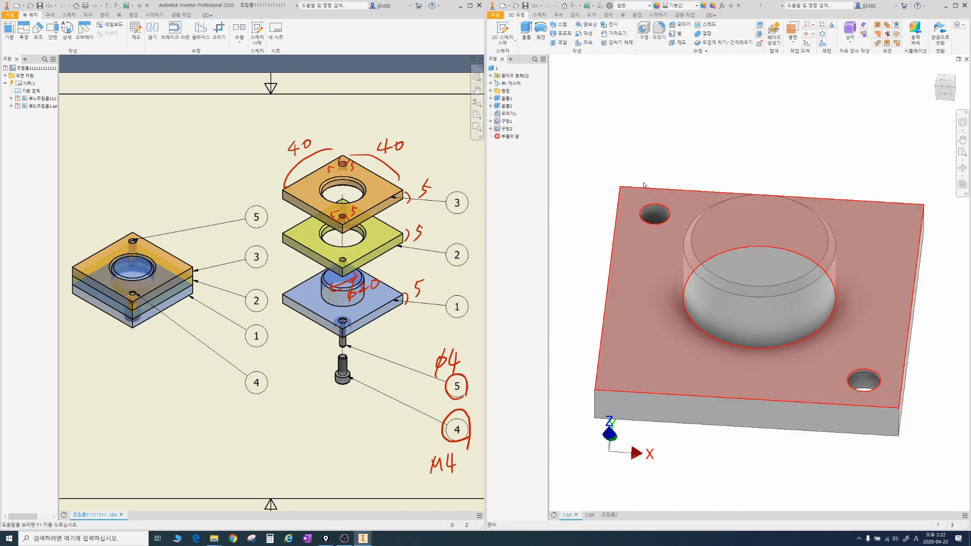
{"action": "left_click", "coordinate": [496, 70]}
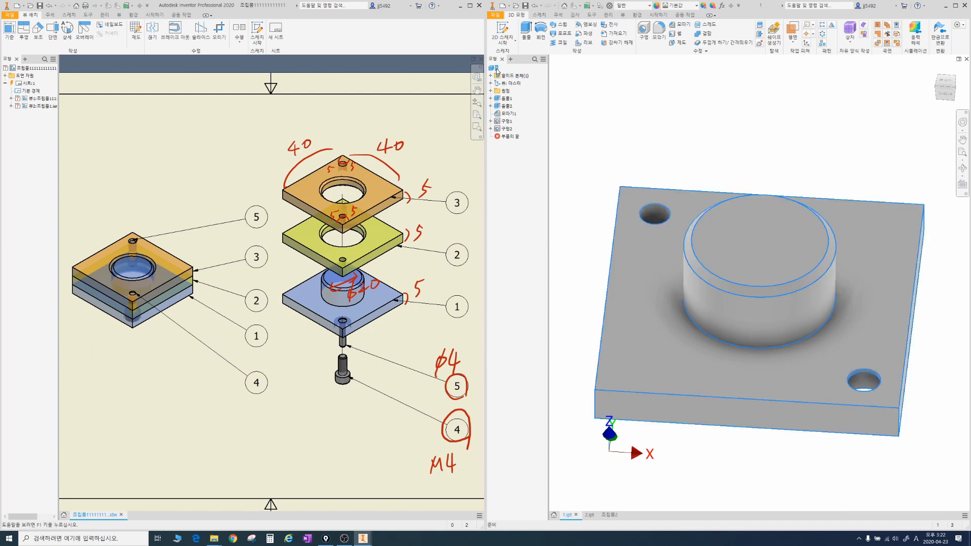
{"action": "left_click", "coordinate": [696, 6]}
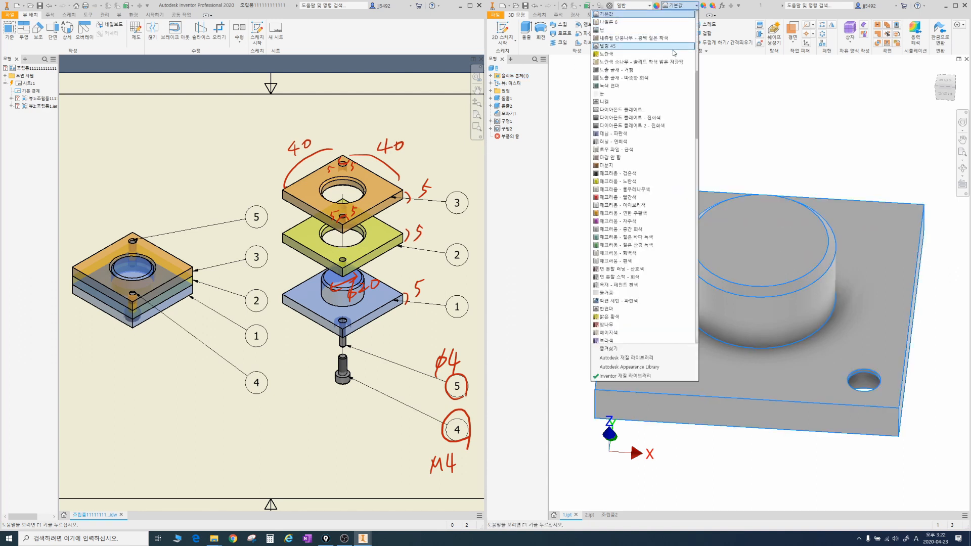
{"action": "left_click", "coordinate": [615, 293]}
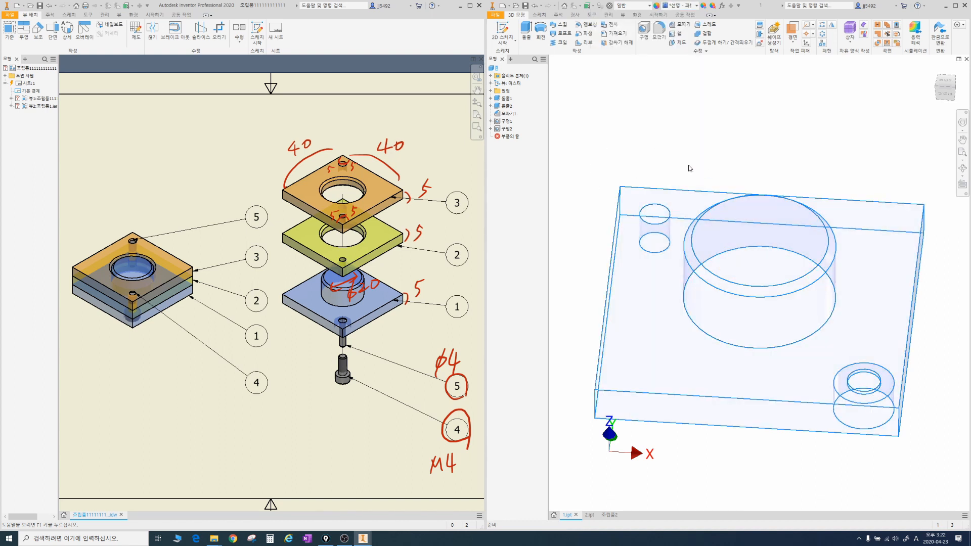
{"action": "left_click", "coordinate": [639, 93]}
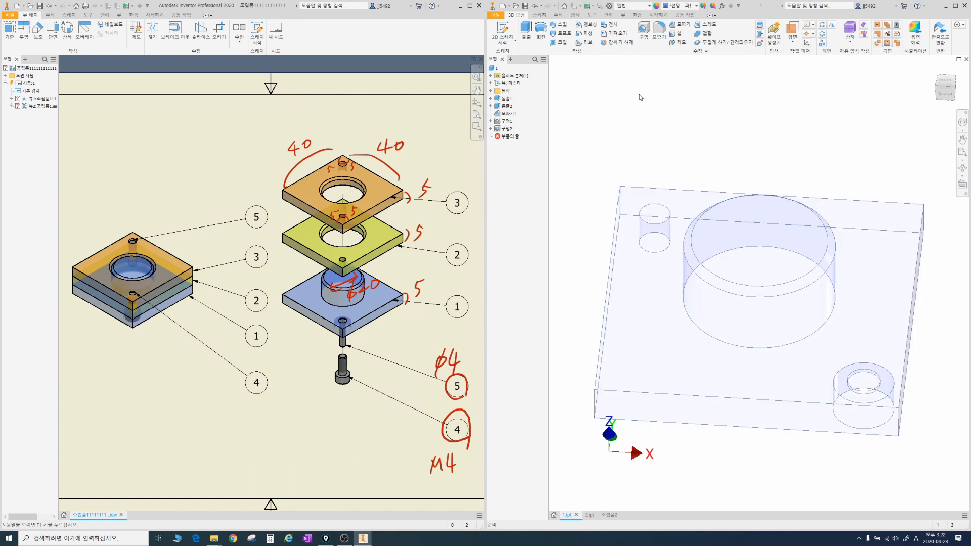
{"action": "left_click", "coordinate": [610, 514]}
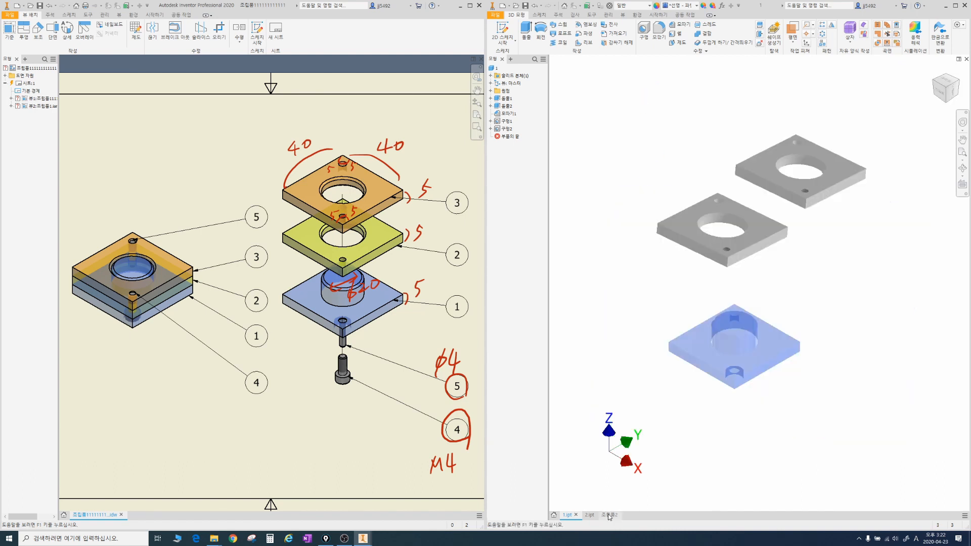
{"action": "mouse_move", "coordinate": [794, 388]}
{"action": "left_mouse_down"}
{"action": "mouse_move", "coordinate": [749, 407]}
{"action": "mouse_move", "coordinate": [868, 324]}
{"action": "mouse_move", "coordinate": [860, 383]}
{"action": "left_mouse_up"}
{"action": "key", "text": "Escape"}
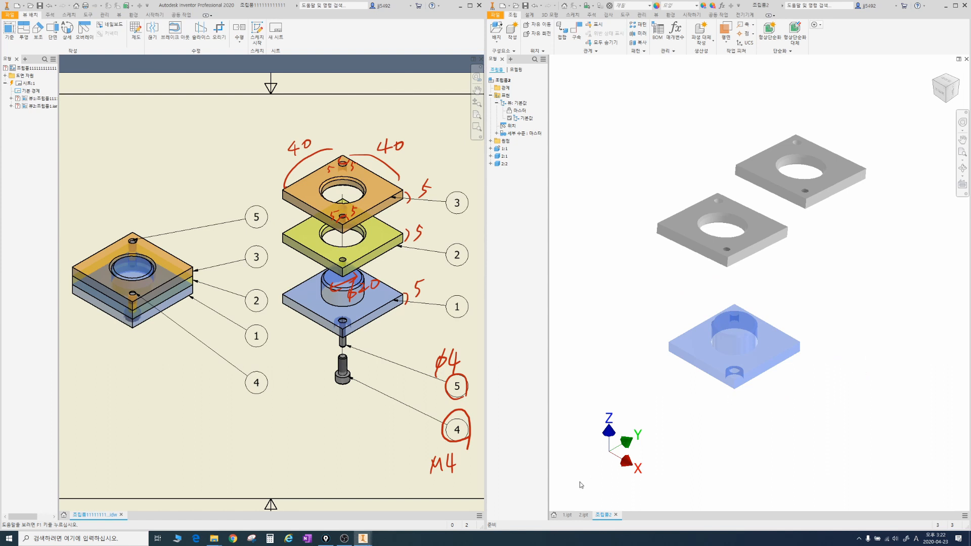
Step: Apply the transparent yellow (선명 - 노란색) appearance to the whole part in 2.ipt and return to the assembly
{"action": "left_click", "coordinate": [584, 515]}
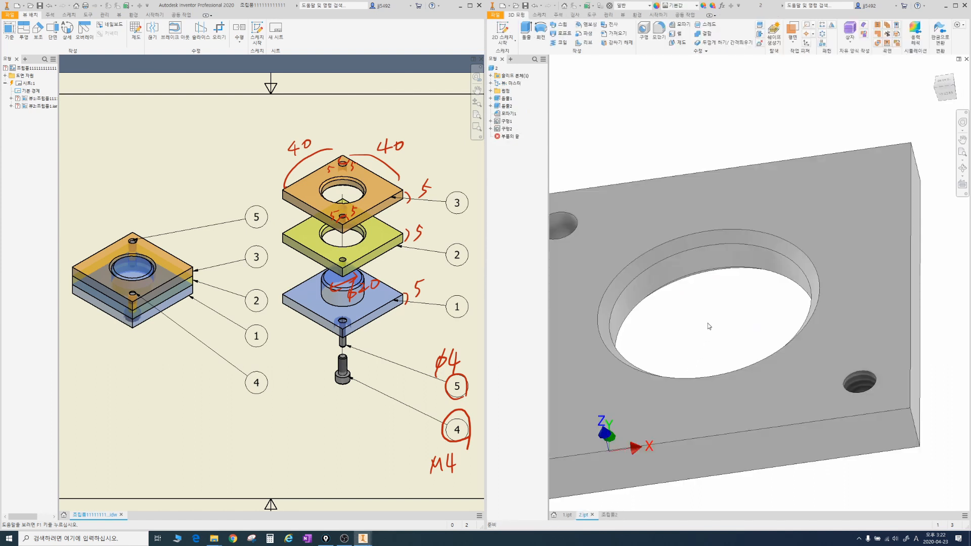
{"action": "key", "text": "Home"}
{"action": "left_click", "coordinate": [726, 234]}
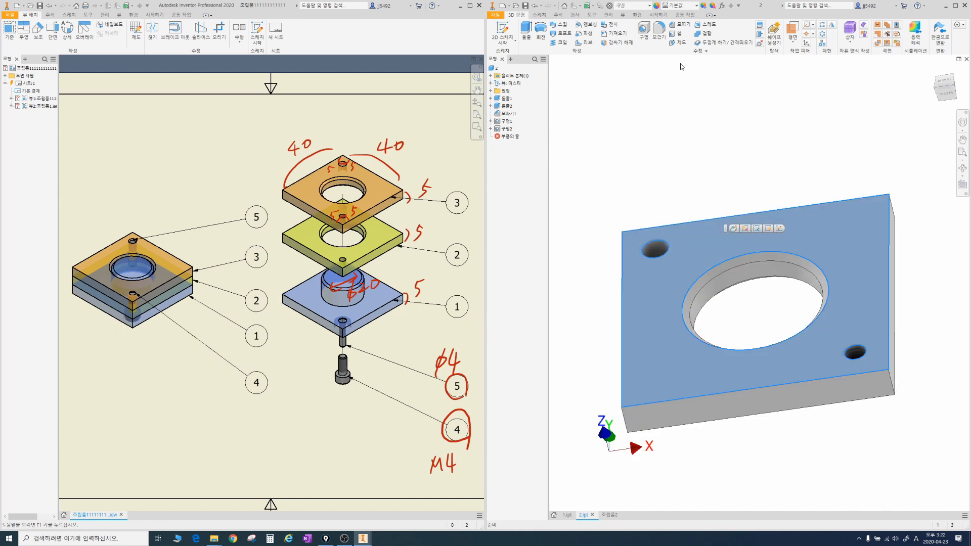
{"action": "left_click", "coordinate": [629, 126]}
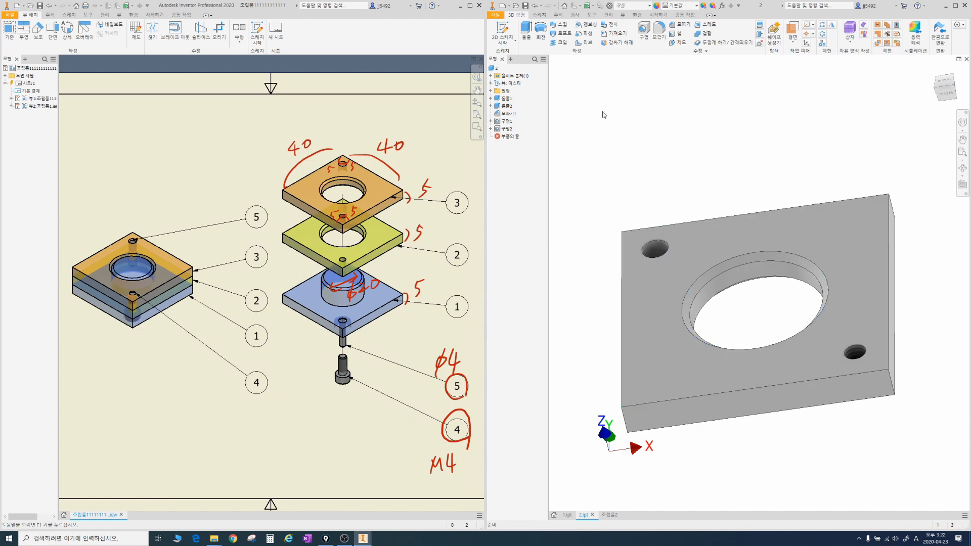
{"action": "left_click", "coordinate": [498, 68]}
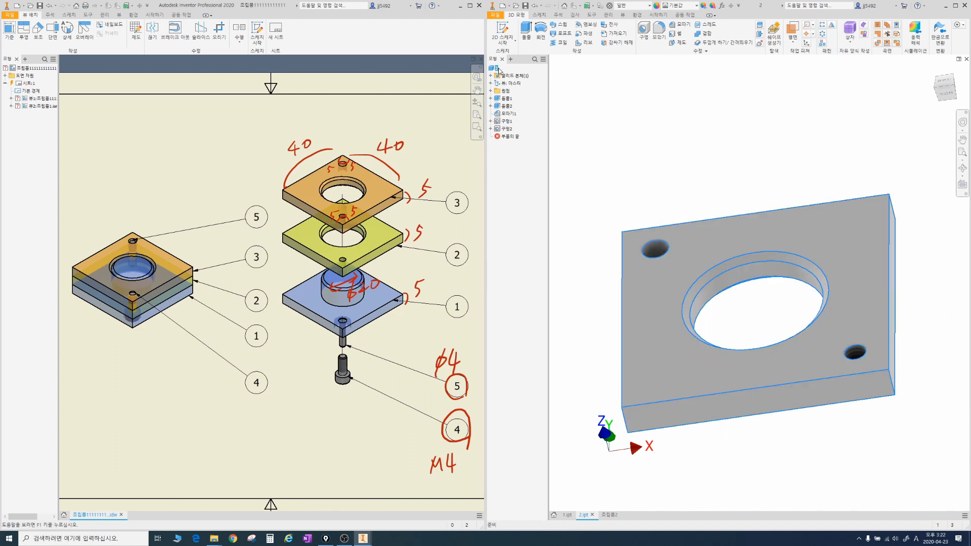
{"action": "left_click", "coordinate": [696, 6]}
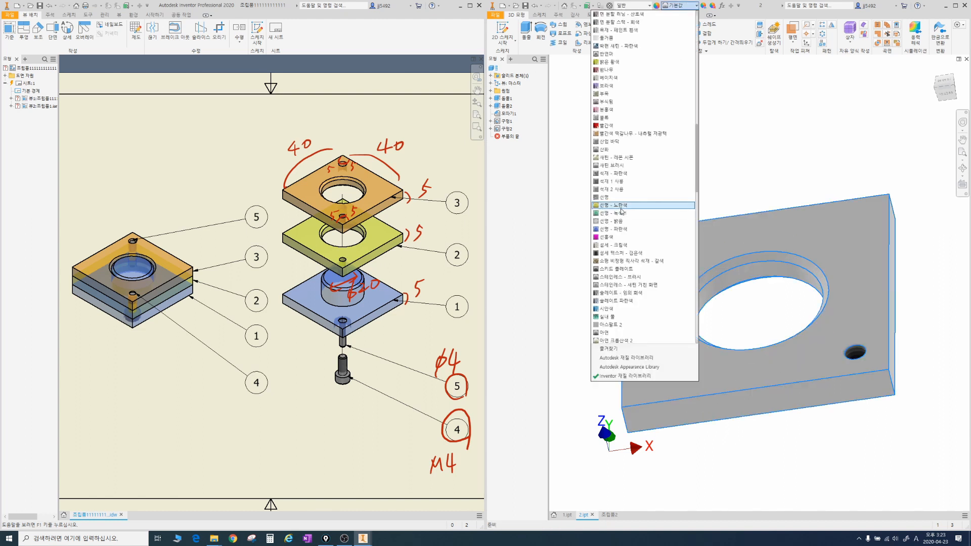
{"action": "left_click", "coordinate": [624, 211]}
{"action": "left_click", "coordinate": [712, 167]}
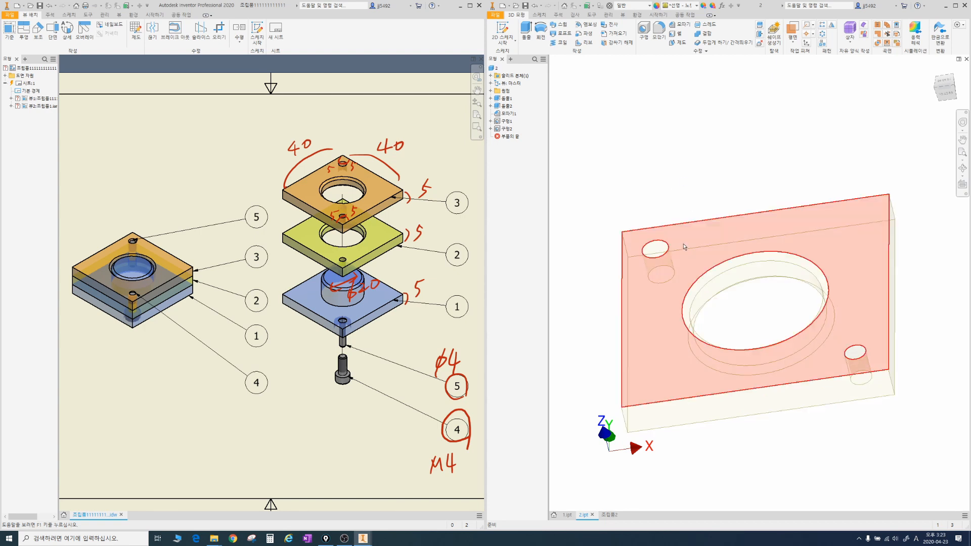
{"action": "left_click", "coordinate": [608, 515]}
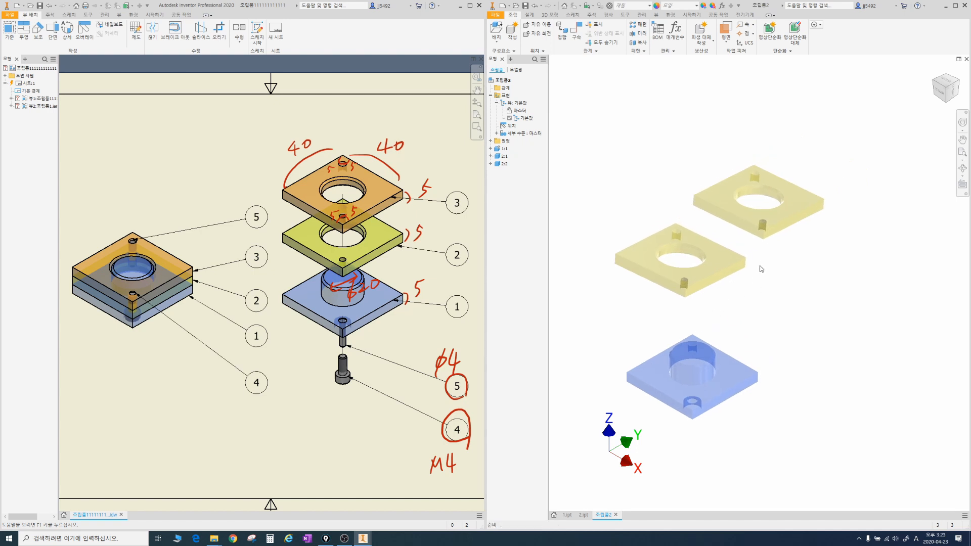
Step: Apply the transparent green (선명 - 녹색) appearance to the upper plate instance 2:2 in the assembly
{"action": "left_click_drag", "start_coordinate": [750, 278], "coordinate": [764, 290]}
{"action": "left_click_drag", "start_coordinate": [785, 222], "coordinate": [810, 238]}
{"action": "left_click_drag", "start_coordinate": [820, 233], "coordinate": [816, 263]}
{"action": "key", "text": "Escape"}
{"action": "left_click", "coordinate": [504, 164]}
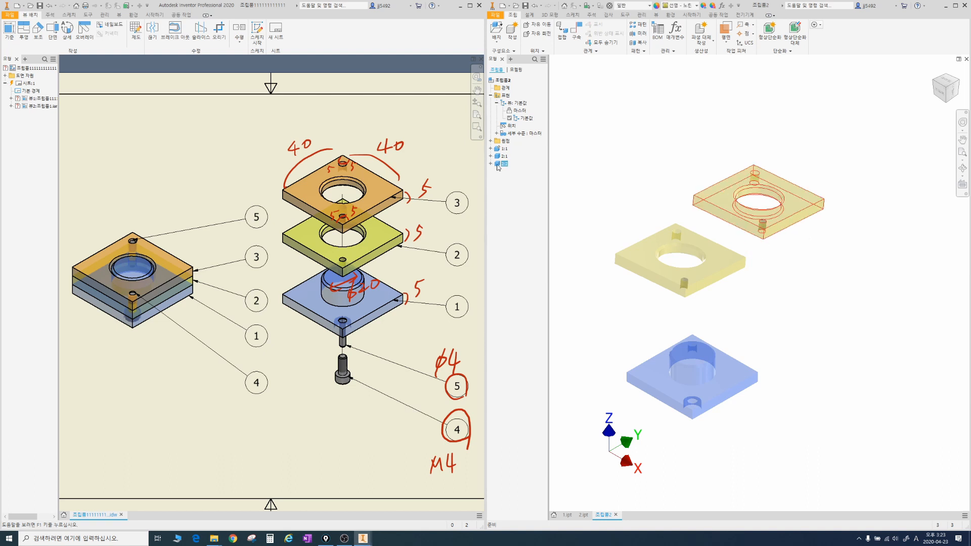
{"action": "left_click", "coordinate": [697, 6]}
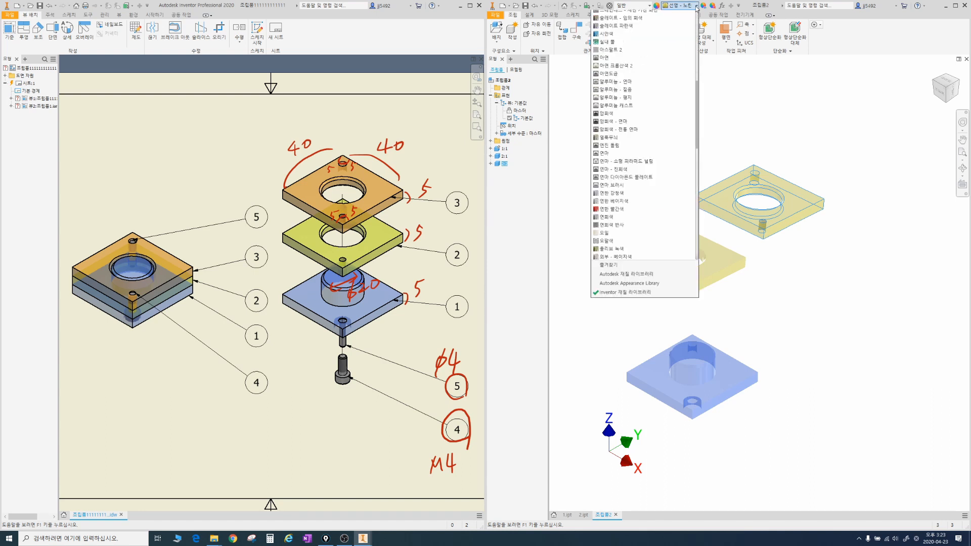
{"action": "scroll", "coordinate": [624, 154], "scroll_direction": "up", "scroll_amount": 5}
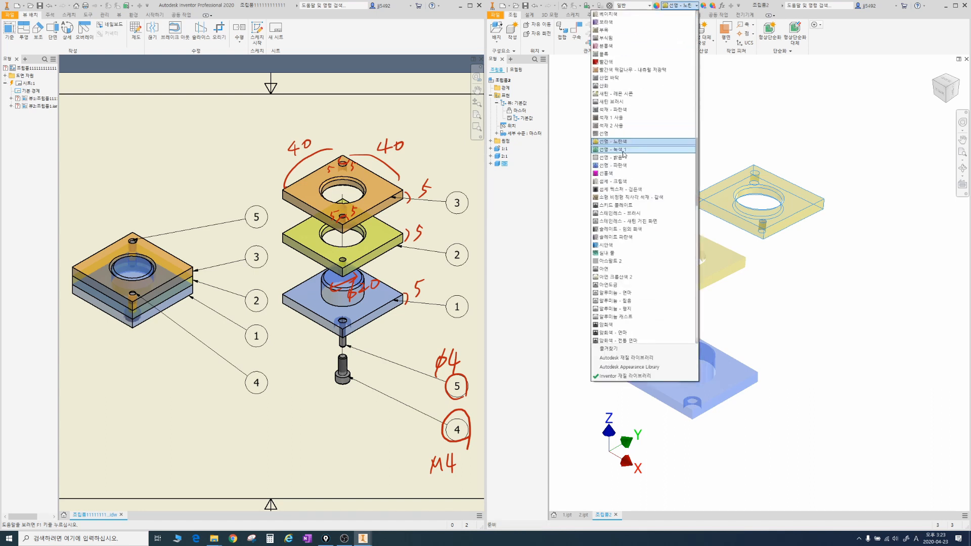
{"action": "left_click", "coordinate": [623, 151]}
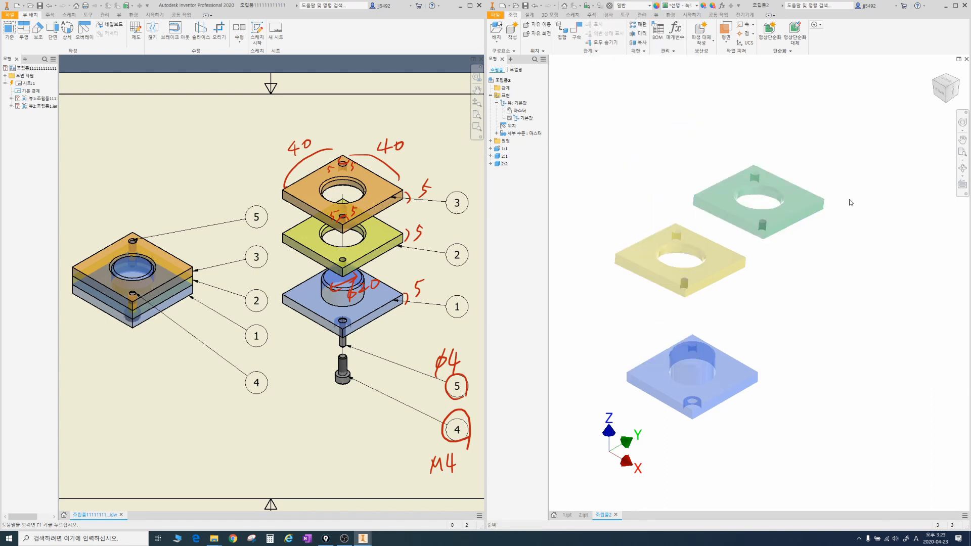
{"action": "left_click", "coordinate": [809, 241]}
Step: Reposition the green plate higher and shift the yellow plate so both sit spaced out above the blue base
{"action": "scroll", "coordinate": [793, 250], "scroll_direction": "up", "scroll_amount": 1}
{"action": "middle_click_drag", "start_coordinate": [791, 248], "coordinate": [803, 205]}
{"action": "left_click_drag", "start_coordinate": [646, 223], "coordinate": [675, 245]}
{"action": "left_click", "coordinate": [808, 237]}
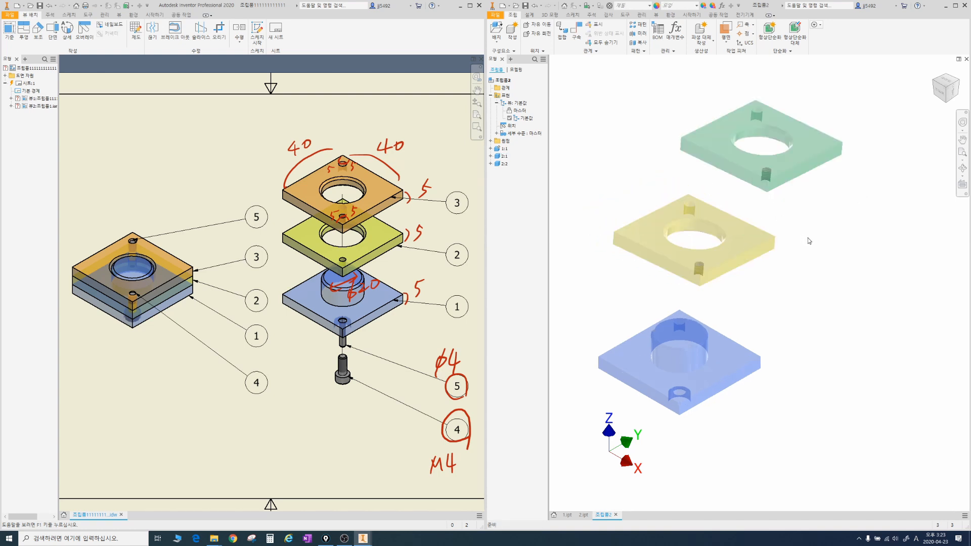
{"action": "middle_click_drag", "start_coordinate": [808, 286], "coordinate": [798, 252]}
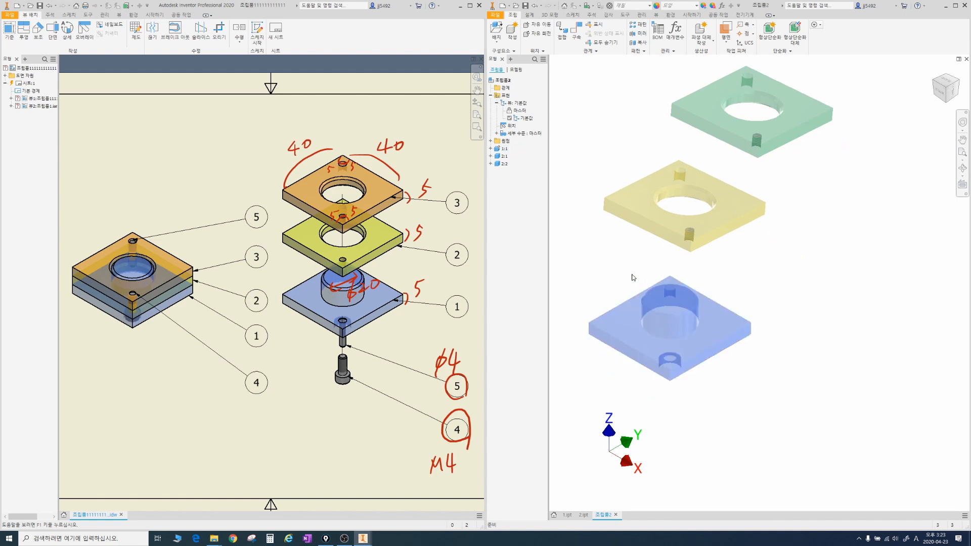
Step: Start placing a component from the Content Center and show the socket head (소켓 머리) bolt category
{"action": "left_click_drag", "start_coordinate": [355, 398], "coordinate": [366, 384]}
{"action": "key", "text": "Escape"}
{"action": "left_click", "coordinate": [499, 45]}
{"action": "left_click_drag", "start_coordinate": [496, 63], "coordinate": [432, 80], "text": "ctrl"}
{"action": "key", "text": "Escape"}
{"action": "left_click", "coordinate": [500, 42]}
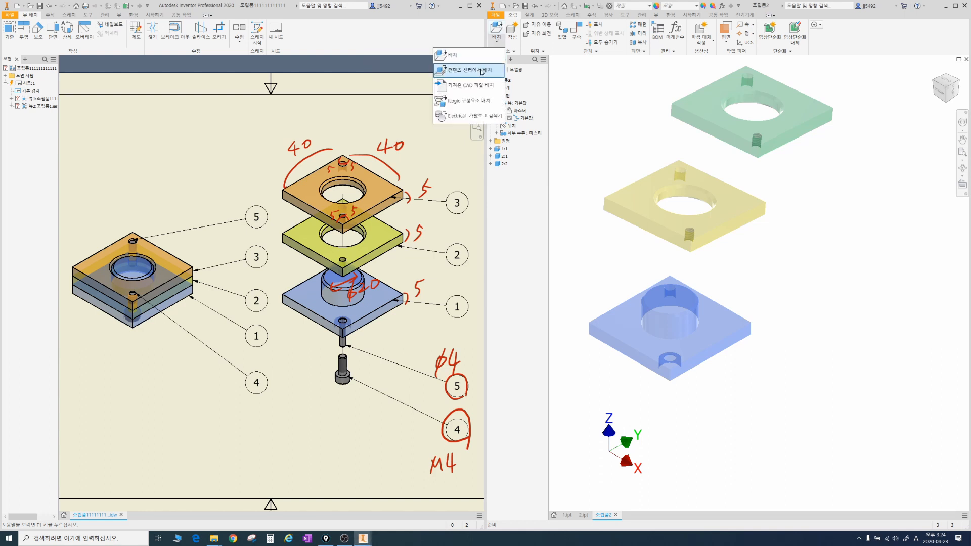
{"action": "left_click", "coordinate": [478, 74]}
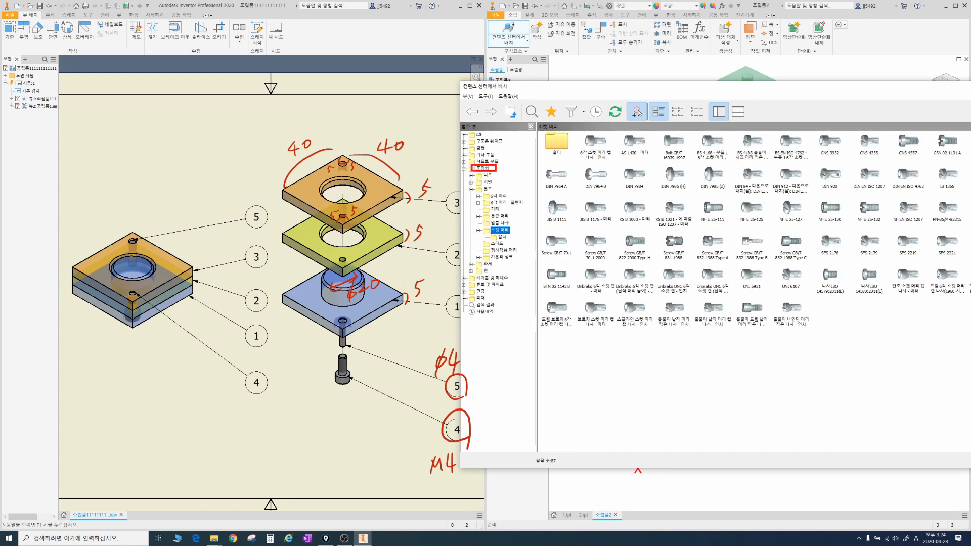
{"action": "mouse_move", "coordinate": [481, 187]}
{"action": "left_mouse_down"}
{"action": "mouse_move", "coordinate": [498, 196]}
{"action": "mouse_move", "coordinate": [518, 241]}
{"action": "left_mouse_up"}
{"action": "key", "text": "Escape"}
Step: Choose the KS B 1003 - 미터 socket head screw and set its preview beside the plates to begin sizing it
{"action": "left_click", "coordinate": [642, 212]}
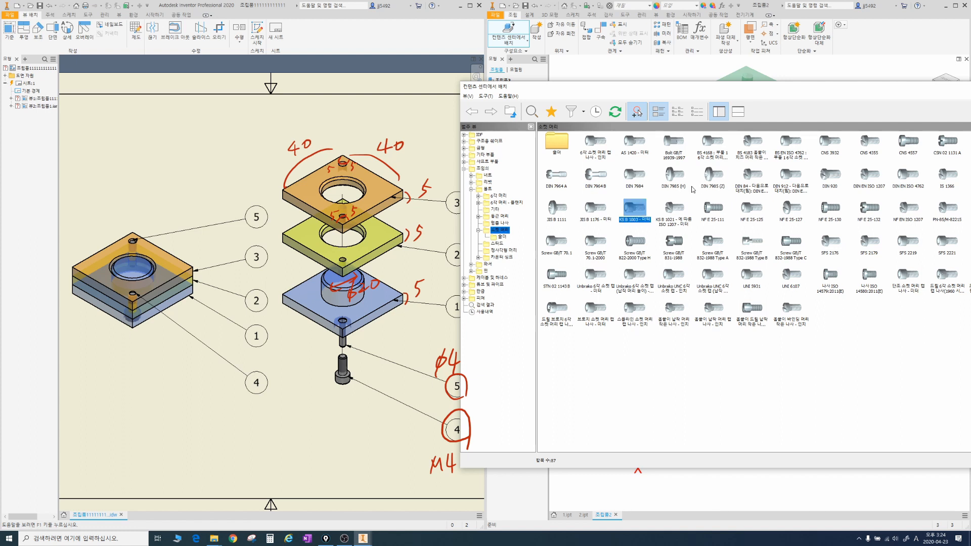
{"action": "mouse_move", "coordinate": [649, 228]}
{"action": "left_mouse_down"}
{"action": "mouse_move", "coordinate": [636, 196]}
{"action": "mouse_move", "coordinate": [659, 223]}
{"action": "left_mouse_up"}
{"action": "key", "text": "Escape"}
{"action": "double_click", "coordinate": [638, 210]}
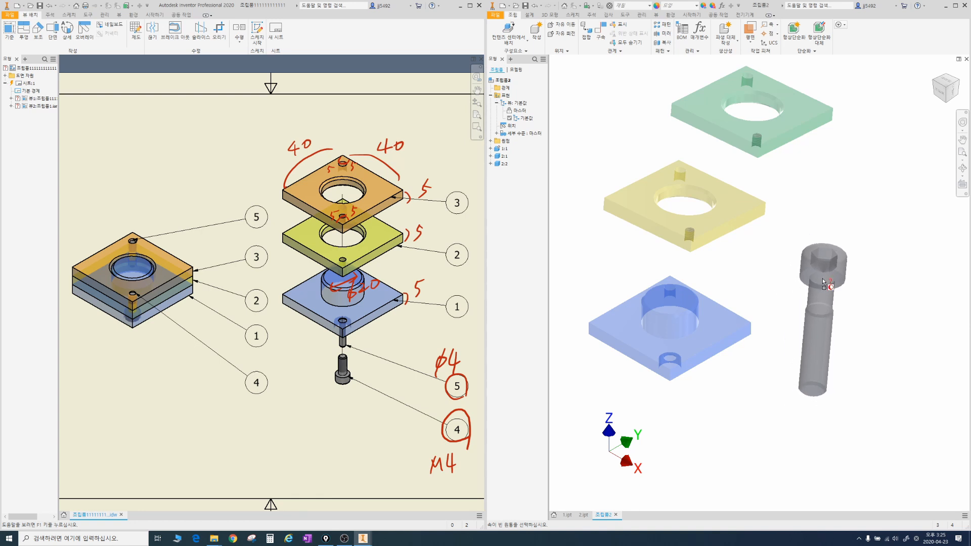
{"action": "left_click", "coordinate": [821, 278]}
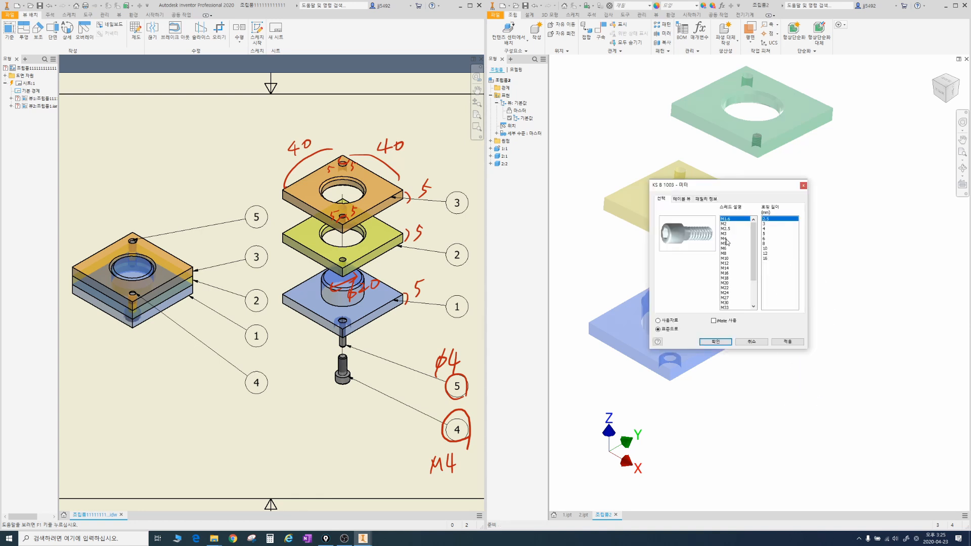
Step: Size the screw as M4 with a 10 mm nominal length, make it a custom part and save it as 4
{"action": "left_click", "coordinate": [726, 239]}
{"action": "left_click", "coordinate": [770, 229]}
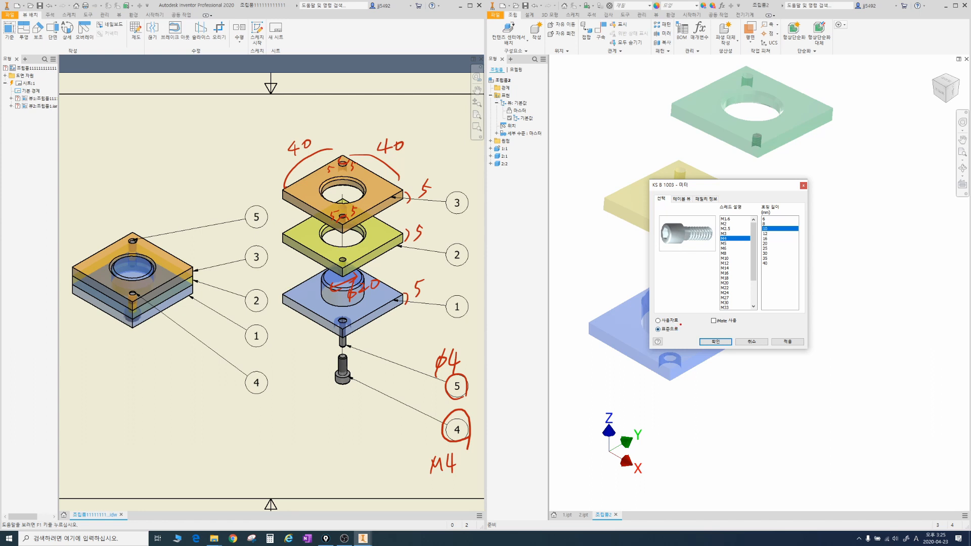
{"action": "left_click_drag", "start_coordinate": [681, 325], "coordinate": [652, 314]}
{"action": "key", "text": "Escape"}
{"action": "left_click", "coordinate": [664, 322]}
{"action": "left_click", "coordinate": [715, 342]}
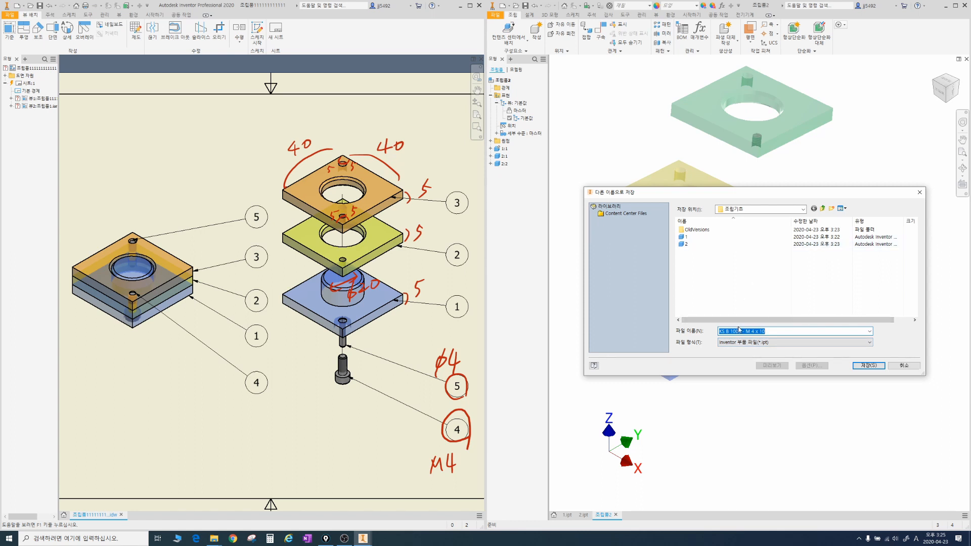
{"action": "type", "text": "4"}
{"action": "left_click", "coordinate": [869, 365]}
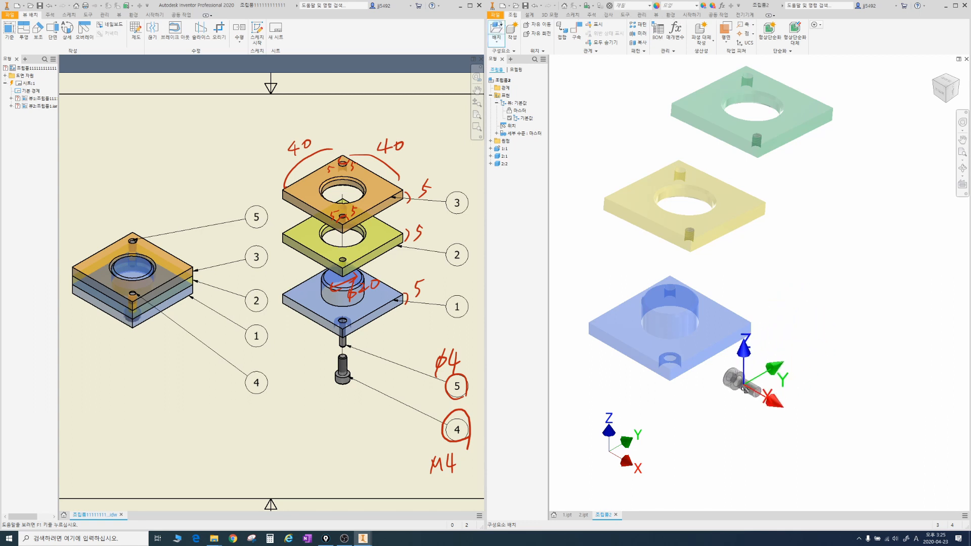
Step: Place the M4 screw near the base's lower corner and delete the two extra copies
{"action": "left_click", "coordinate": [727, 409]}
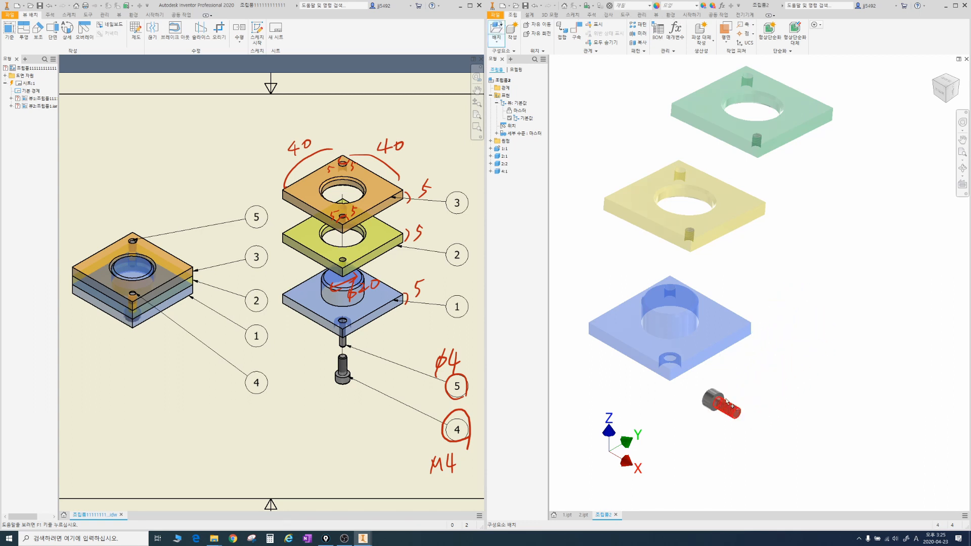
{"action": "left_click", "coordinate": [785, 362]}
{"action": "left_click", "coordinate": [823, 319]}
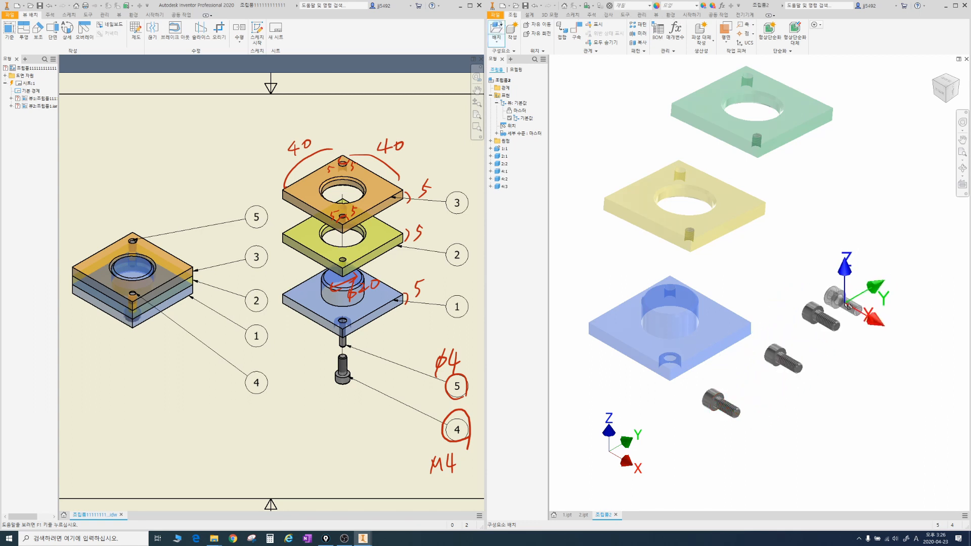
{"action": "key", "text": "Escape"}
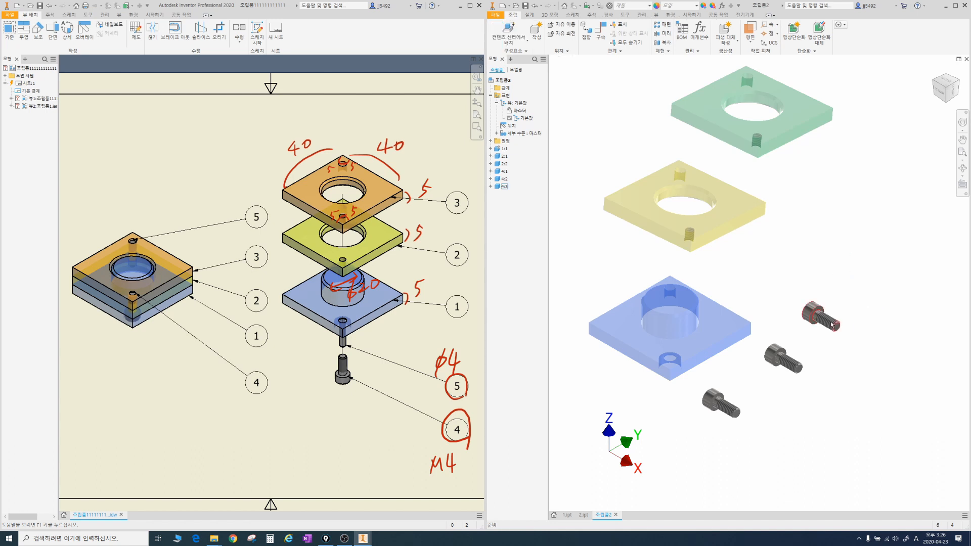
{"action": "key", "text": "Delete"}
{"action": "left_click", "coordinate": [778, 352]}
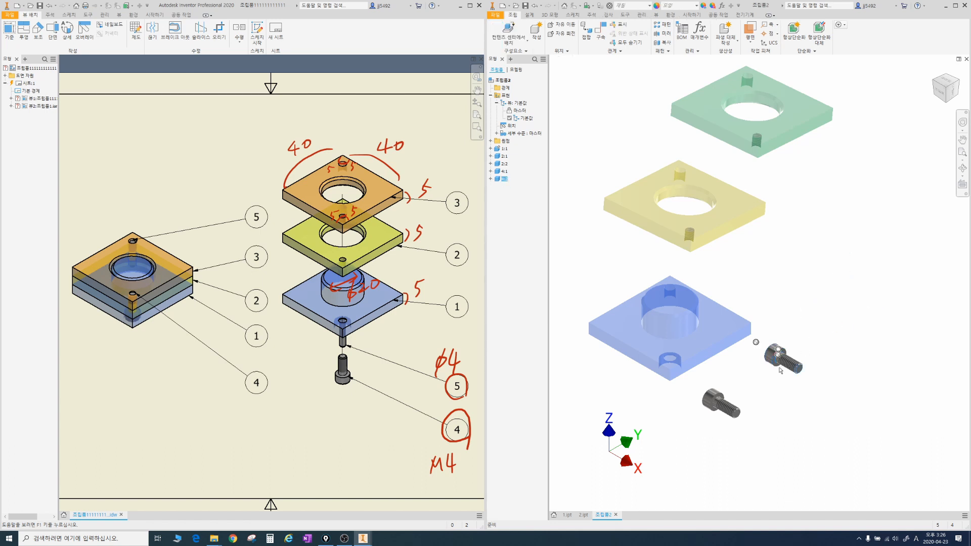
{"action": "key", "text": "Delete"}
Step: Move the screw below the base's corner hole and rotate it upright with its thread pointing up
{"action": "middle_click_drag", "start_coordinate": [708, 401], "coordinate": [756, 342]}
{"action": "left_click_drag", "start_coordinate": [762, 338], "coordinate": [722, 313]}
{"action": "left_click", "coordinate": [562, 33]}
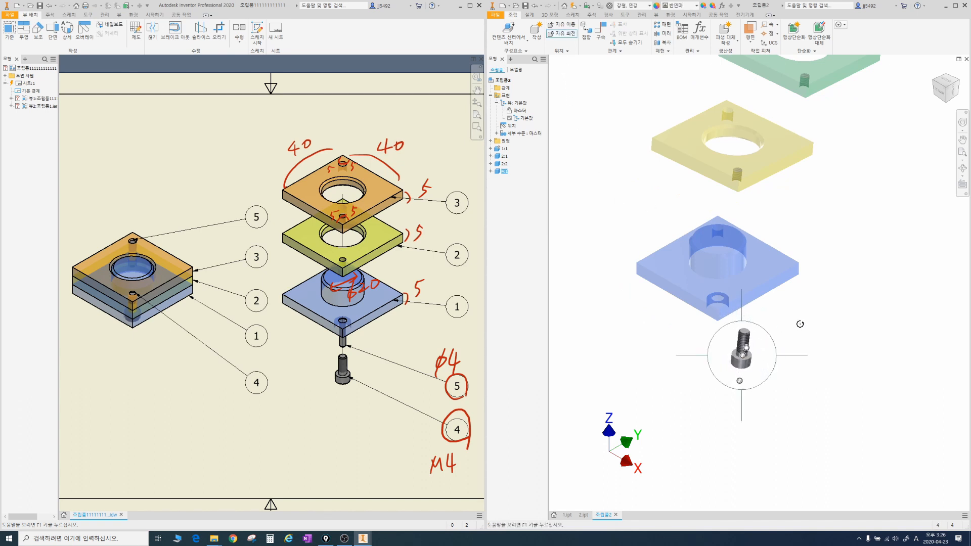
{"action": "left_click", "coordinate": [815, 324]}
{"action": "scroll", "coordinate": [834, 296], "scroll_direction": "up", "scroll_amount": 2}
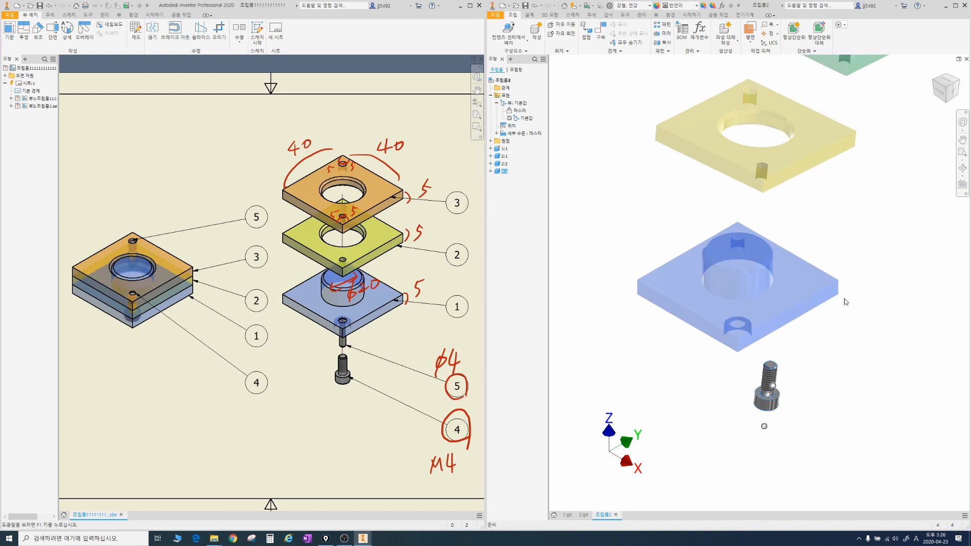
Step: Choose the KS B 1320 B cylindrical pin from the Content Center and begin sizing it in the assembly
{"action": "left_click", "coordinate": [507, 45]}
{"action": "left_click", "coordinate": [497, 70]}
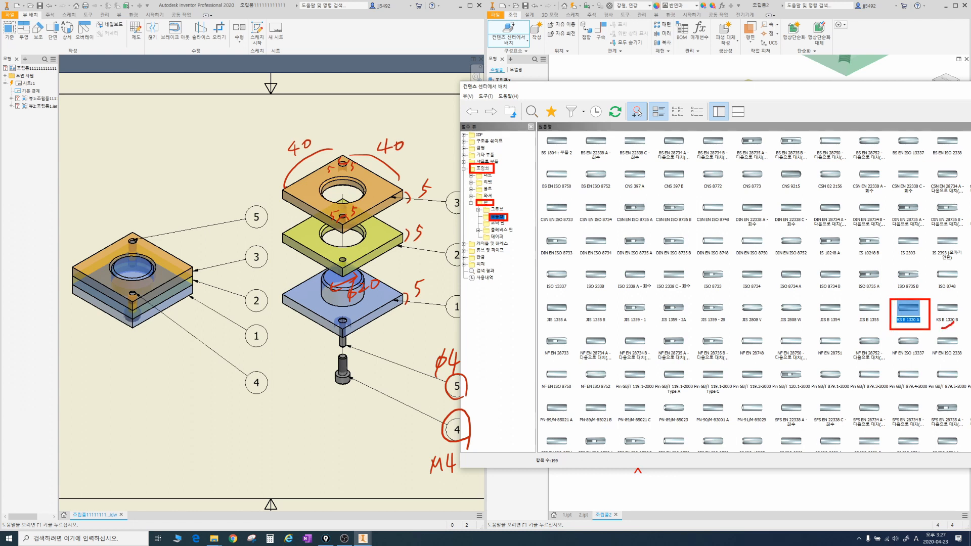
{"action": "left_click", "coordinate": [947, 309]}
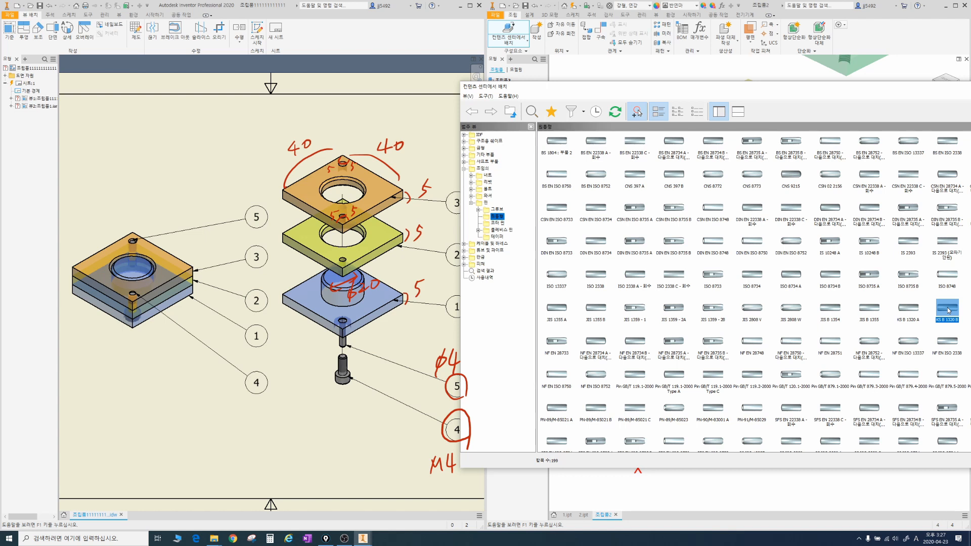
{"action": "double_click", "coordinate": [947, 310]}
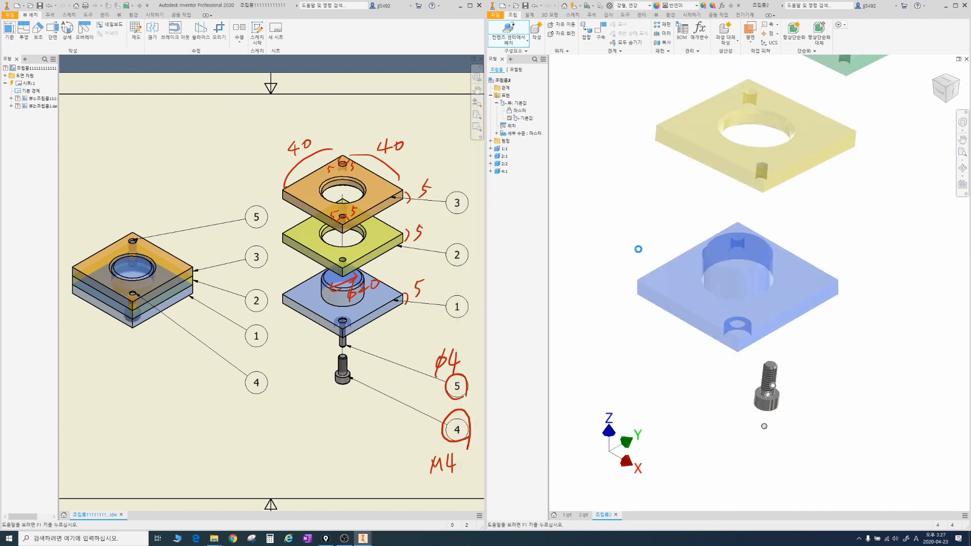
{"action": "left_click", "coordinate": [633, 246]}
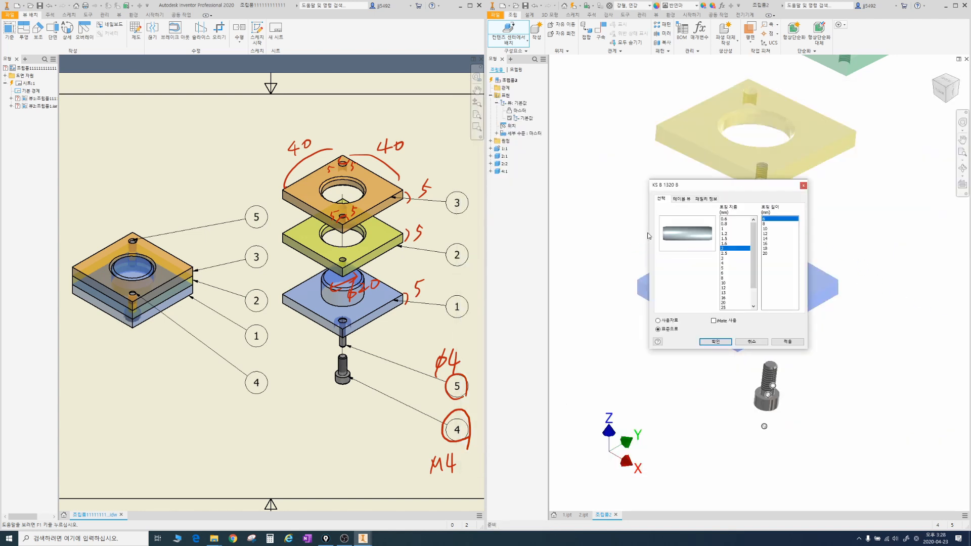
Step: Size the cylindrical pin to a 4 mm nominal diameter and 14 mm length and save it as 5
{"action": "left_click", "coordinate": [725, 263]}
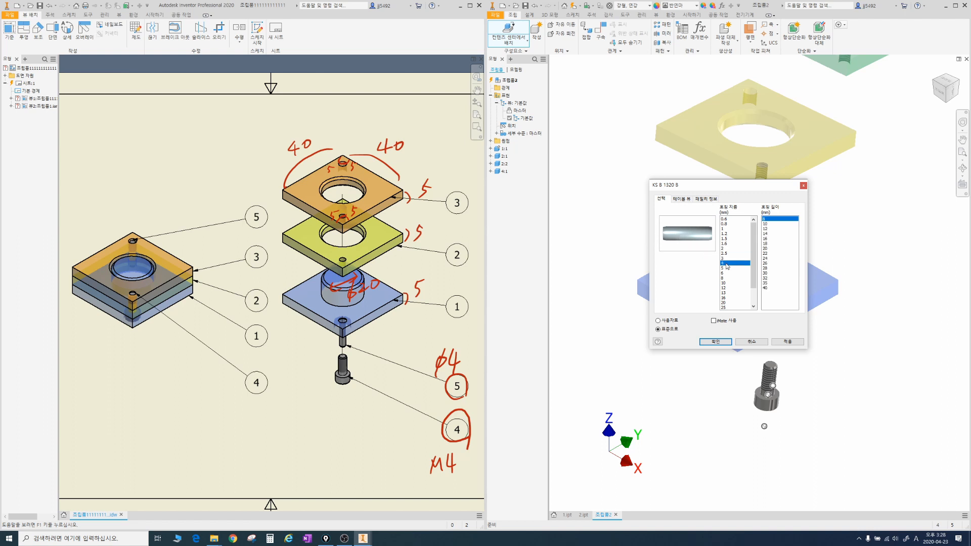
{"action": "left_click", "coordinate": [767, 234]}
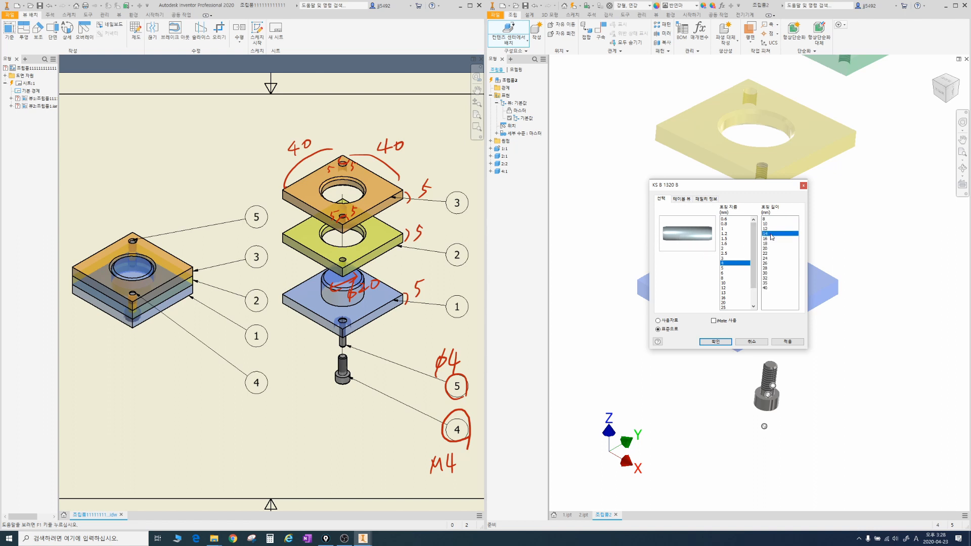
{"action": "left_click", "coordinate": [715, 341]}
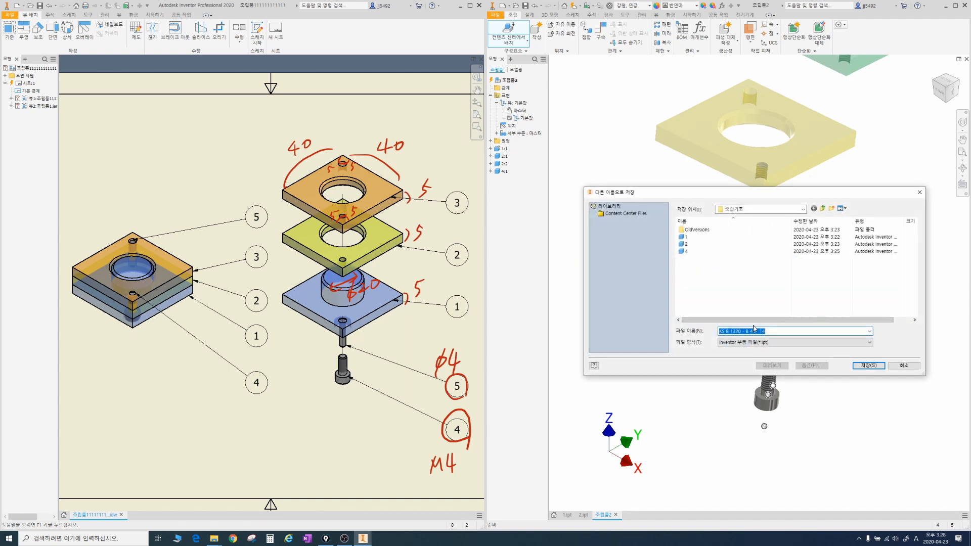
{"action": "left_click", "coordinate": [869, 365]}
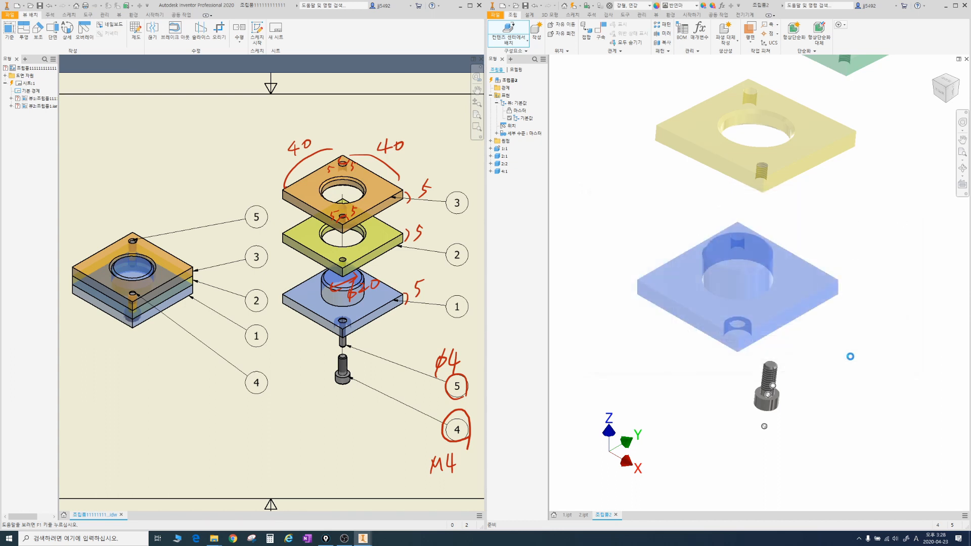
Step: Place a single copy of the pin beside the blue base's upper-left edge
{"action": "left_click", "coordinate": [641, 227]}
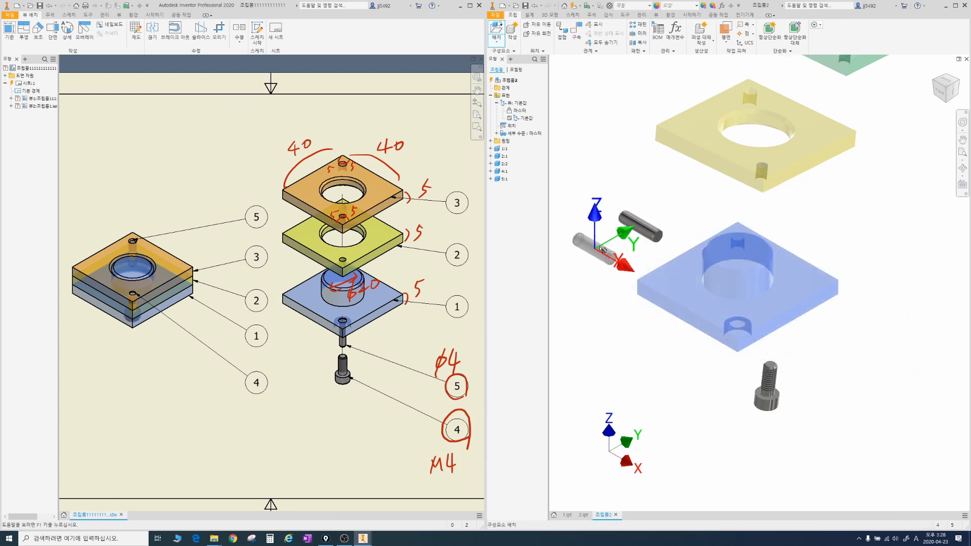
{"action": "right_click", "coordinate": [618, 235]}
{"action": "left_click", "coordinate": [652, 233]}
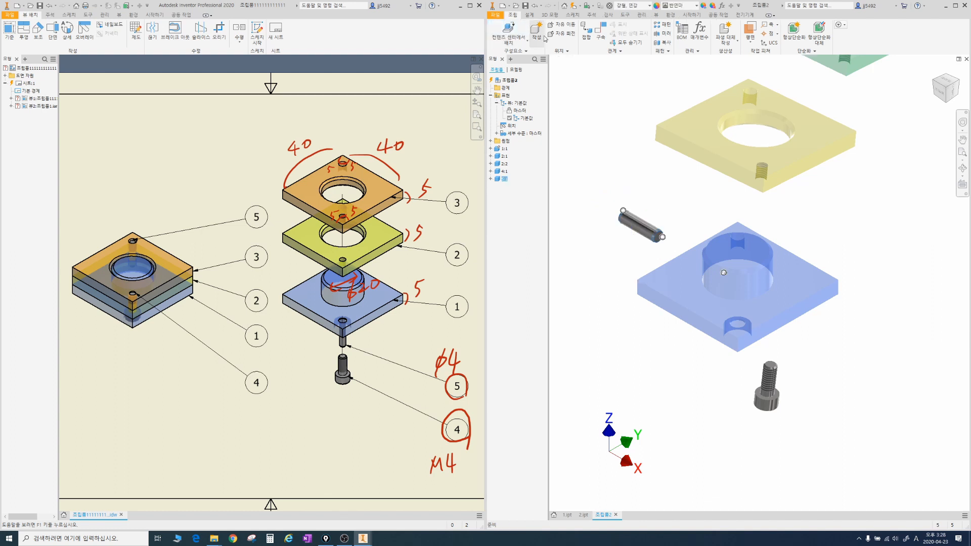
Step: Rotate the pin roughly upright and move it to the right of the blue base
{"action": "key", "text": "g"}
{"action": "left_click", "coordinate": [651, 231]}
{"action": "left_click_drag", "start_coordinate": [645, 223], "coordinate": [873, 247]}
{"action": "key", "text": "Escape"}
{"action": "scroll", "coordinate": [839, 270], "scroll_direction": "down", "scroll_amount": 3}
{"action": "middle_click_drag", "start_coordinate": [838, 270], "coordinate": [820, 274]}
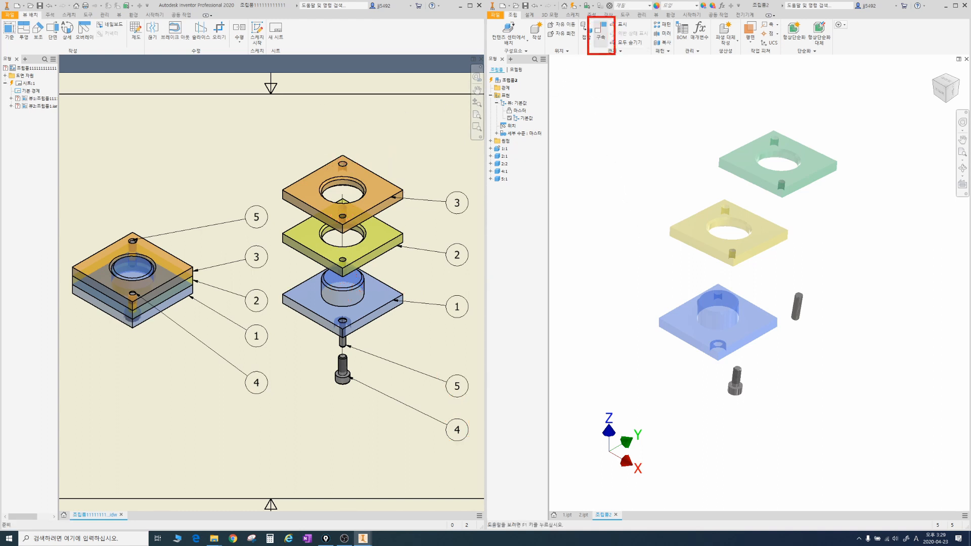
Step: Start an assembly constraint and keep its dialog clear of the yellow plate
{"action": "left_click", "coordinate": [603, 34]}
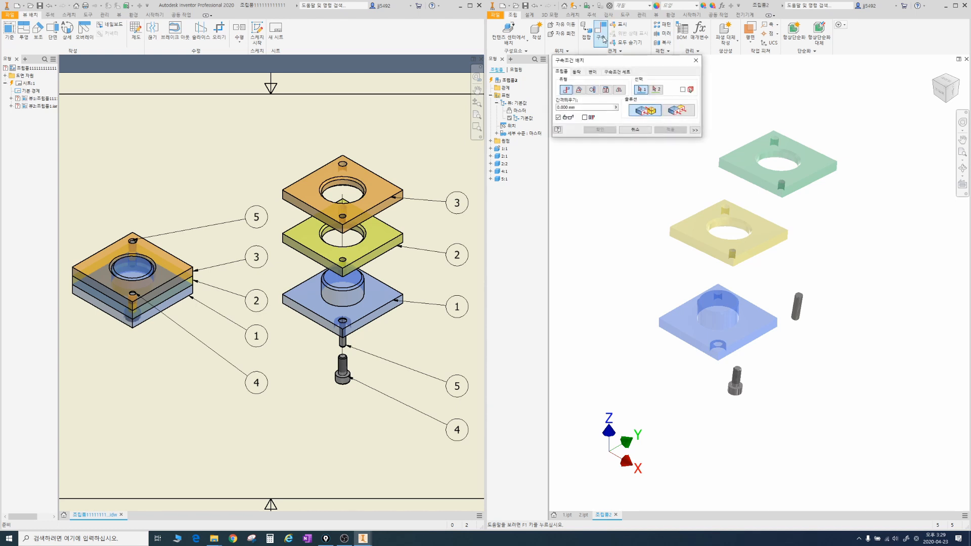
{"action": "left_click_drag", "start_coordinate": [602, 67], "coordinate": [619, 102]}
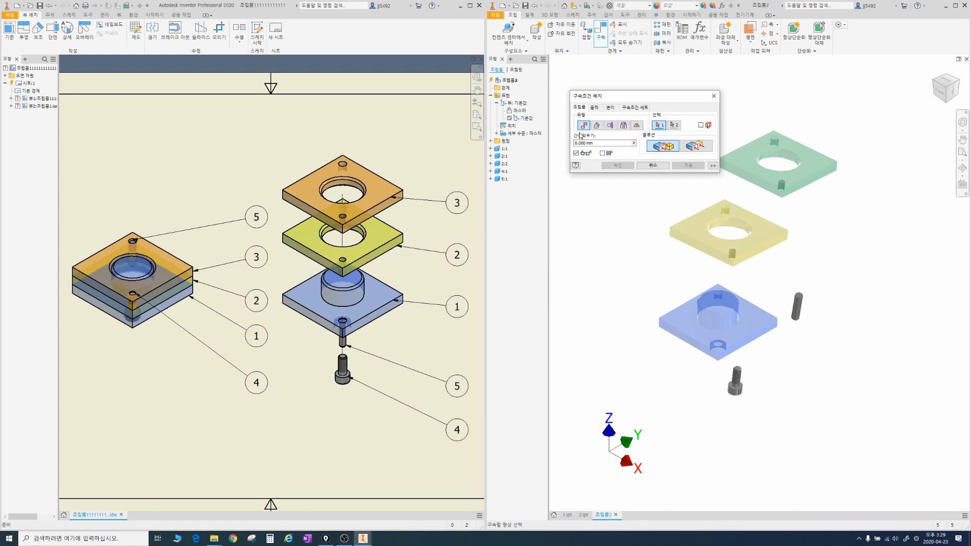
{"action": "left_click_drag", "start_coordinate": [680, 322], "coordinate": [624, 389]}
{"action": "left_click_drag", "start_coordinate": [698, 237], "coordinate": [631, 271]}
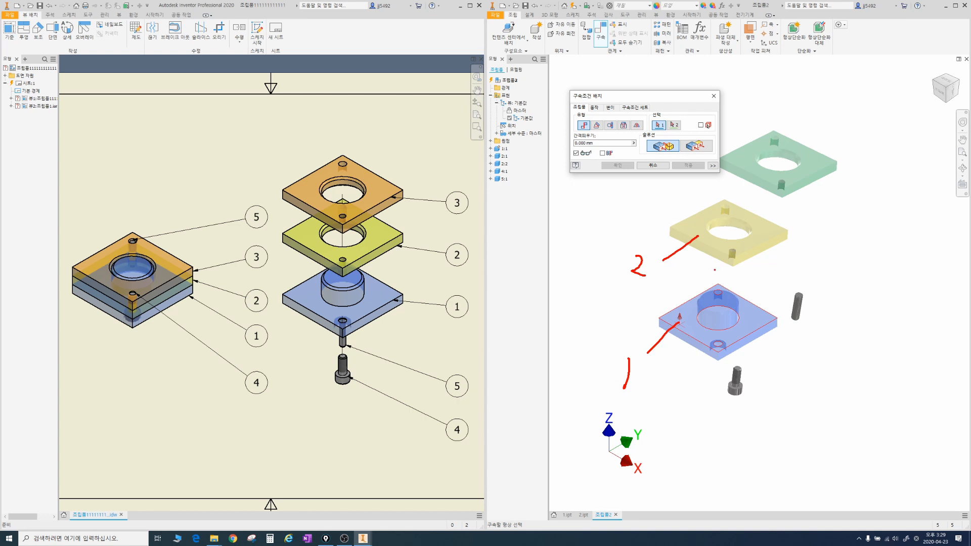
{"action": "left_click_drag", "start_coordinate": [717, 288], "coordinate": [714, 356]}
{"action": "left_click_drag", "start_coordinate": [728, 211], "coordinate": [724, 262]}
{"action": "left_click", "coordinate": [508, 225]}
{"action": "mouse_move", "coordinate": [500, 216]}
{"action": "left_mouse_down"}
{"action": "mouse_move", "coordinate": [499, 226]}
{"action": "mouse_move", "coordinate": [532, 214]}
{"action": "left_mouse_up"}
{"action": "mouse_move", "coordinate": [527, 214]}
{"action": "left_mouse_down"}
{"action": "mouse_move", "coordinate": [522, 224]}
{"action": "mouse_move", "coordinate": [534, 226]}
{"action": "left_mouse_up"}
{"action": "mouse_move", "coordinate": [524, 231]}
{"action": "left_mouse_down"}
{"action": "mouse_move", "coordinate": [531, 239]}
{"action": "mouse_move", "coordinate": [557, 220]}
{"action": "left_mouse_up"}
{"action": "left_click_drag", "start_coordinate": [566, 207], "coordinate": [571, 210]}
{"action": "left_click_drag", "start_coordinate": [563, 215], "coordinate": [580, 212]}
{"action": "left_click_drag", "start_coordinate": [571, 215], "coordinate": [565, 223]}
{"action": "left_click_drag", "start_coordinate": [560, 227], "coordinate": [580, 226]}
{"action": "left_click_drag", "start_coordinate": [568, 232], "coordinate": [577, 242]}
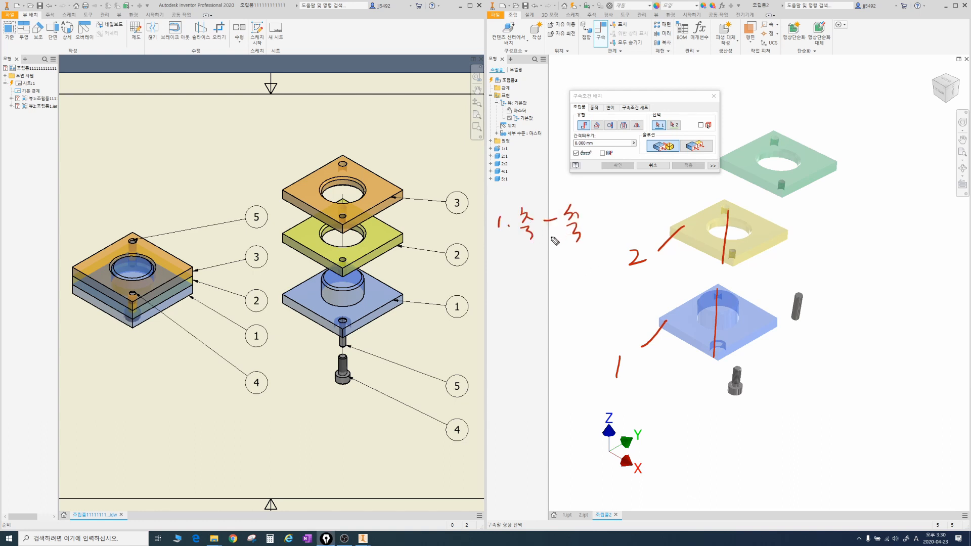
{"action": "left_click_drag", "start_coordinate": [492, 274], "coordinate": [529, 279]}
{"action": "left_click", "coordinate": [511, 278]}
{"action": "left_click_drag", "start_coordinate": [531, 272], "coordinate": [537, 274]}
{"action": "left_click_drag", "start_coordinate": [538, 264], "coordinate": [539, 280]}
{"action": "left_click_drag", "start_coordinate": [530, 279], "coordinate": [555, 269]}
{"action": "left_click_drag", "start_coordinate": [556, 263], "coordinate": [563, 276]}
{"action": "left_click_drag", "start_coordinate": [557, 276], "coordinate": [563, 276]}
{"action": "left_click_drag", "start_coordinate": [564, 268], "coordinate": [567, 267]}
{"action": "left_click_drag", "start_coordinate": [563, 272], "coordinate": [568, 272]}
{"action": "left_click_drag", "start_coordinate": [569, 261], "coordinate": [568, 278]}
{"action": "left_click_drag", "start_coordinate": [560, 279], "coordinate": [575, 281]}
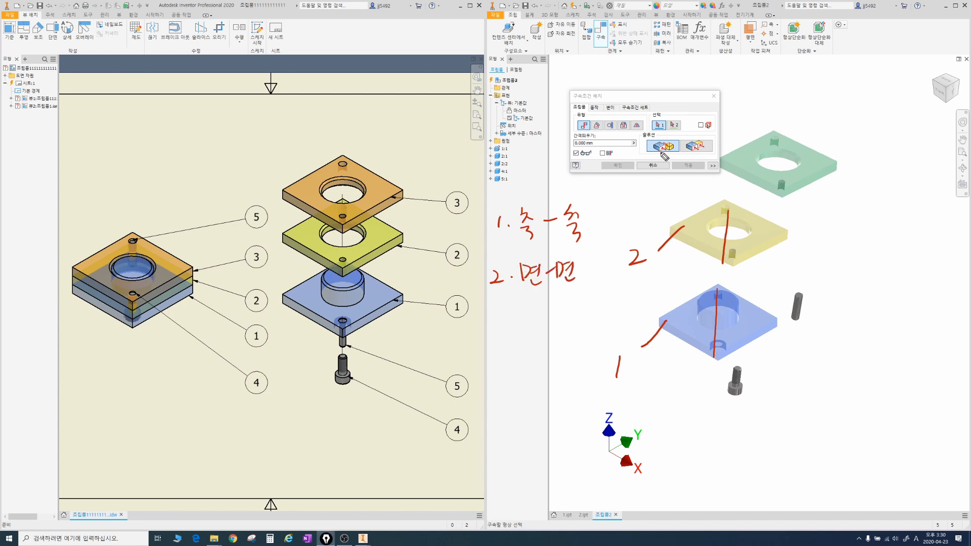
{"action": "left_click_drag", "start_coordinate": [674, 135], "coordinate": [690, 161]}
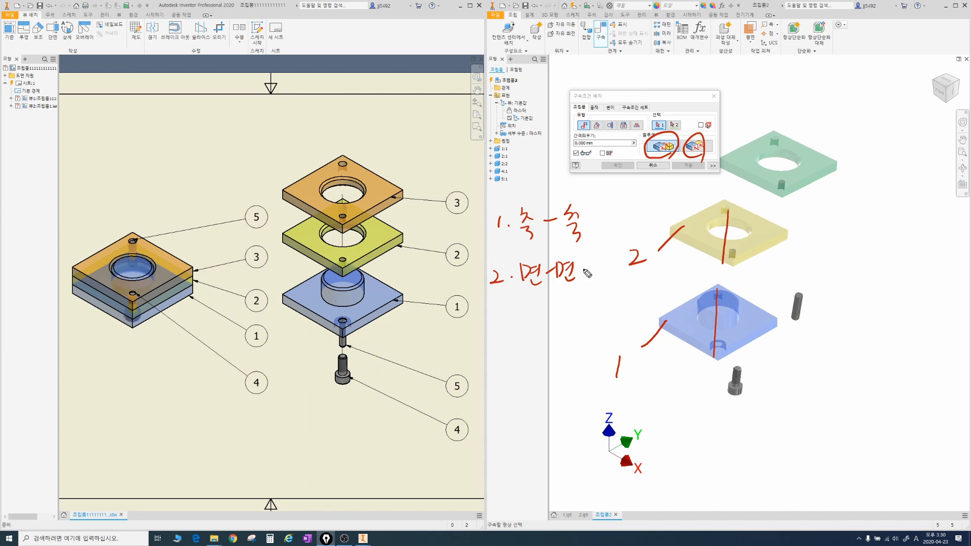
{"action": "left_click_drag", "start_coordinate": [585, 260], "coordinate": [596, 258]}
{"action": "left_click_drag", "start_coordinate": [588, 261], "coordinate": [593, 267]}
{"action": "left_click_drag", "start_coordinate": [586, 268], "coordinate": [598, 266]}
{"action": "mouse_move", "coordinate": [584, 274]}
{"action": "left_mouse_down"}
{"action": "mouse_move", "coordinate": [601, 271]}
{"action": "mouse_move", "coordinate": [600, 281]}
{"action": "left_mouse_up"}
{"action": "mouse_move", "coordinate": [608, 260]}
{"action": "left_mouse_down"}
{"action": "mouse_move", "coordinate": [607, 283]}
{"action": "mouse_move", "coordinate": [581, 285]}
{"action": "left_mouse_up"}
{"action": "left_click_drag", "start_coordinate": [498, 320], "coordinate": [503, 342]}
{"action": "left_click", "coordinate": [517, 330]}
{"action": "left_click_drag", "start_coordinate": [529, 308], "coordinate": [531, 324]}
{"action": "left_click_drag", "start_coordinate": [530, 311], "coordinate": [545, 322]}
{"action": "left_click_drag", "start_coordinate": [539, 322], "coordinate": [549, 327]}
{"action": "left_click_drag", "start_coordinate": [550, 320], "coordinate": [572, 323]}
{"action": "left_click_drag", "start_coordinate": [576, 306], "coordinate": [592, 326]}
{"action": "left_click_drag", "start_coordinate": [598, 309], "coordinate": [609, 318]}
{"action": "left_click_drag", "start_coordinate": [613, 301], "coordinate": [615, 328]}
{"action": "left_click_drag", "start_coordinate": [701, 243], "coordinate": [709, 241]}
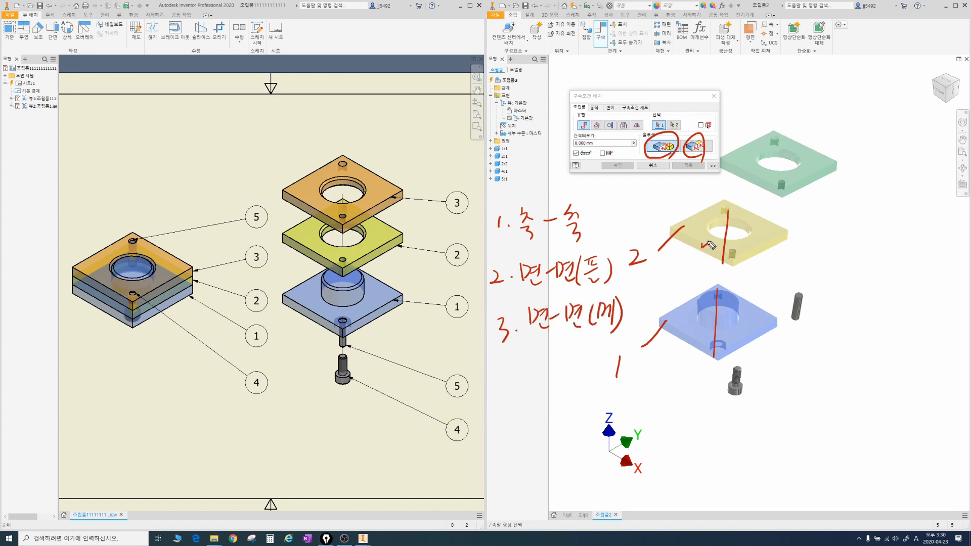
{"action": "left_click_drag", "start_coordinate": [681, 332], "coordinate": [688, 330]}
{"action": "key", "text": "Escape"}
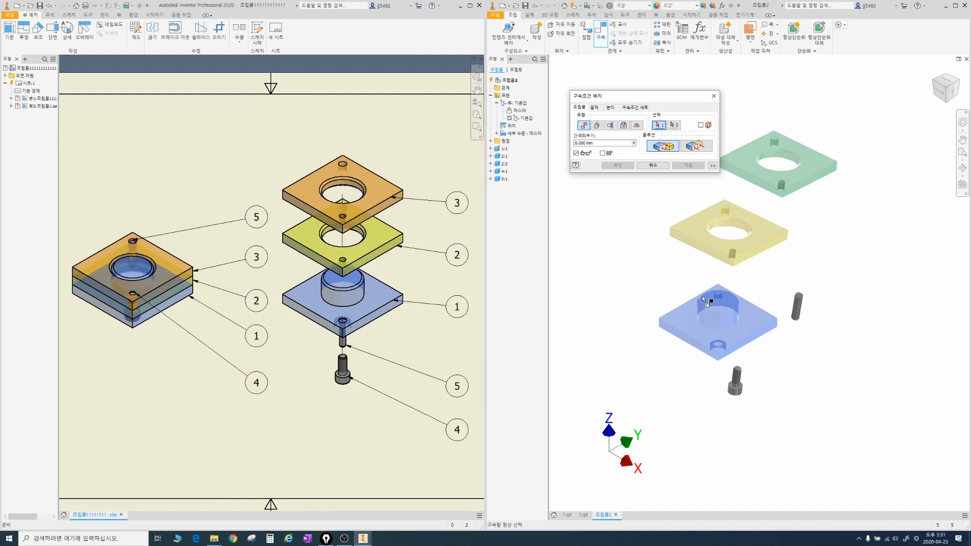
Step: Mate the axis of the blue base's boss with the axis of the yellow plate's central hole, using a 0 mm offset
{"action": "scroll", "coordinate": [717, 307], "scroll_direction": "up", "scroll_amount": 5}
{"action": "scroll", "coordinate": [717, 299], "scroll_direction": "down", "scroll_amount": 2}
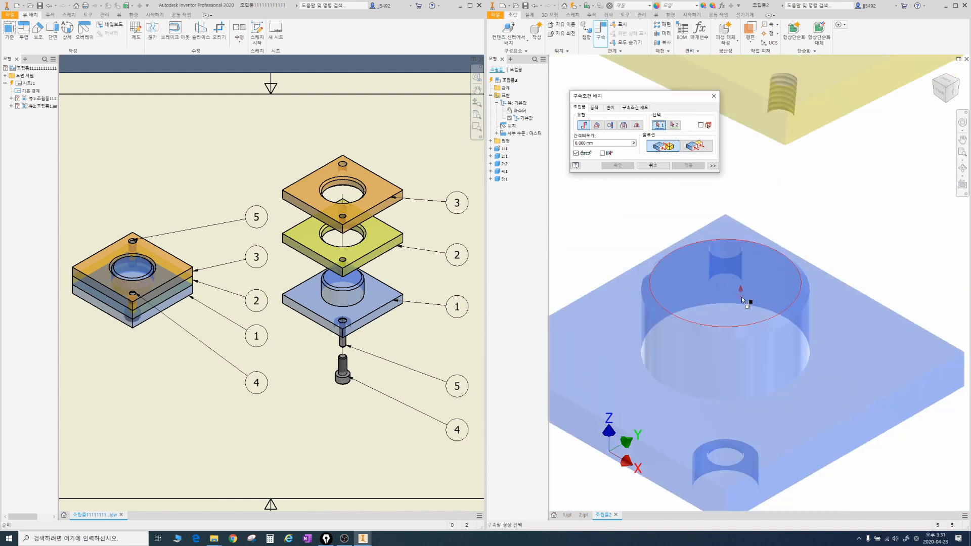
{"action": "scroll", "coordinate": [744, 298], "scroll_direction": "down", "scroll_amount": 2}
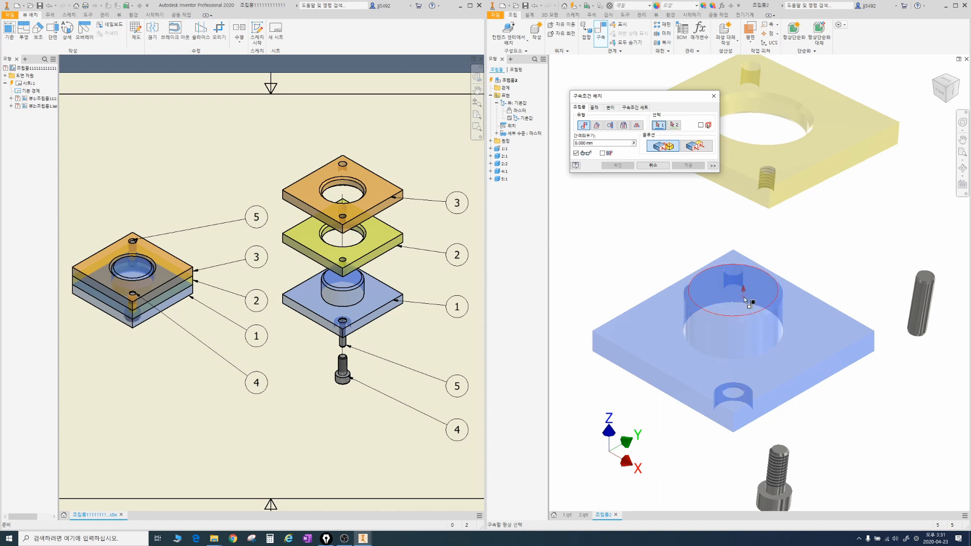
{"action": "left_click", "coordinate": [741, 336]}
{"action": "scroll", "coordinate": [757, 139], "scroll_direction": "up", "scroll_amount": 2}
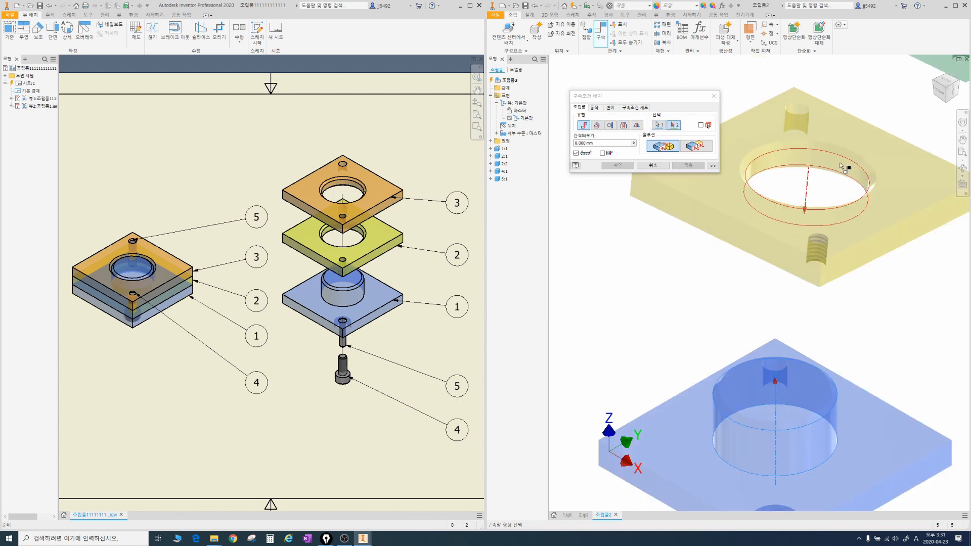
{"action": "left_click", "coordinate": [841, 166]}
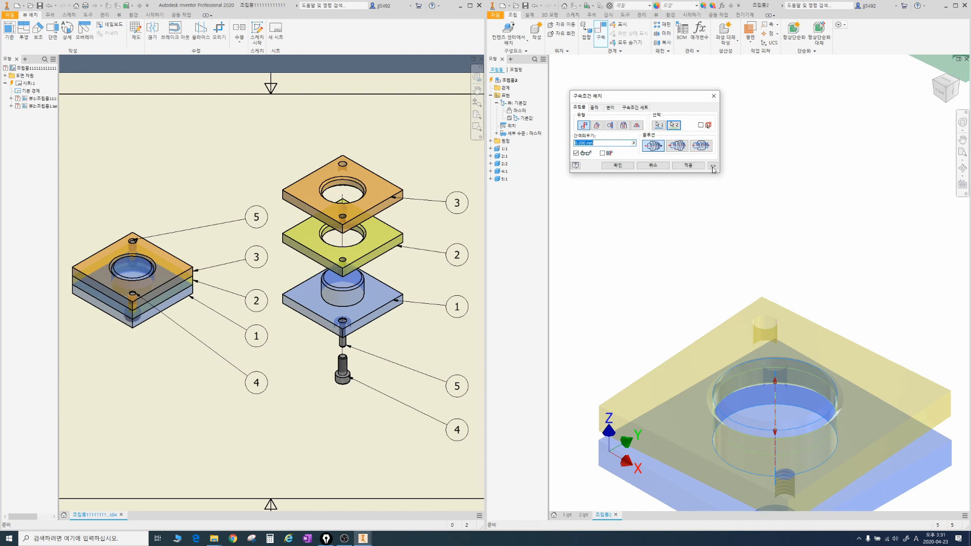
{"action": "left_click", "coordinate": [617, 166]}
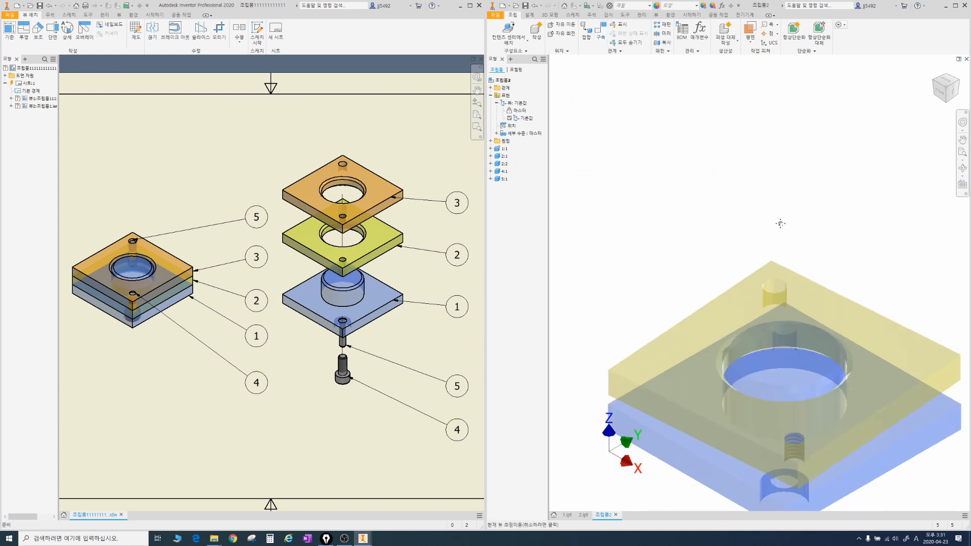
Step: Slide the yellow plate up its shared axis clear of the blue base and turn it roughly square to the base
{"action": "middle_click_drag", "start_coordinate": [780, 223], "coordinate": [805, 145]}
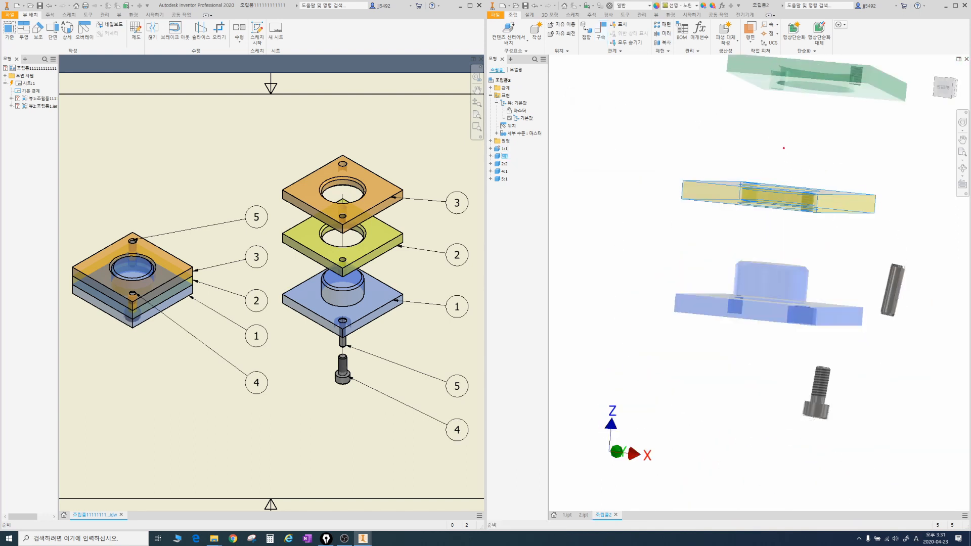
{"action": "left_click_drag", "start_coordinate": [784, 148], "coordinate": [752, 400]}
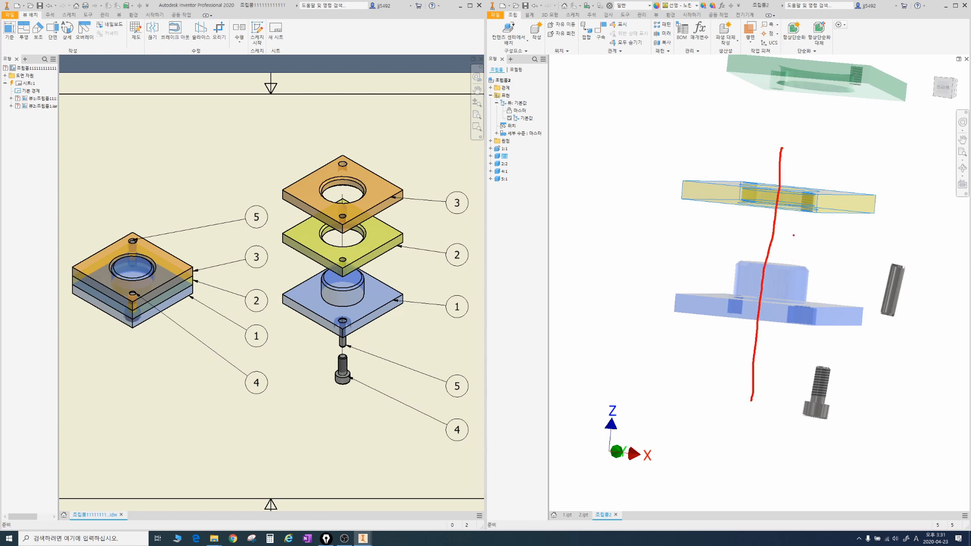
{"action": "left_click_drag", "start_coordinate": [824, 162], "coordinate": [853, 162]}
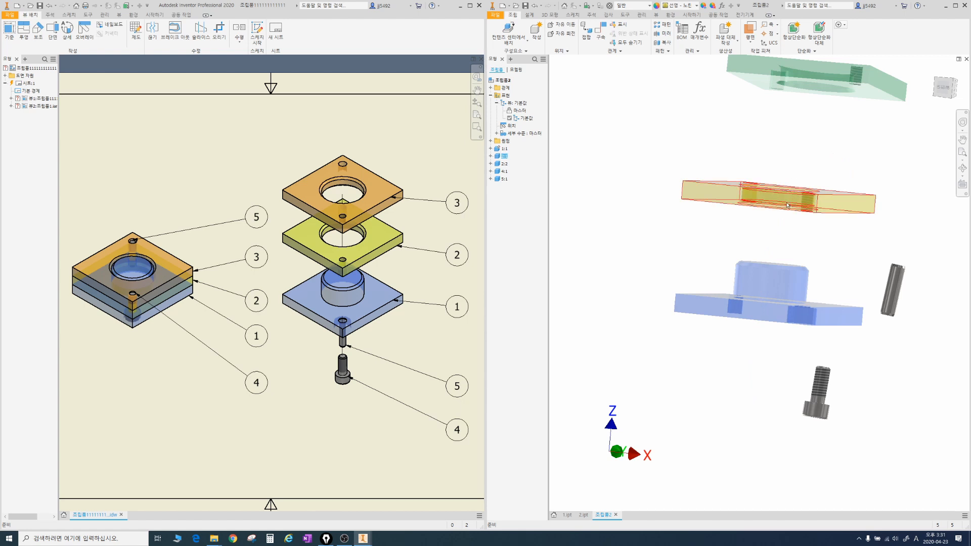
{"action": "mouse_move", "coordinate": [747, 204]}
{"action": "left_mouse_down"}
{"action": "mouse_move", "coordinate": [742, 247]}
{"action": "mouse_move", "coordinate": [758, 213]}
{"action": "mouse_move", "coordinate": [779, 257]}
{"action": "mouse_move", "coordinate": [787, 152]}
{"action": "mouse_move", "coordinate": [784, 202]}
{"action": "mouse_move", "coordinate": [722, 245]}
{"action": "left_mouse_up"}
{"action": "key", "text": "F4"}
{"action": "key", "text": "Escape"}
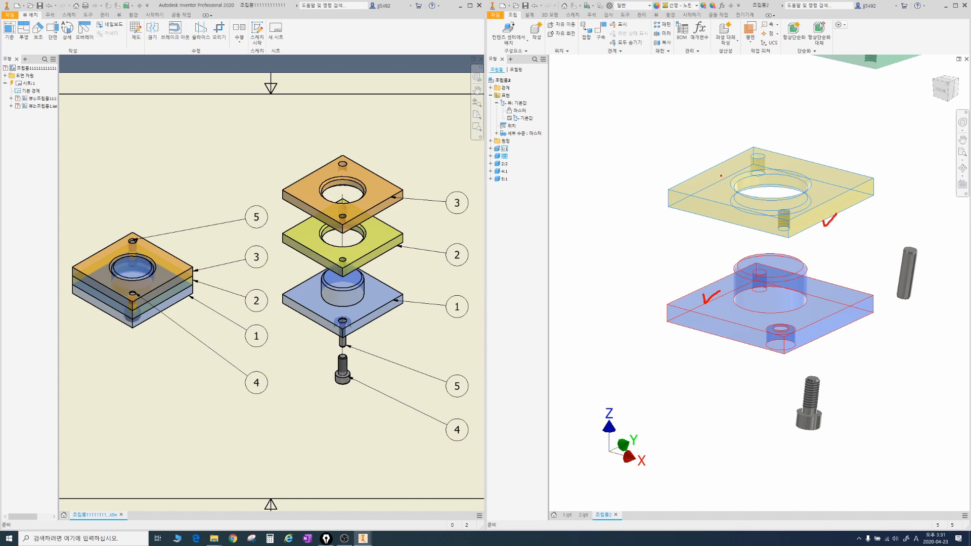
Step: Mate the blue base's upper plate face to the yellow plate's underside with a 0 mm offset
{"action": "key", "text": "c"}
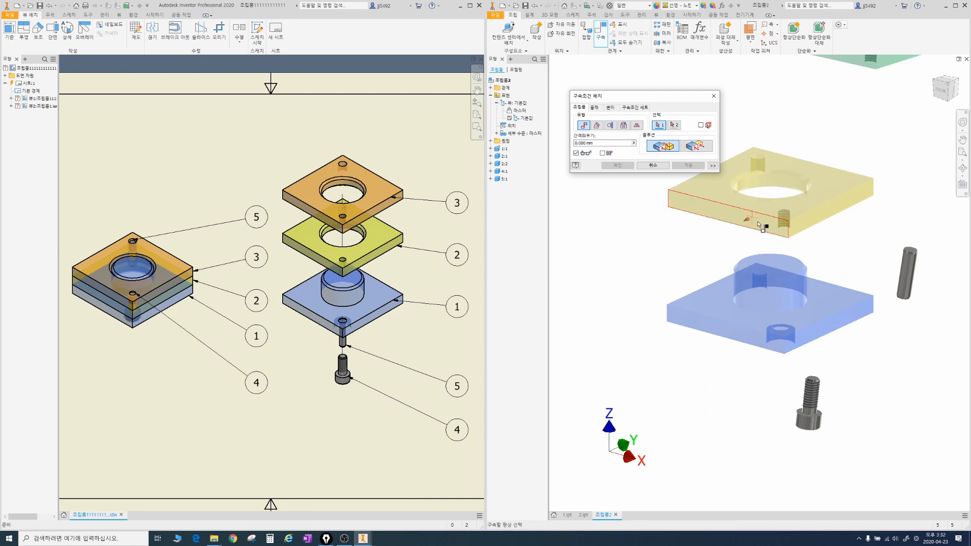
{"action": "scroll", "coordinate": [824, 305], "scroll_direction": "up", "scroll_amount": 3}
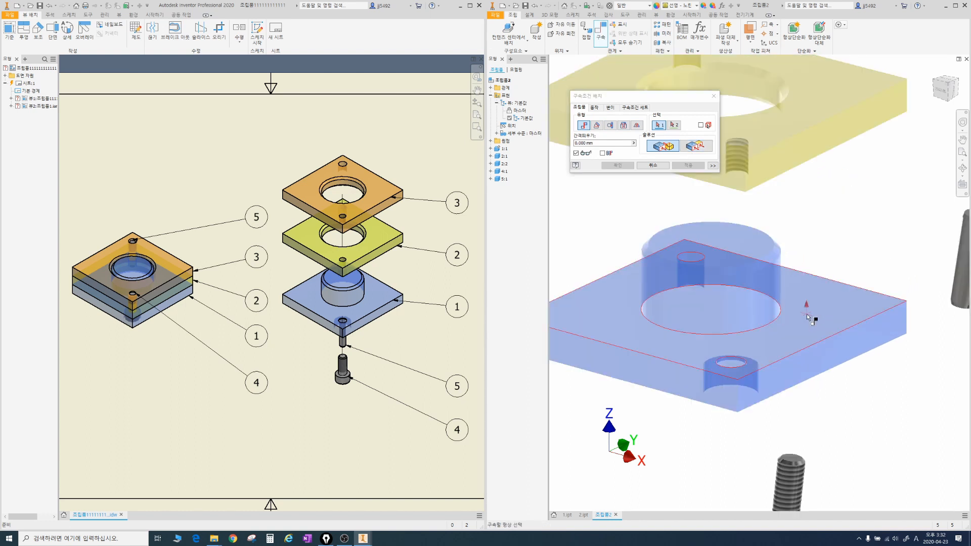
{"action": "left_click", "coordinate": [806, 314]}
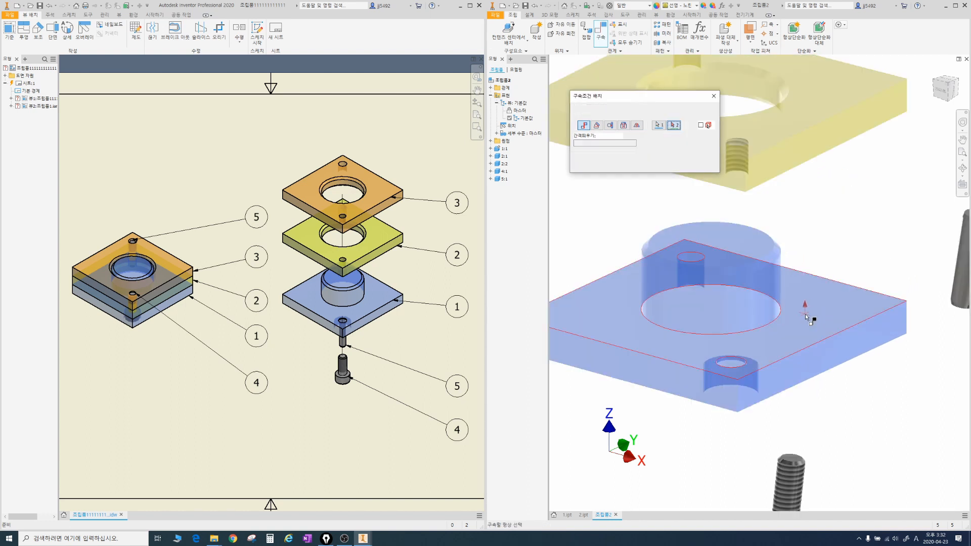
{"action": "middle_click_drag", "start_coordinate": [798, 279], "coordinate": [764, 282], "text": "shift"}
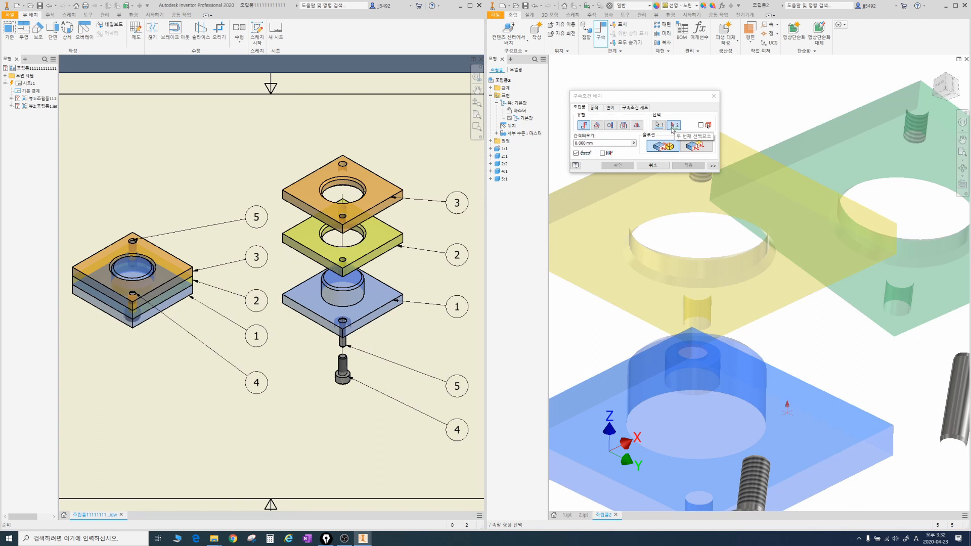
{"action": "left_click", "coordinate": [636, 202]}
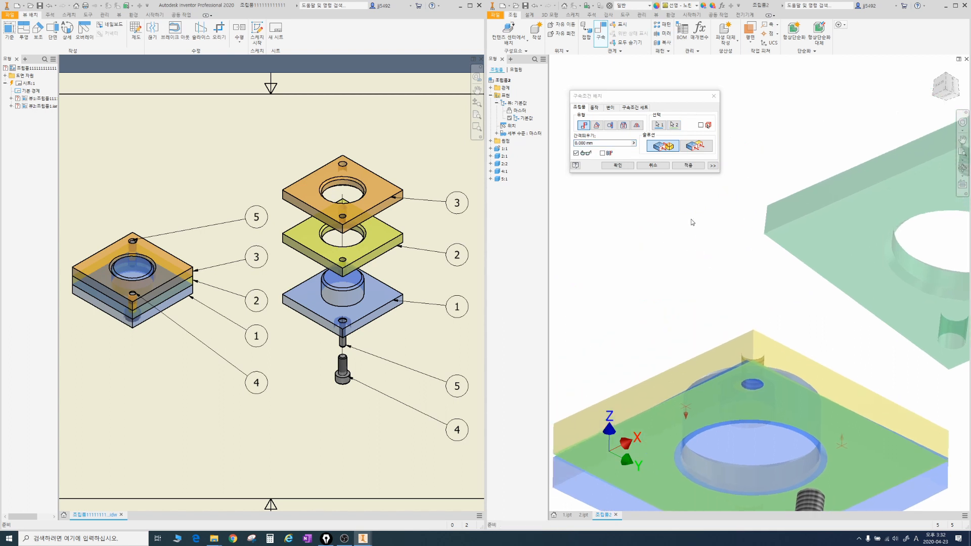
{"action": "left_click", "coordinate": [620, 169]}
Step: Examine the contact plane between the yellow plate and the blue base from the front
{"action": "scroll", "coordinate": [692, 273], "scroll_direction": "down", "scroll_amount": 4}
{"action": "scroll", "coordinate": [698, 282], "scroll_direction": "up", "scroll_amount": 2}
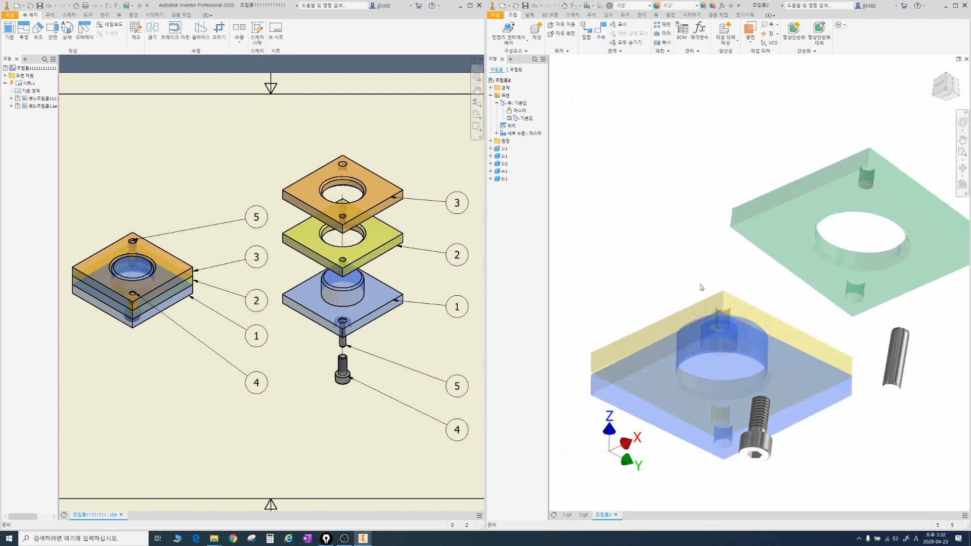
{"action": "middle_click_drag", "start_coordinate": [700, 286], "coordinate": [717, 304], "text": "shift"}
{"action": "left_click", "coordinate": [940, 85]}
{"action": "scroll", "coordinate": [761, 308], "scroll_direction": "up", "scroll_amount": 3}
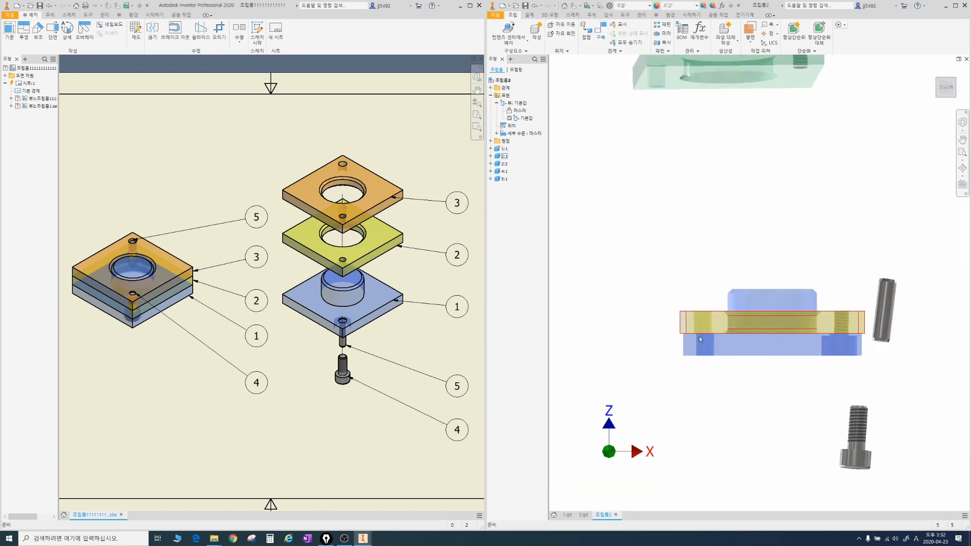
{"action": "left_click_drag", "start_coordinate": [642, 334], "coordinate": [904, 333]}
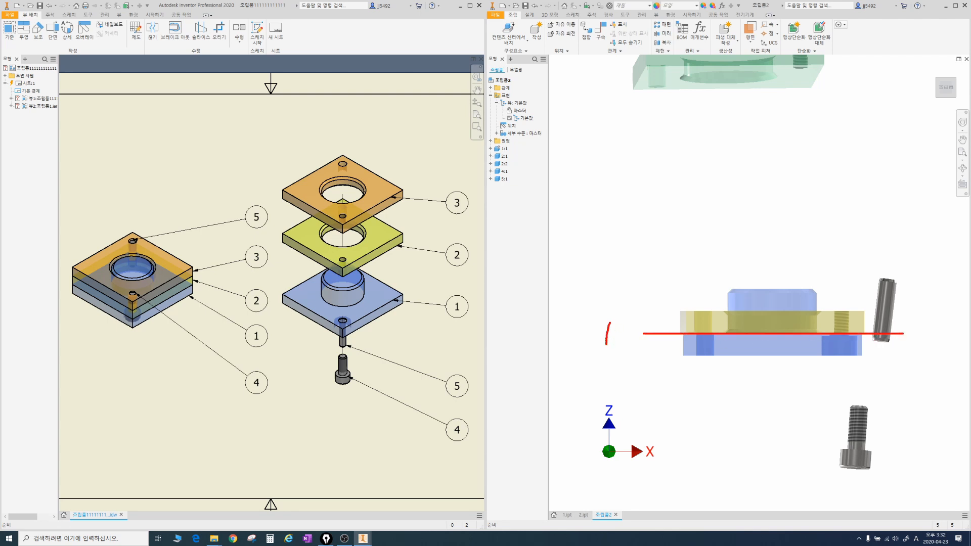
{"action": "left_click_drag", "start_coordinate": [620, 329], "coordinate": [597, 341]}
{"action": "left_click_drag", "start_coordinate": [602, 325], "coordinate": [632, 348]}
{"action": "key", "text": "Escape"}
Step: Rotate the yellow plate about the base's boss to test its remaining freedom of movement
{"action": "left_click", "coordinate": [724, 325]}
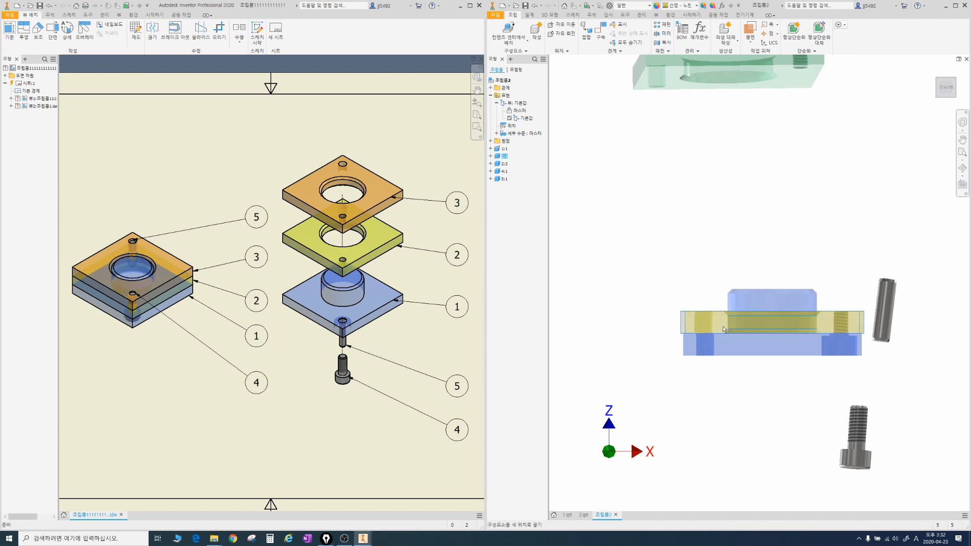
{"action": "left_click_drag", "start_coordinate": [723, 325], "coordinate": [778, 315]}
{"action": "middle_click_drag", "start_coordinate": [754, 270], "coordinate": [753, 283], "text": "shift"}
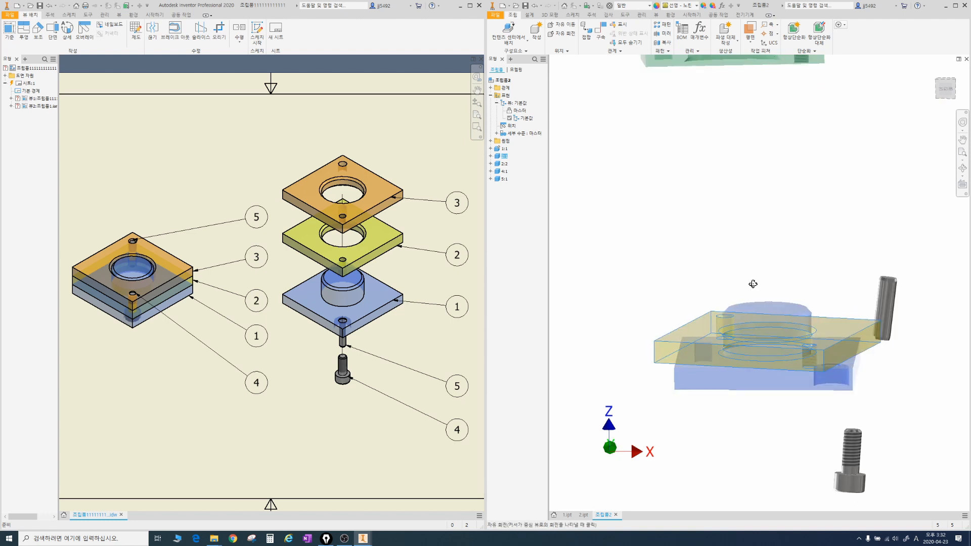
Step: Align the front side faces of the blue base and the yellow plate with a flush constraint at 0 mm offset
{"action": "left_click_drag", "start_coordinate": [768, 340], "coordinate": [751, 357]}
{"action": "middle_click_drag", "start_coordinate": [747, 311], "coordinate": [800, 342], "text": "shift"}
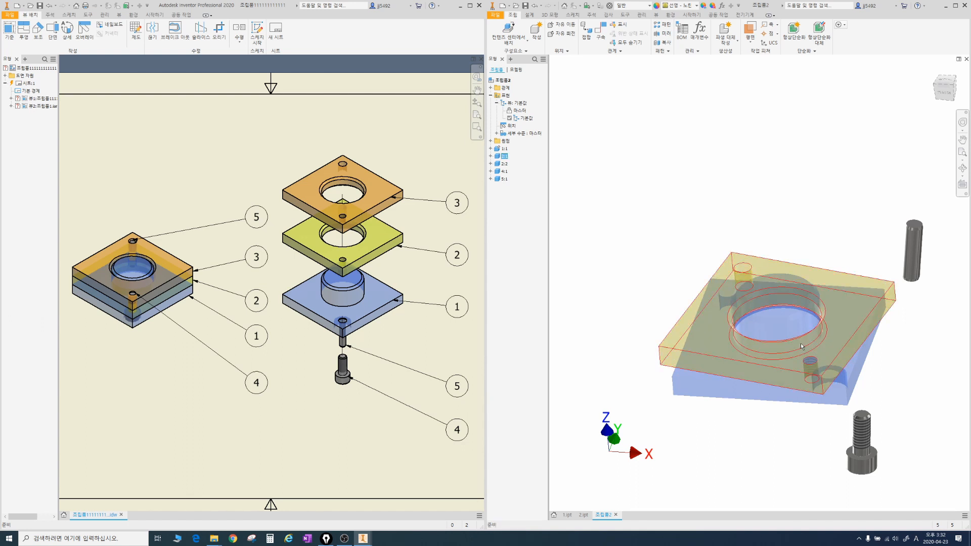
{"action": "left_click", "coordinate": [800, 343]}
{"action": "left_click", "coordinate": [600, 33]}
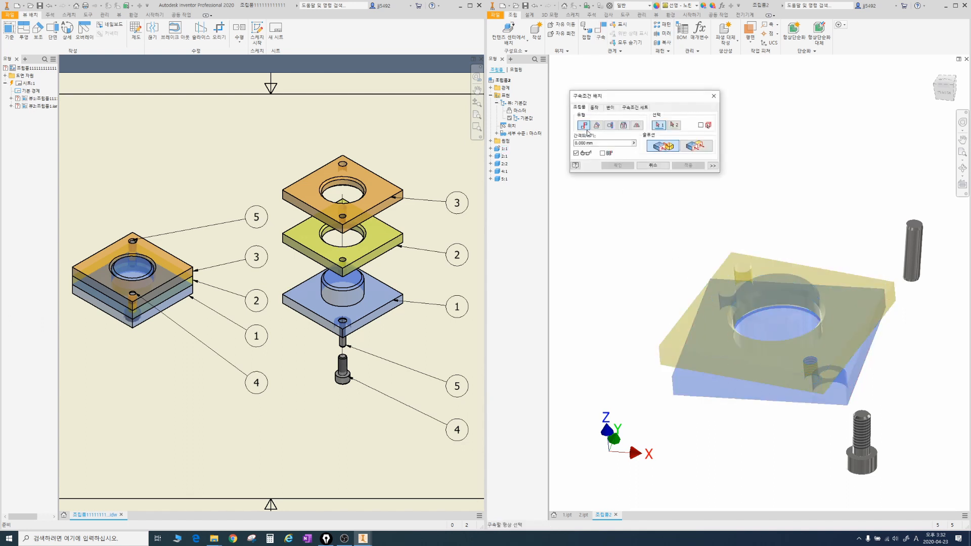
{"action": "scroll", "coordinate": [715, 390], "scroll_direction": "up", "scroll_amount": 3}
{"action": "left_click", "coordinate": [715, 391]}
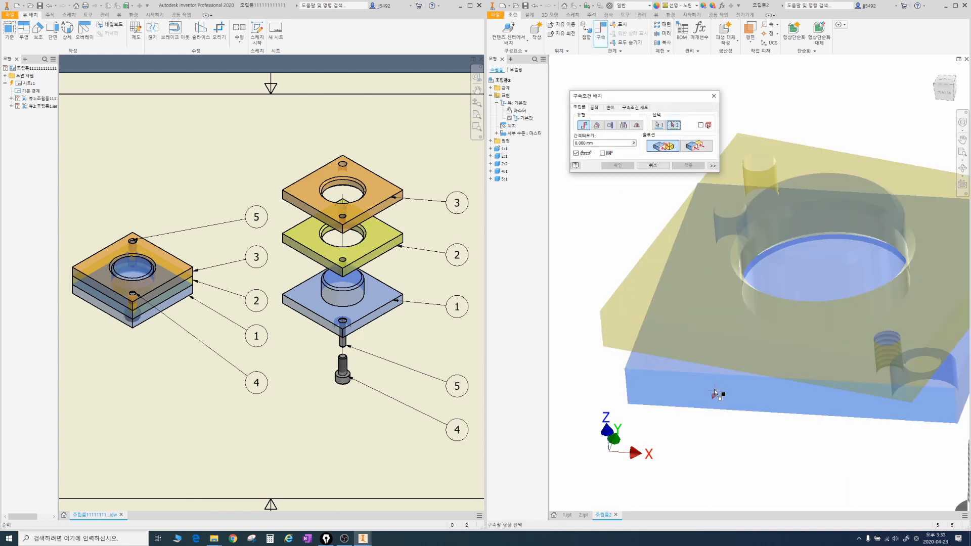
{"action": "left_click", "coordinate": [695, 344]}
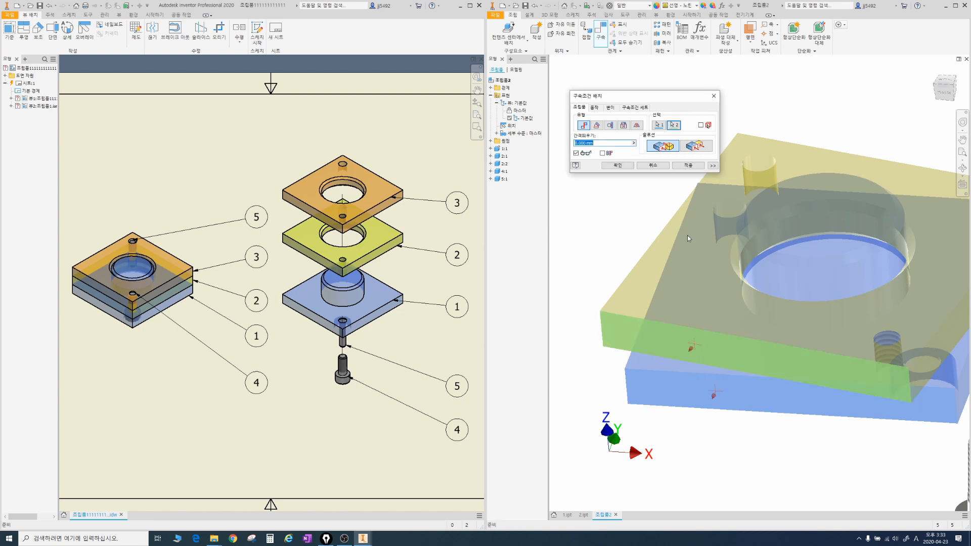
{"action": "left_click", "coordinate": [694, 146]}
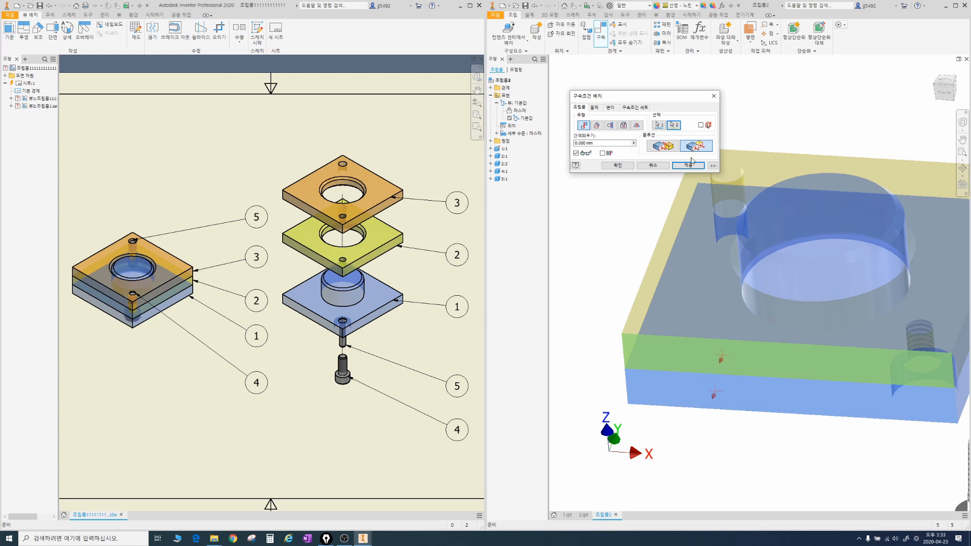
{"action": "left_click", "coordinate": [620, 168]}
Step: Inspect the aligned plates and list the constraints applied to the blue base and the yellow plate
{"action": "scroll", "coordinate": [725, 274], "scroll_direction": "down", "scroll_amount": 3}
{"action": "scroll", "coordinate": [726, 274], "scroll_direction": "up", "scroll_amount": 3}
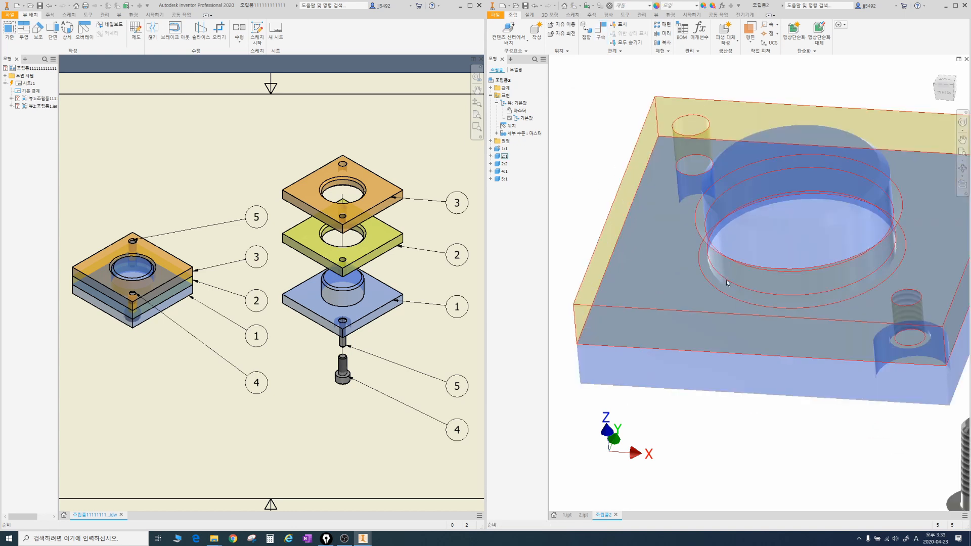
{"action": "scroll", "coordinate": [726, 280], "scroll_direction": "down", "scroll_amount": 2}
{"action": "left_click", "coordinate": [855, 269]}
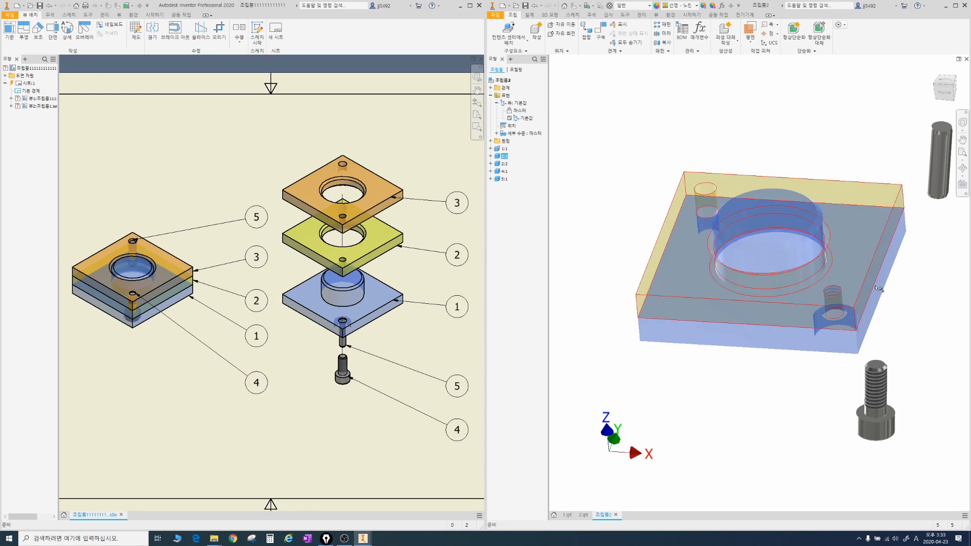
{"action": "middle_click_drag", "start_coordinate": [764, 277], "coordinate": [746, 256], "text": "shift"}
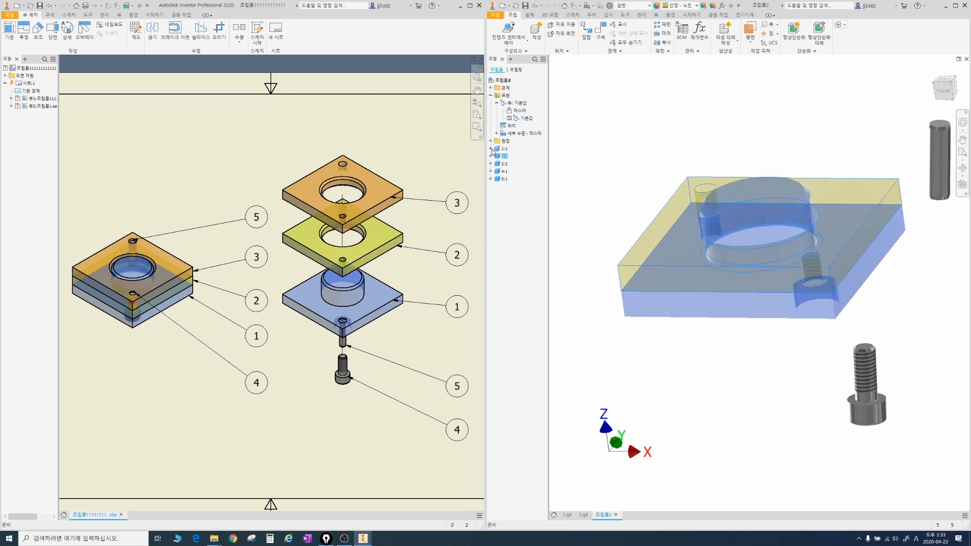
{"action": "left_click", "coordinate": [490, 149]}
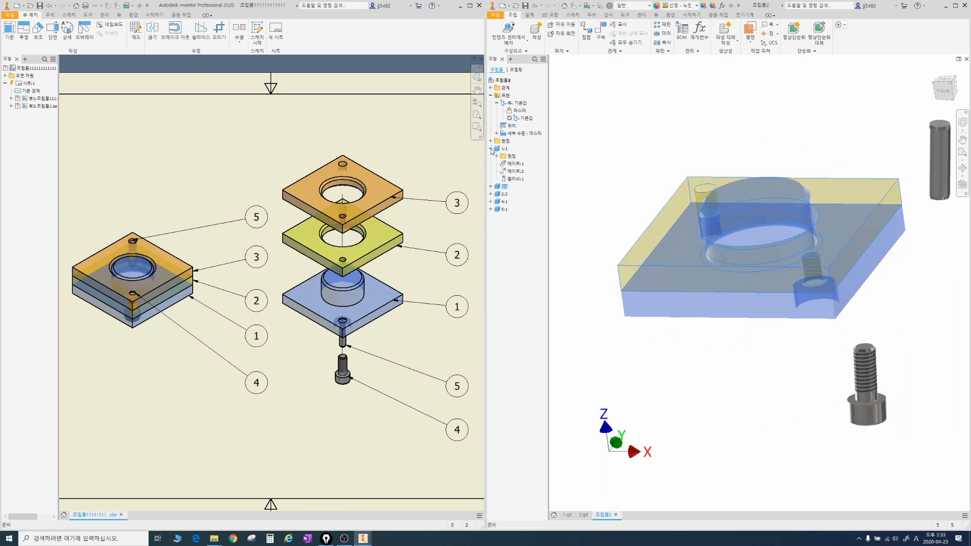
{"action": "left_click", "coordinate": [490, 187]}
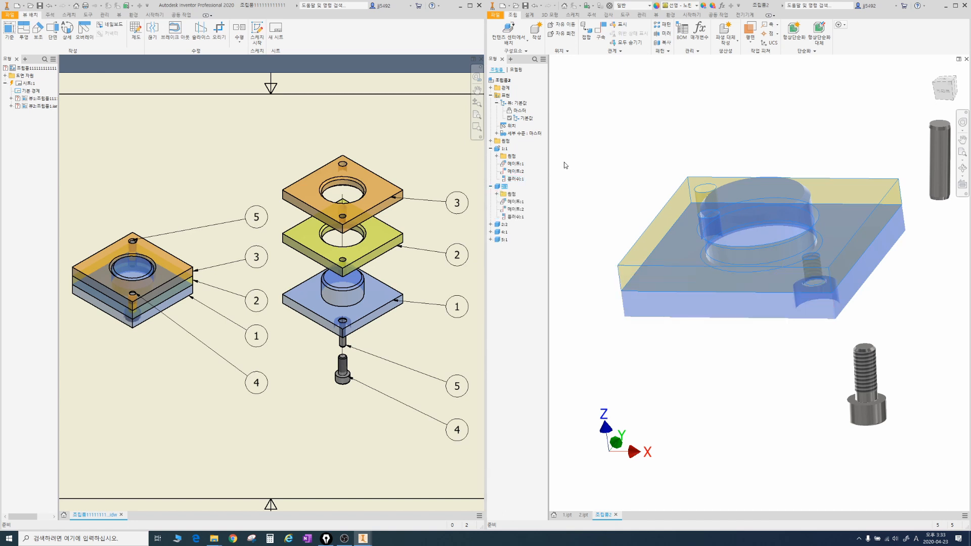
{"action": "left_click_drag", "start_coordinate": [496, 159], "coordinate": [526, 168]}
{"action": "left_click_drag", "start_coordinate": [499, 198], "coordinate": [523, 206]}
{"action": "left_click_drag", "start_coordinate": [745, 112], "coordinate": [753, 403]}
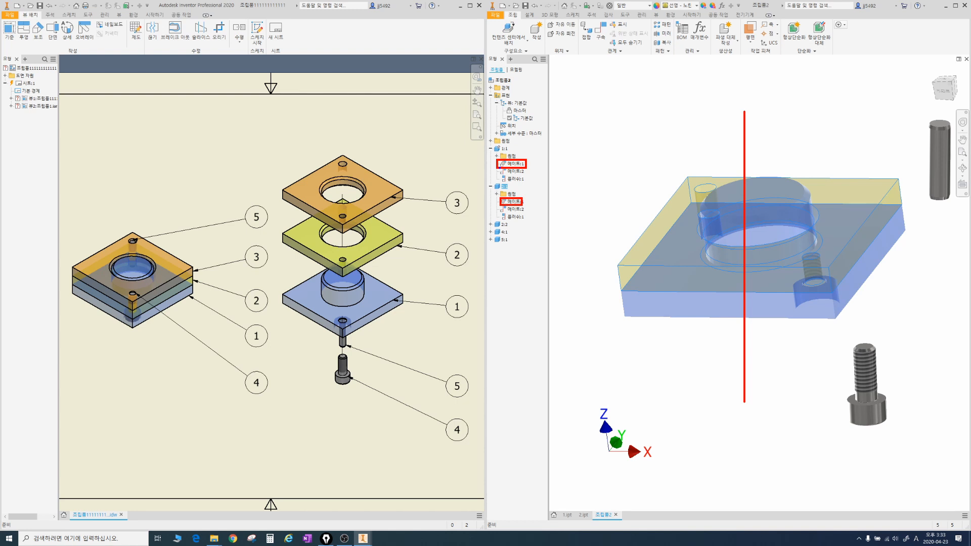
{"action": "left_click_drag", "start_coordinate": [499, 169], "coordinate": [525, 175]}
{"action": "left_click_drag", "start_coordinate": [501, 205], "coordinate": [532, 214]}
{"action": "left_click_drag", "start_coordinate": [603, 293], "coordinate": [897, 293]}
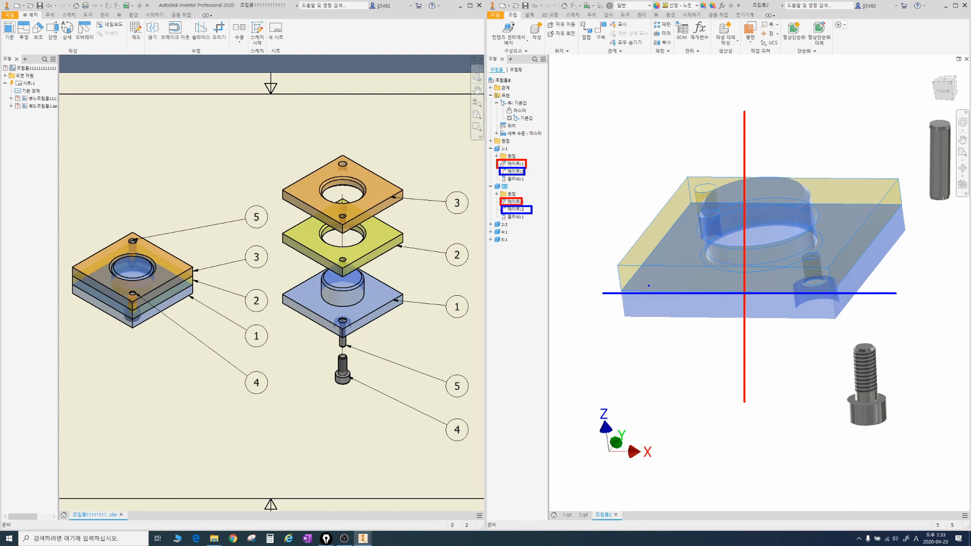
{"action": "mouse_move", "coordinate": [498, 175]}
{"action": "left_mouse_down"}
{"action": "mouse_move", "coordinate": [527, 184]}
{"action": "mouse_move", "coordinate": [516, 221]}
{"action": "mouse_move", "coordinate": [527, 226]}
{"action": "left_mouse_up"}
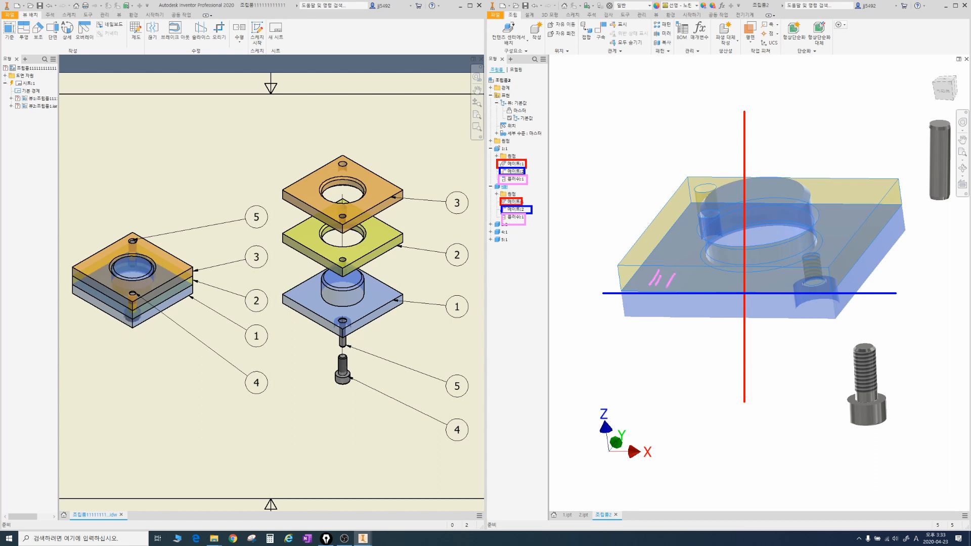
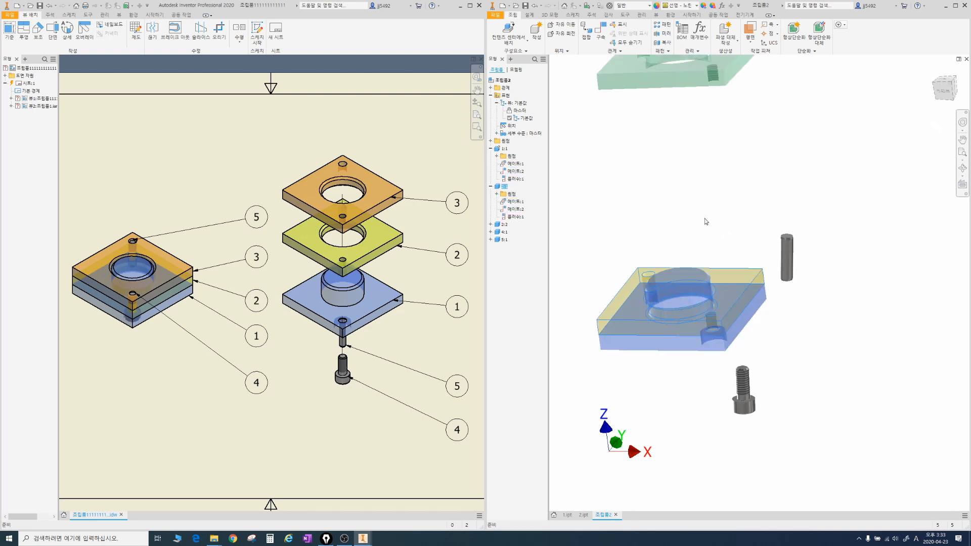
Step: Examine the yellow and green plates and match them to the part numbers in the drawing
{"action": "scroll", "coordinate": [710, 221], "scroll_direction": "down", "scroll_amount": 2}
{"action": "scroll", "coordinate": [711, 222], "scroll_direction": "up", "scroll_amount": 2}
{"action": "scroll", "coordinate": [714, 242], "scroll_direction": "down", "scroll_amount": 2}
{"action": "middle_click_drag", "start_coordinate": [713, 241], "coordinate": [715, 245]}
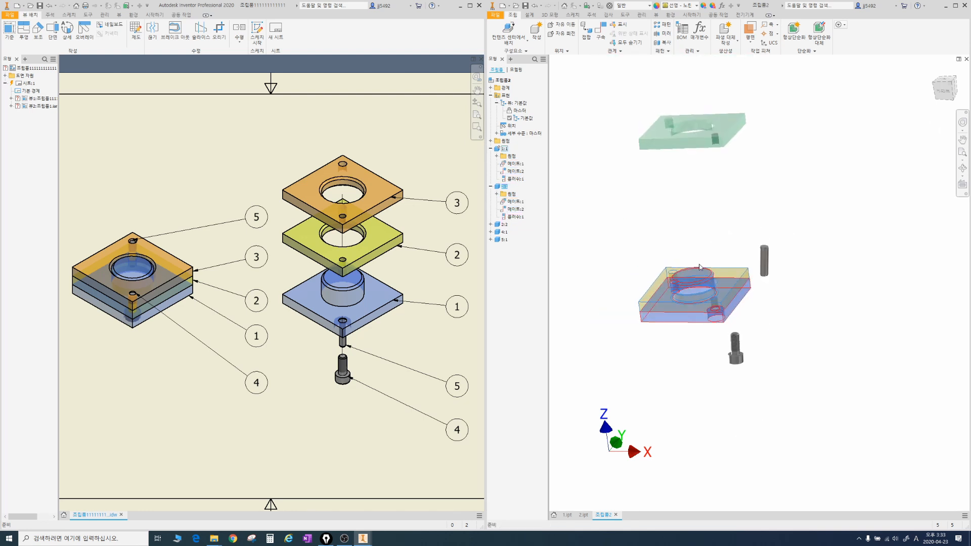
{"action": "left_click_drag", "start_coordinate": [648, 303], "coordinate": [606, 331]}
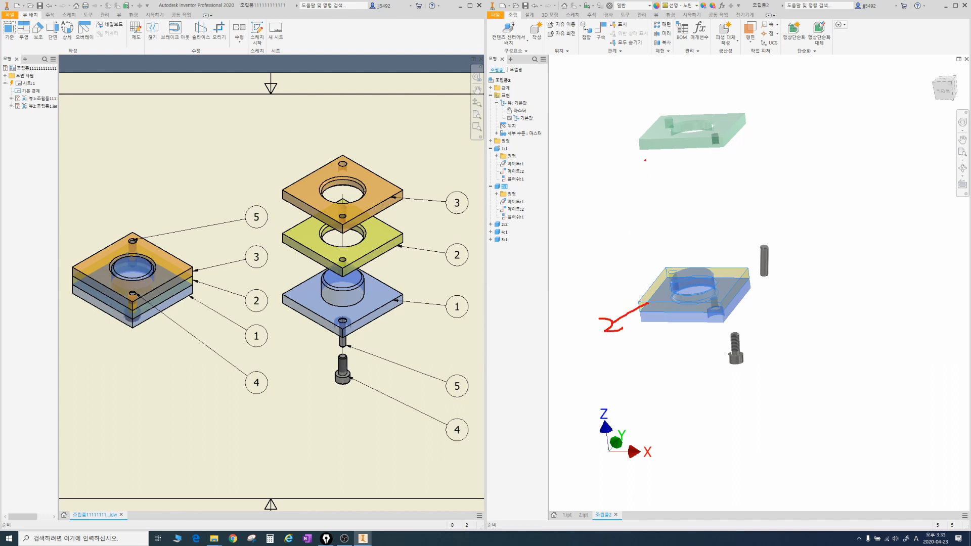
{"action": "left_click_drag", "start_coordinate": [648, 148], "coordinate": [594, 215]}
{"action": "key", "text": "Escape"}
Step: Move the green plate closer above the yellow plate and expand its component entry in the model tree
{"action": "left_click_drag", "start_coordinate": [682, 143], "coordinate": [678, 234]}
{"action": "scroll", "coordinate": [700, 260], "scroll_direction": "down", "scroll_amount": 2}
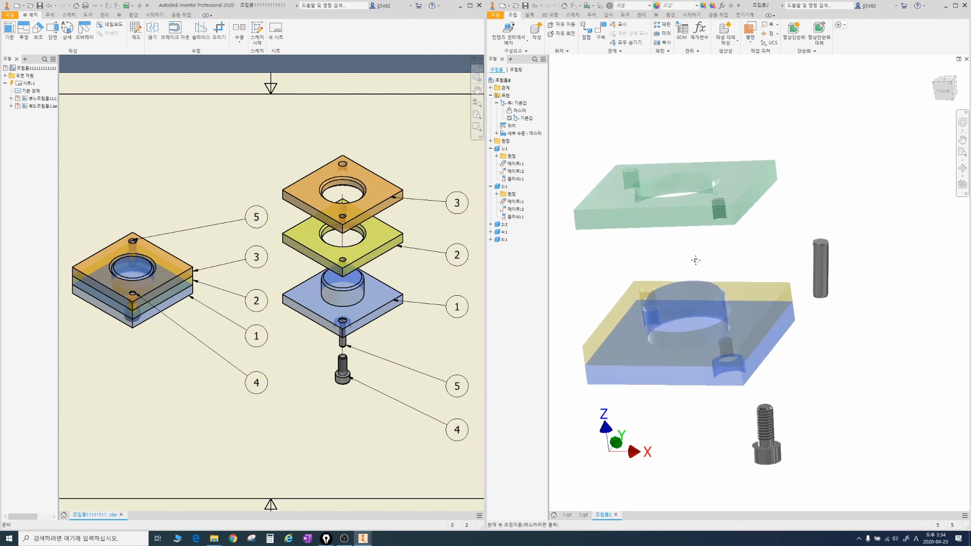
{"action": "left_click", "coordinate": [491, 225]}
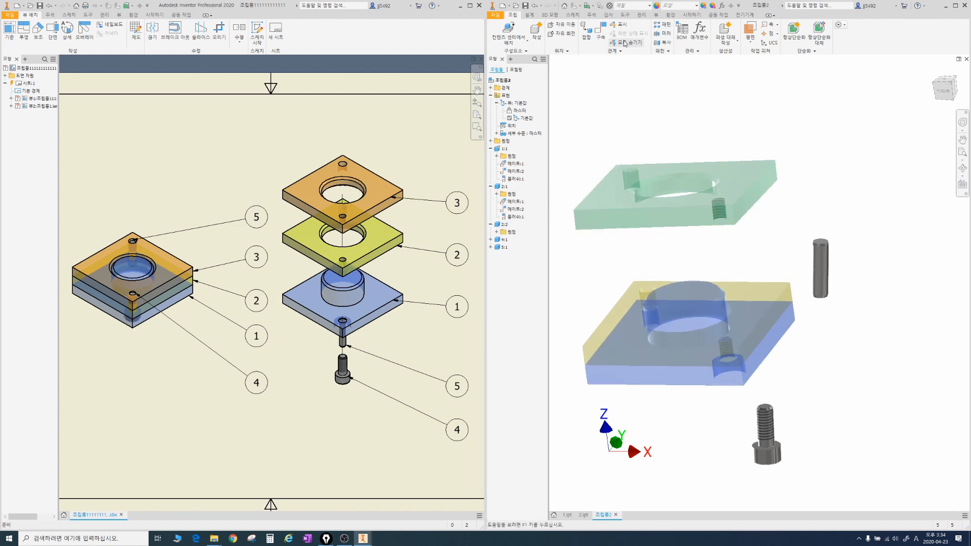
Step: Mate the axis of the green plate's large hole to the blue base's boss axis at 0 mm offset
{"action": "left_click", "coordinate": [602, 30]}
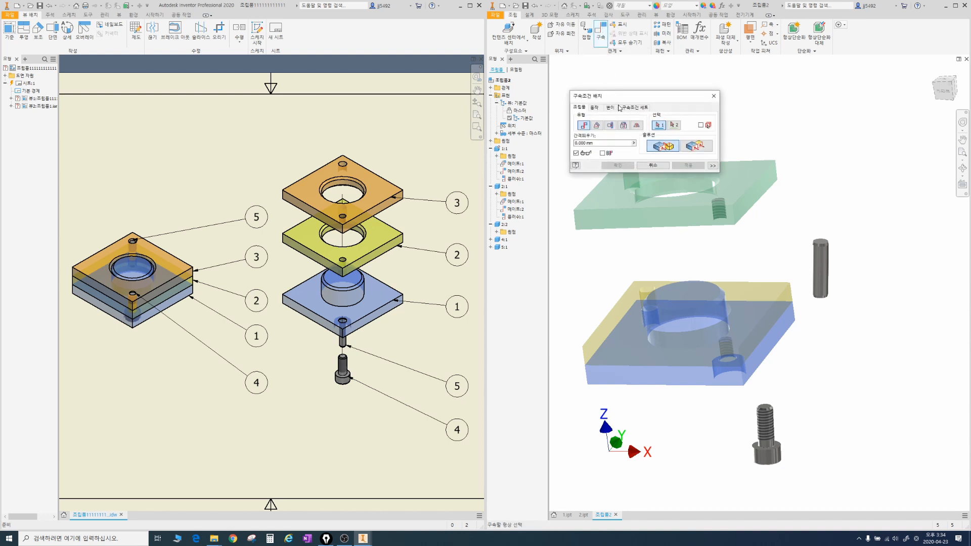
{"action": "middle_click_drag", "start_coordinate": [694, 282], "coordinate": [748, 302]}
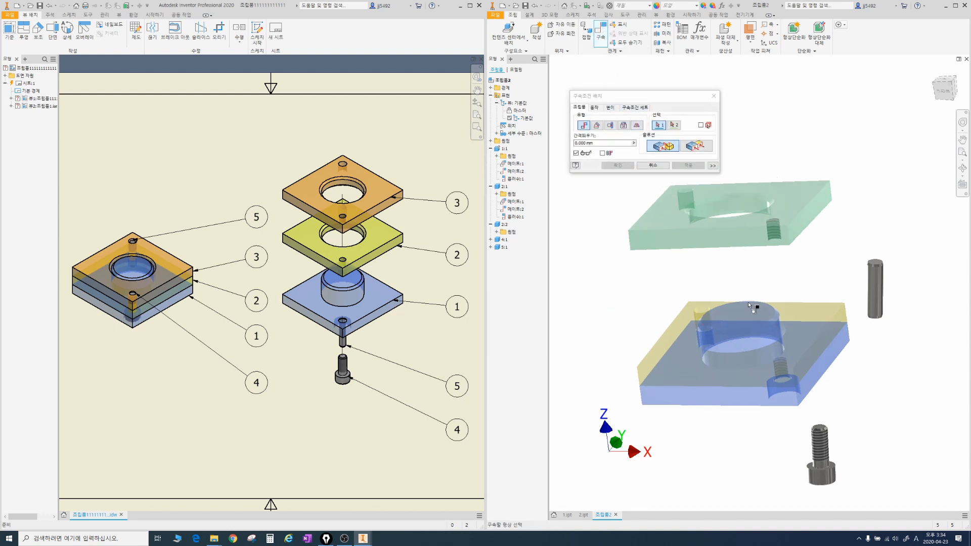
{"action": "left_click", "coordinate": [741, 346]}
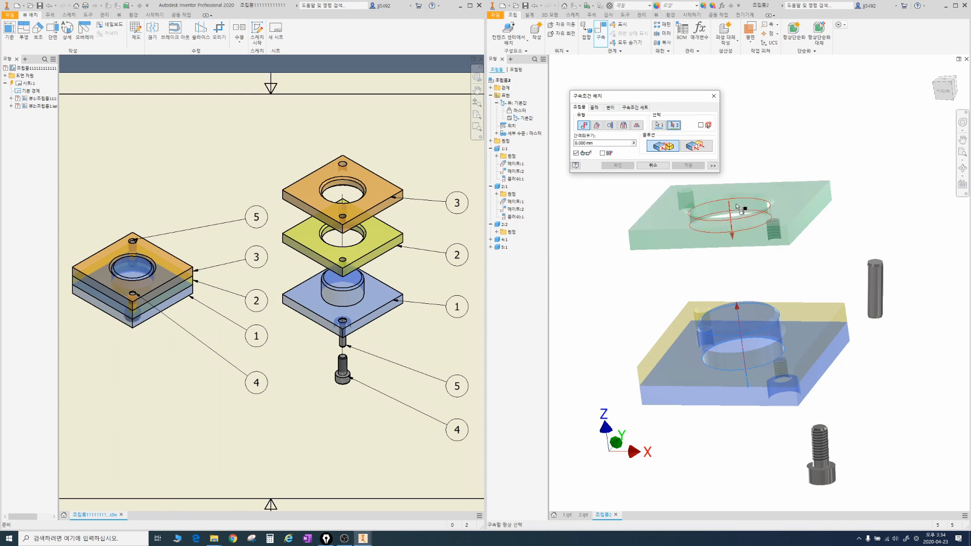
{"action": "left_click", "coordinate": [736, 205]}
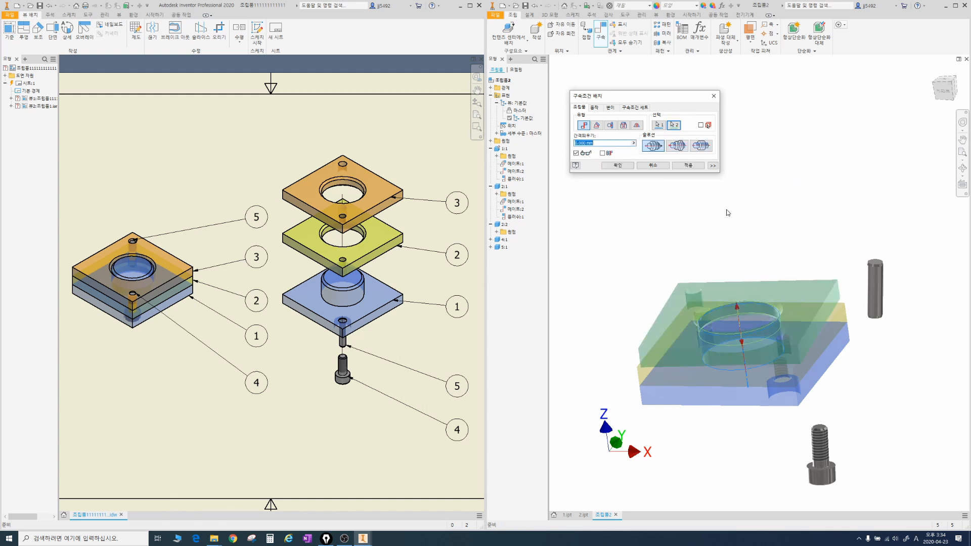
{"action": "left_click", "coordinate": [630, 167]}
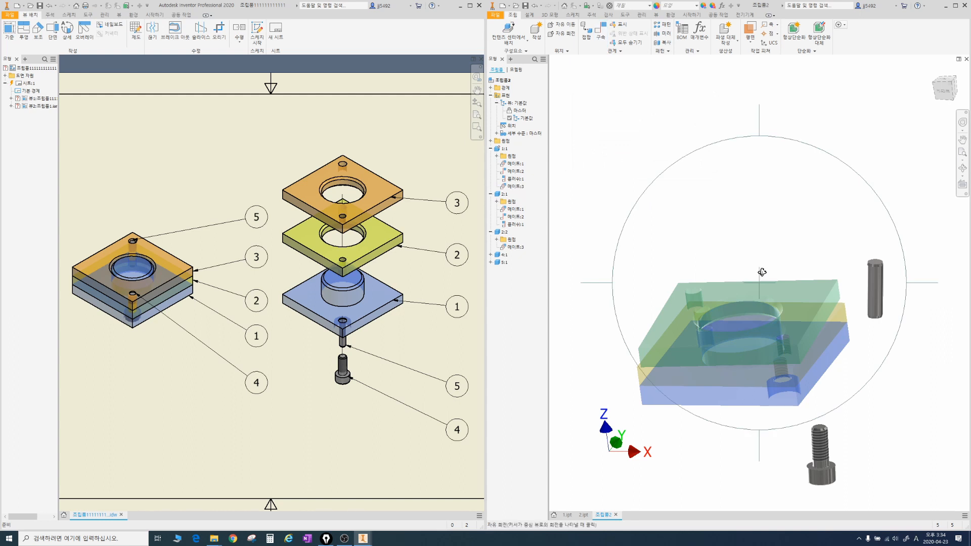
Step: Slide the green plate up along the boss axis and rotate it to test its remaining freedom of movement
{"action": "mouse_move", "coordinate": [759, 275]}
{"action": "middle_mouse_down", "text": "shift"}
{"action": "mouse_move", "coordinate": [769, 228]}
{"action": "mouse_move", "coordinate": [763, 273]}
{"action": "middle_mouse_up", "text": "shift"}
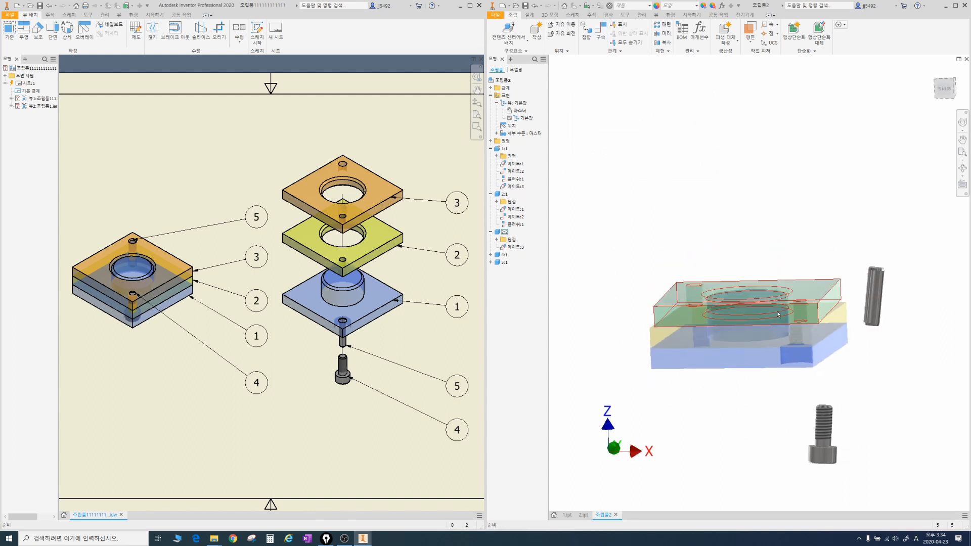
{"action": "left_click_drag", "start_coordinate": [777, 306], "coordinate": [777, 202]}
{"action": "mouse_move", "coordinate": [739, 144]}
{"action": "left_mouse_down"}
{"action": "mouse_move", "coordinate": [750, 254]}
{"action": "mouse_move", "coordinate": [749, 419]}
{"action": "mouse_move", "coordinate": [739, 419]}
{"action": "left_mouse_up"}
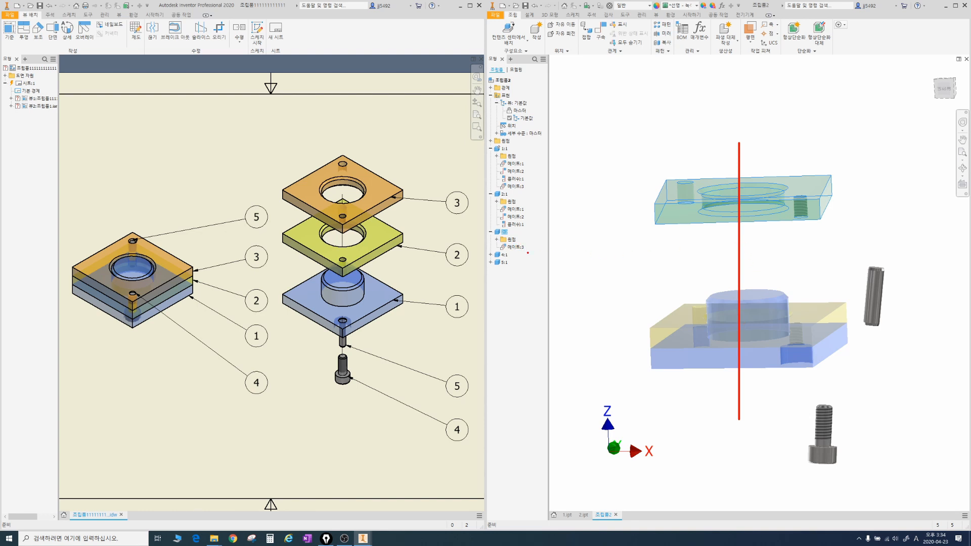
{"action": "key", "text": "Escape"}
{"action": "middle_click_drag", "start_coordinate": [794, 203], "coordinate": [758, 200], "text": "shift"}
Step: Mate the green plate's underside to the yellow plate's upper face at 0 mm offset
{"action": "left_click", "coordinate": [600, 32]}
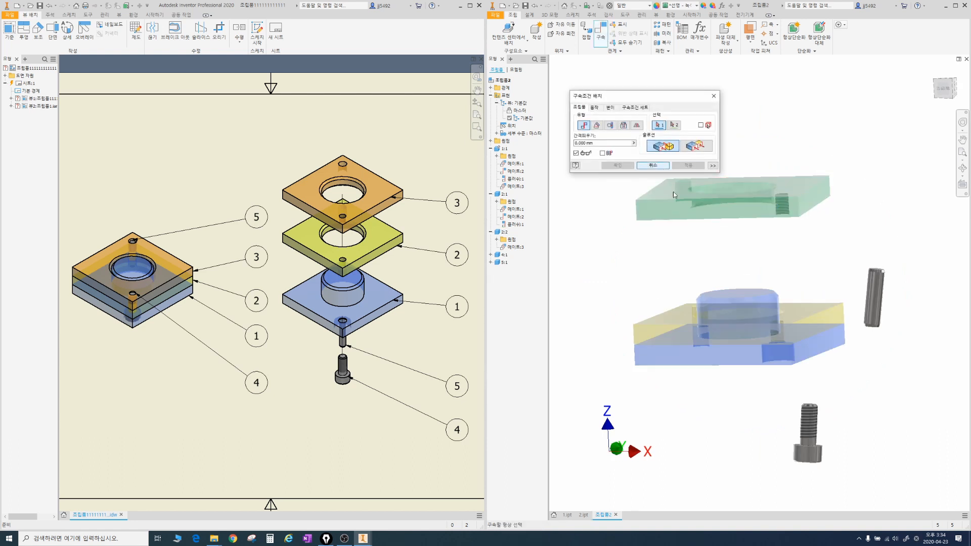
{"action": "middle_click_drag", "start_coordinate": [754, 286], "coordinate": [783, 293], "text": "shift"}
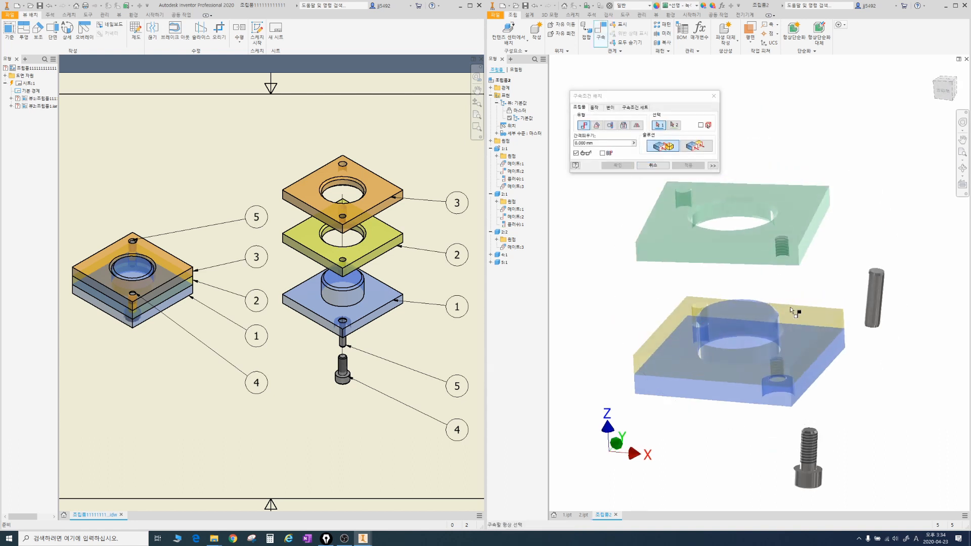
{"action": "left_click", "coordinate": [798, 331]}
{"action": "middle_click_drag", "start_coordinate": [794, 328], "coordinate": [757, 147], "text": "shift"}
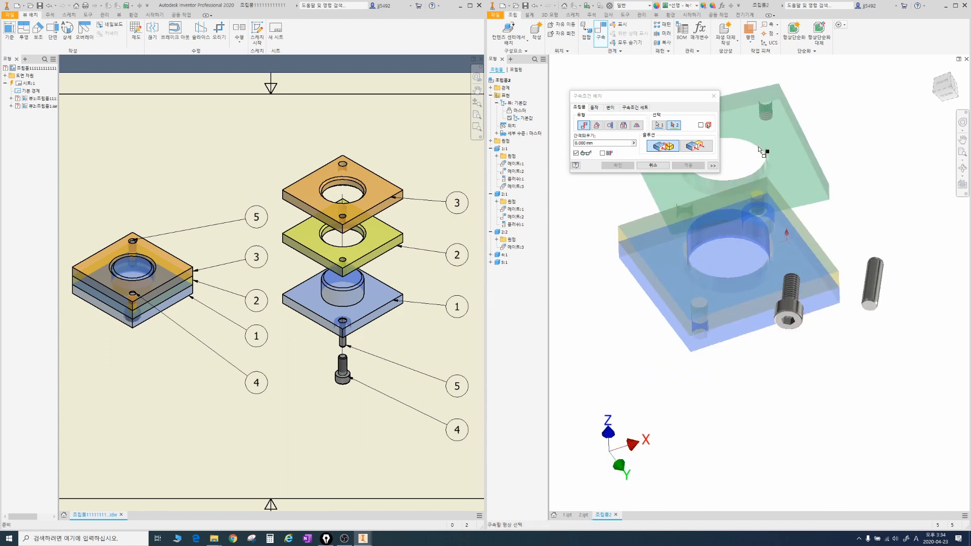
{"action": "left_click", "coordinate": [767, 136]}
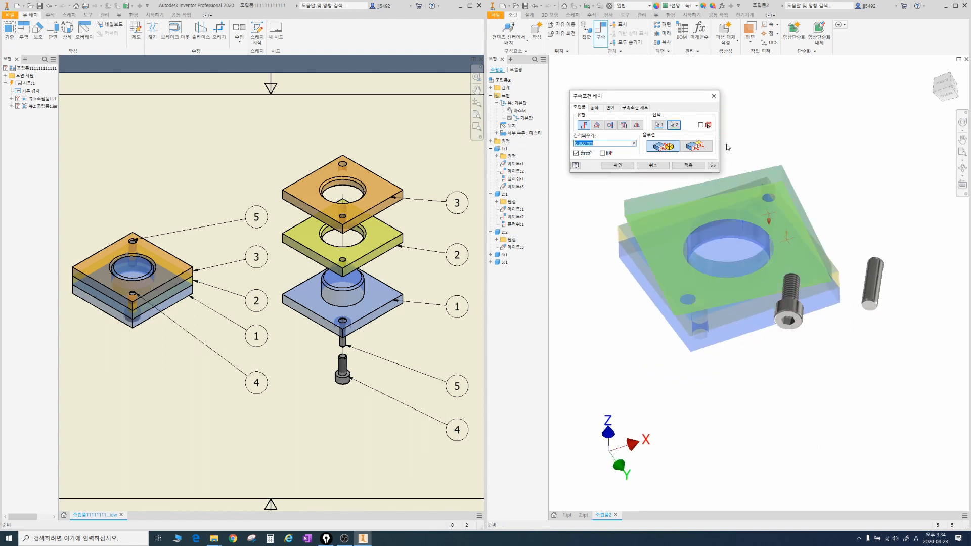
{"action": "left_click", "coordinate": [617, 165]}
Step: Test the green plate's rotation and align its front side face with the yellow plate's using a flush constraint at 0 mm offset
{"action": "middle_click_drag", "start_coordinate": [669, 182], "coordinate": [716, 207], "text": "shift"}
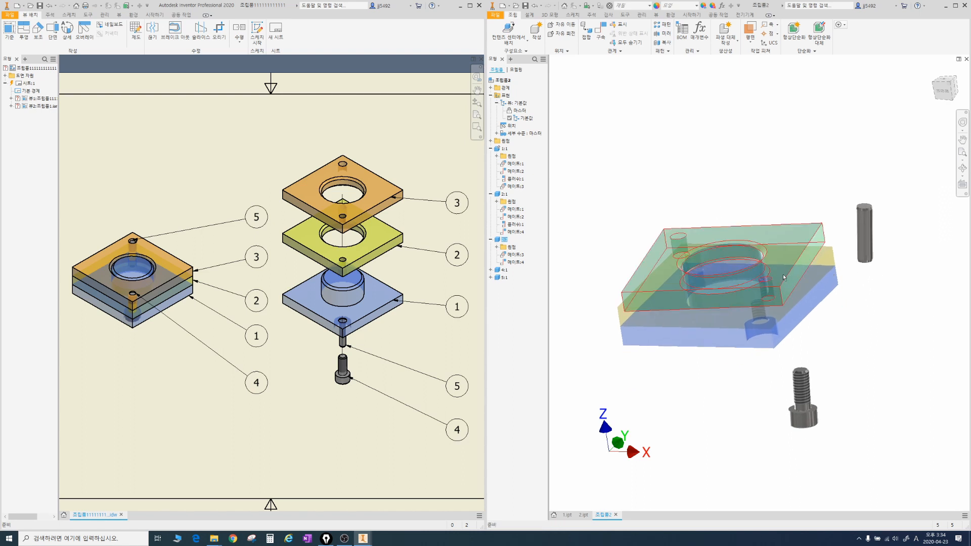
{"action": "left_click_drag", "start_coordinate": [782, 274], "coordinate": [754, 258]}
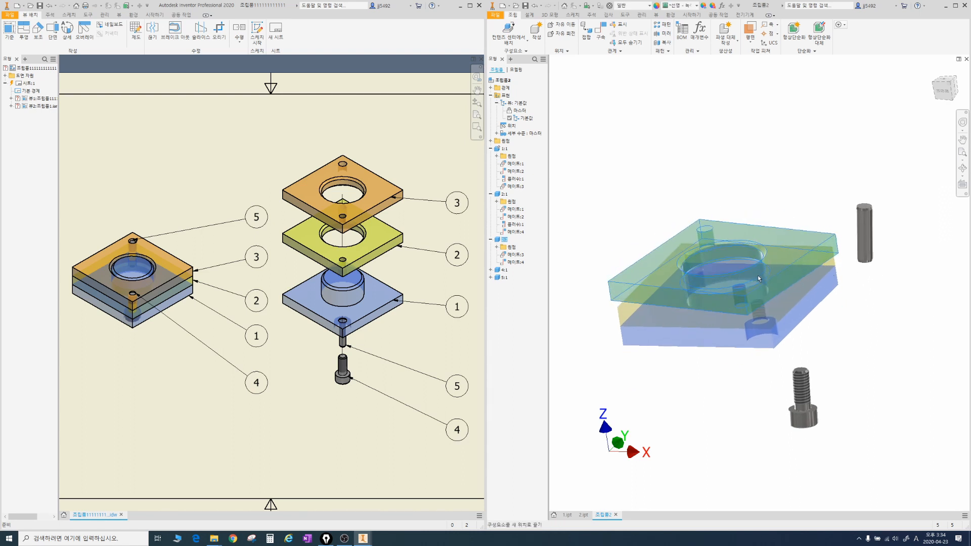
{"action": "left_click", "coordinate": [600, 34]}
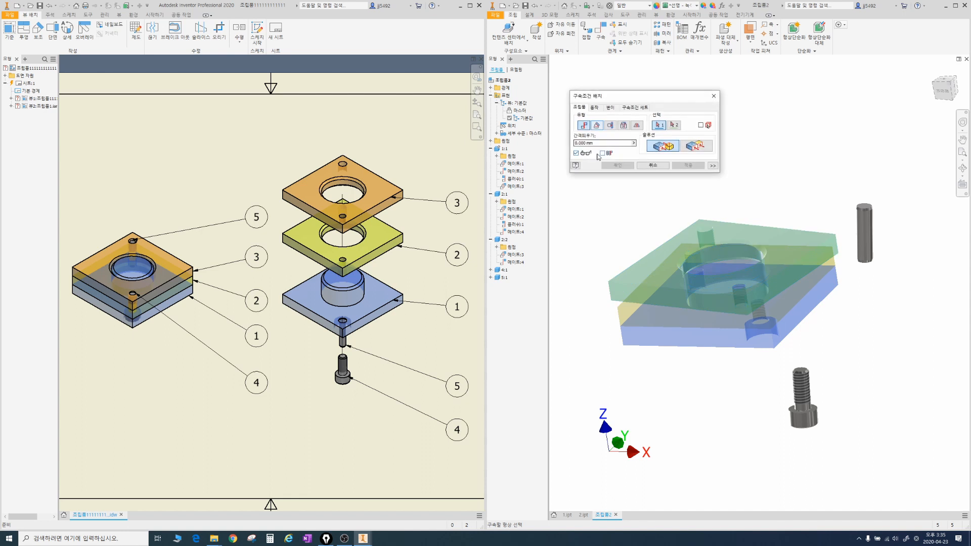
{"action": "left_click", "coordinate": [664, 319]}
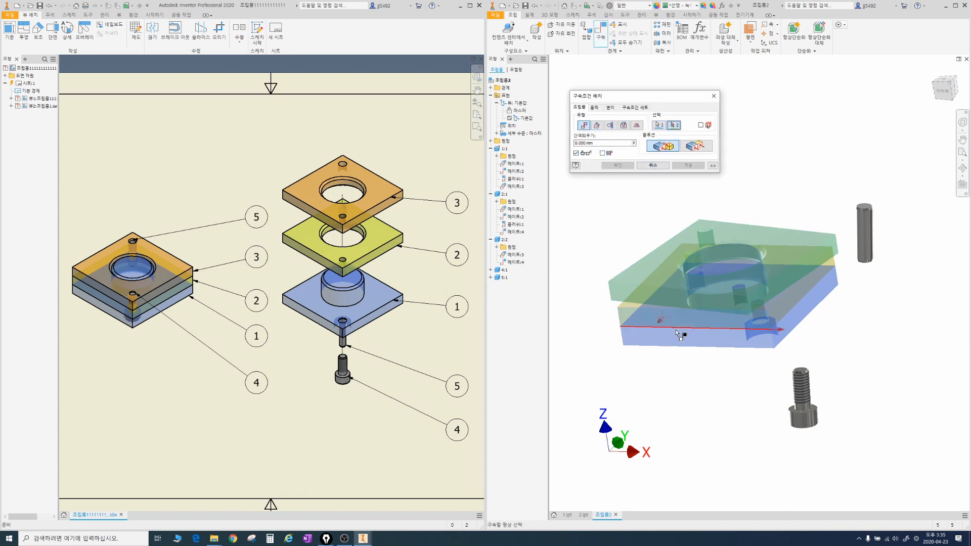
{"action": "left_click", "coordinate": [645, 294]}
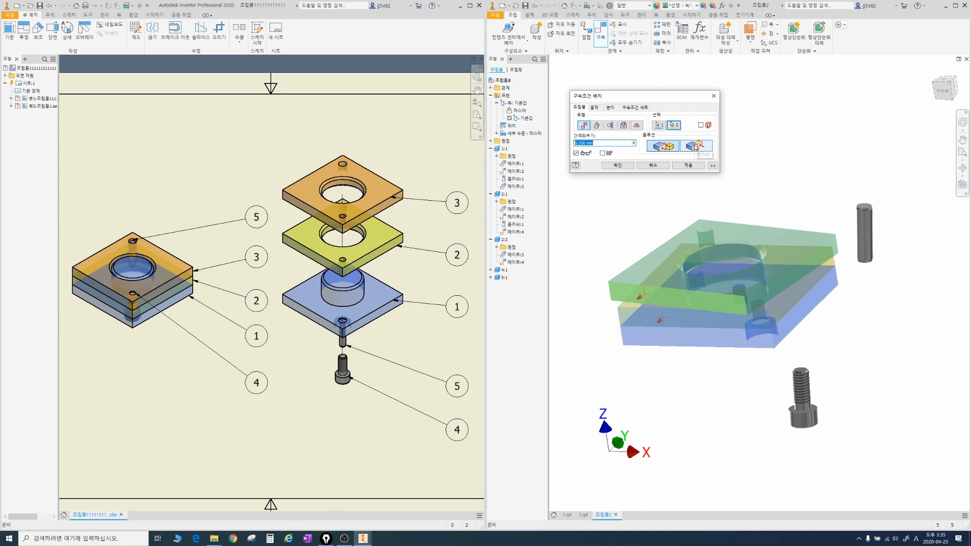
{"action": "left_click", "coordinate": [617, 165]}
Step: Inspect the three stacked plates and review the constraints listed for the green plate
{"action": "key", "text": "F4"}
{"action": "mouse_move", "coordinate": [755, 256]}
{"action": "left_mouse_down"}
{"action": "mouse_move", "coordinate": [814, 229]}
{"action": "mouse_move", "coordinate": [787, 201]}
{"action": "mouse_move", "coordinate": [747, 219]}
{"action": "mouse_move", "coordinate": [770, 254]}
{"action": "mouse_move", "coordinate": [754, 251]}
{"action": "left_mouse_up"}
{"action": "left_click_drag", "start_coordinate": [530, 283], "coordinate": [499, 260]}
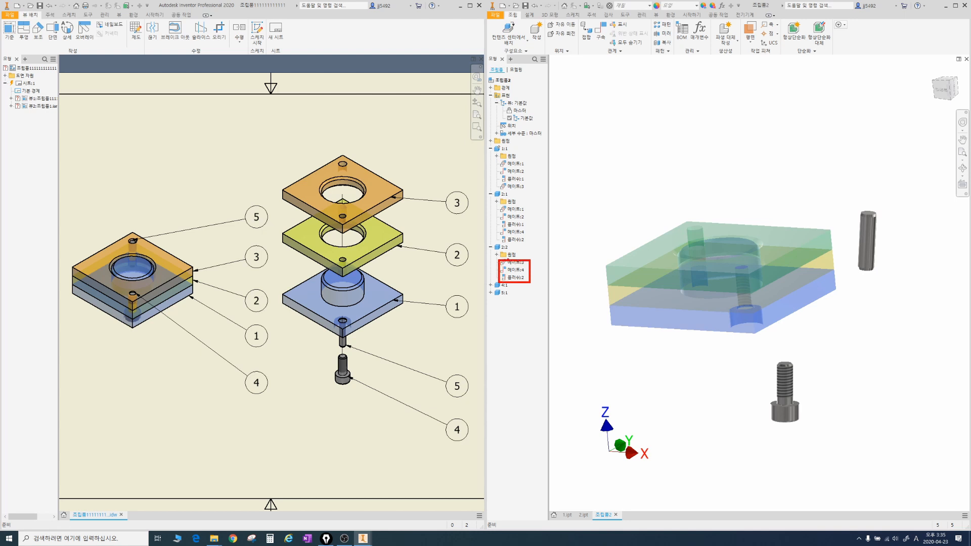
{"action": "key", "text": "Escape"}
Step: Mate the M4 screw's axis to the axis of the blue base's counterbored hole at 0 mm offset
{"action": "mouse_move", "coordinate": [783, 326]}
{"action": "middle_mouse_down", "text": "shift"}
{"action": "mouse_move", "coordinate": [791, 301]}
{"action": "mouse_move", "coordinate": [789, 341]}
{"action": "middle_mouse_up", "text": "shift"}
{"action": "left_click_drag", "start_coordinate": [788, 340], "coordinate": [759, 252]}
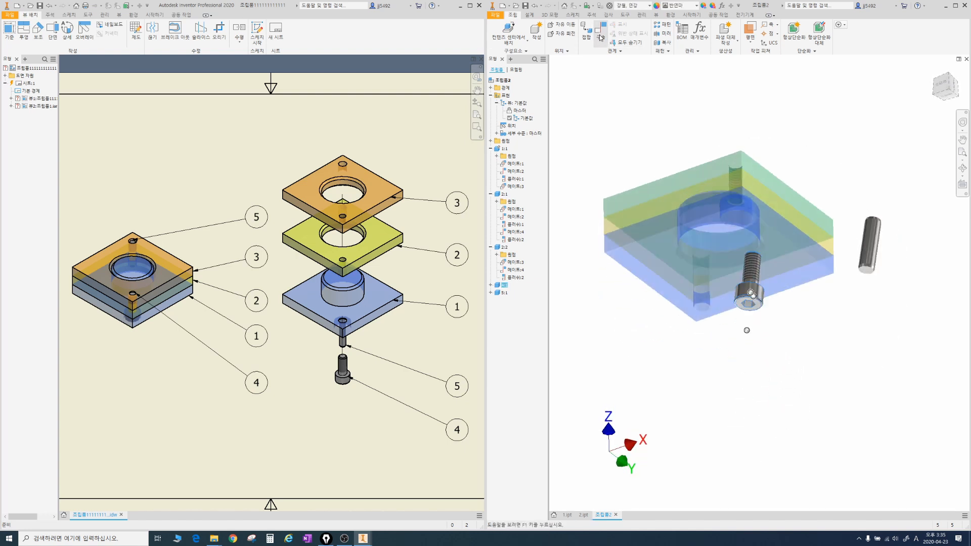
{"action": "left_click", "coordinate": [600, 37]}
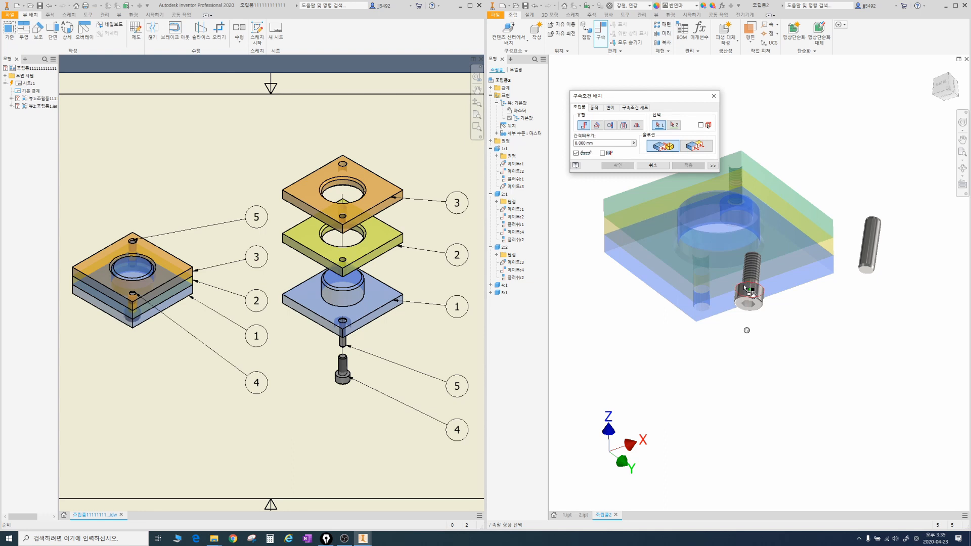
{"action": "left_click", "coordinate": [745, 289]}
{"action": "left_click", "coordinate": [750, 229]}
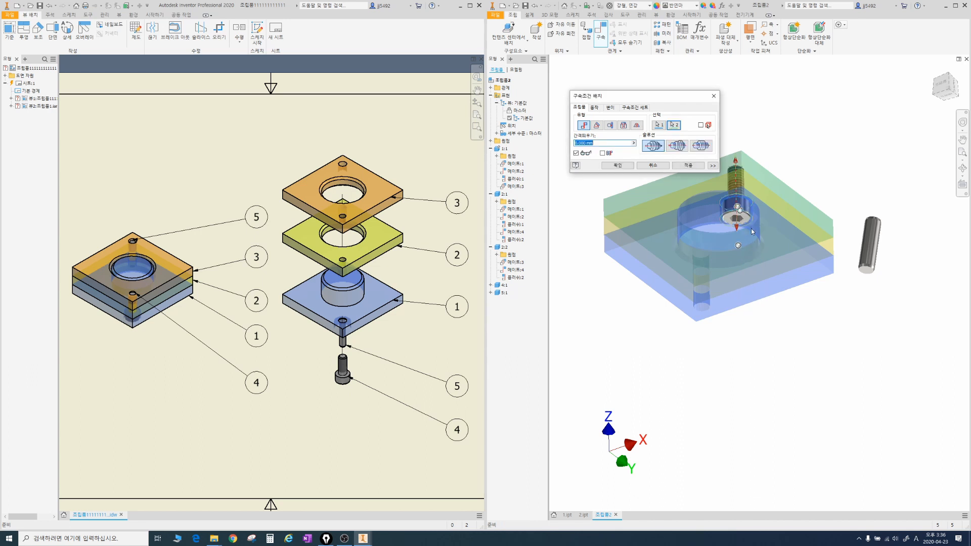
{"action": "left_click", "coordinate": [618, 166]}
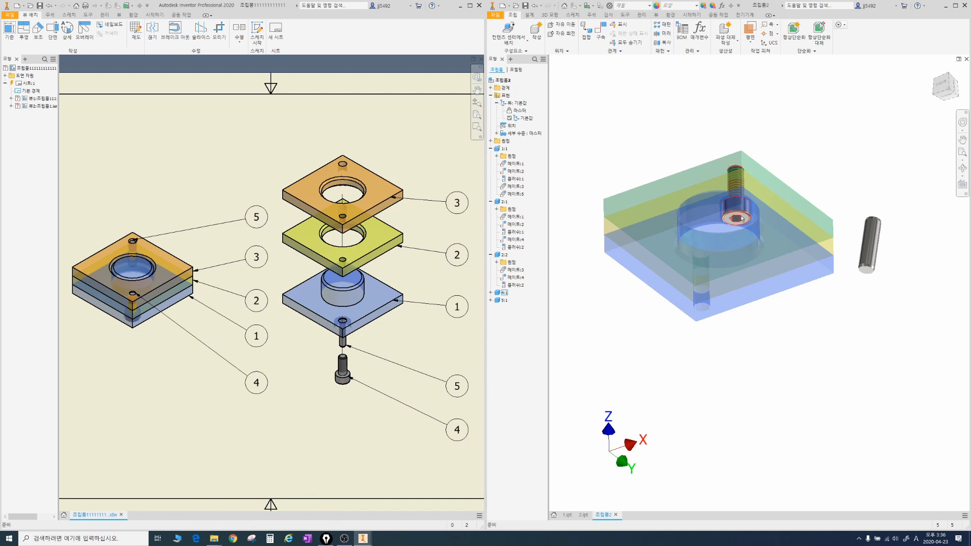
Step: Slide the M4 screw out of the counterbored hole along its axis and list its constraints
{"action": "left_click_drag", "start_coordinate": [742, 219], "coordinate": [742, 276]}
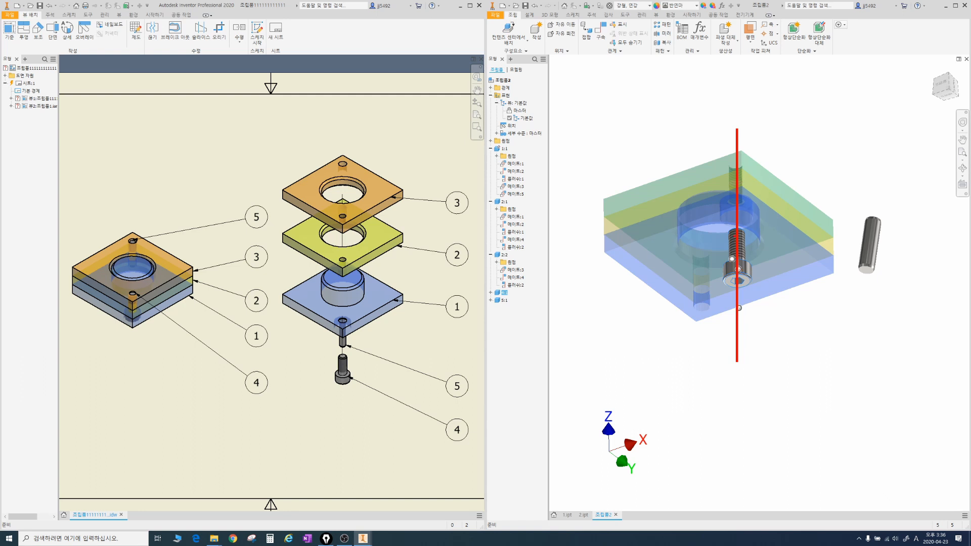
{"action": "left_click", "coordinate": [491, 293]}
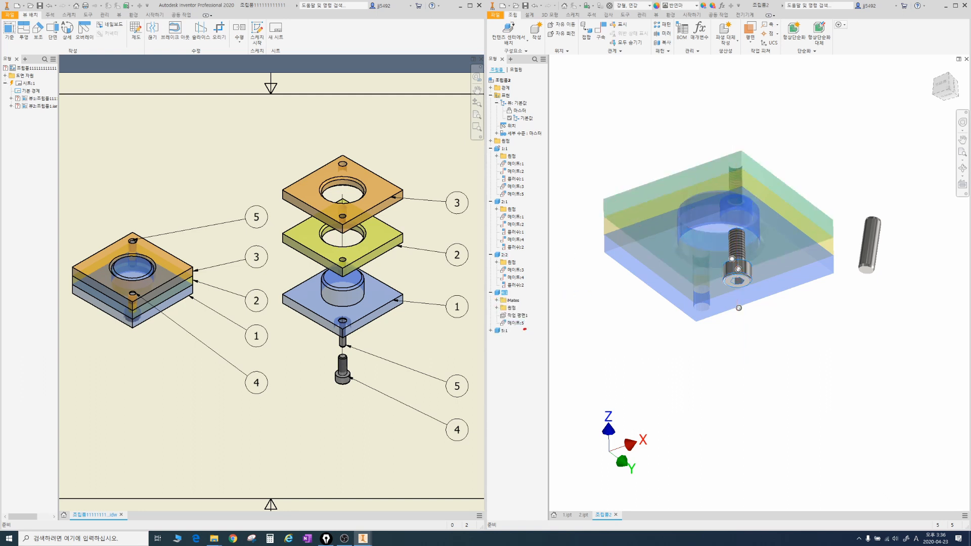
{"action": "left_click_drag", "start_coordinate": [738, 275], "coordinate": [753, 313]}
Step: Mate the underside of the M4 screw's head to the counterbore's seat face in the blue base at 0 mm offset
{"action": "middle_click_drag", "start_coordinate": [762, 222], "coordinate": [652, 186], "text": "shift"}
{"action": "left_click", "coordinate": [600, 32]}
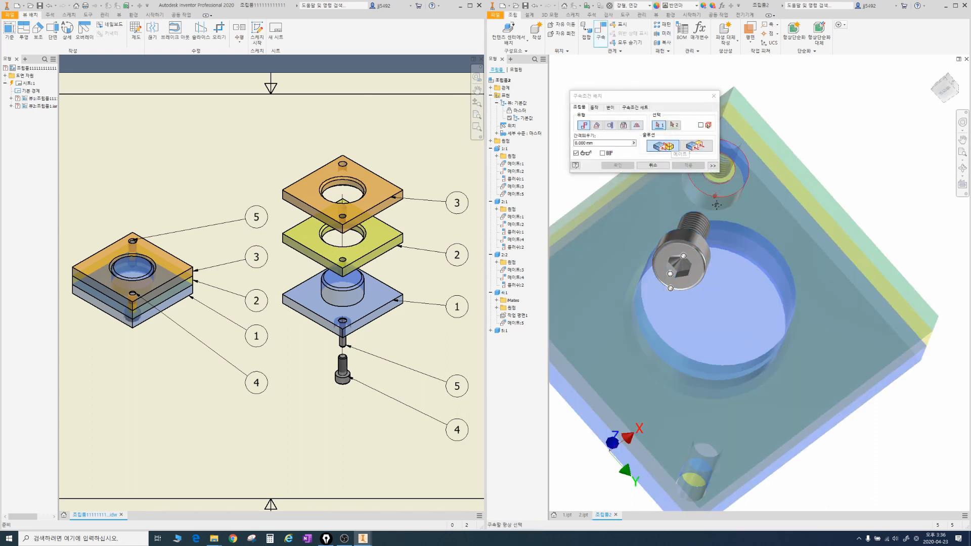
{"action": "scroll", "coordinate": [727, 218], "scroll_direction": "down", "scroll_amount": 3}
{"action": "left_click", "coordinate": [729, 217]}
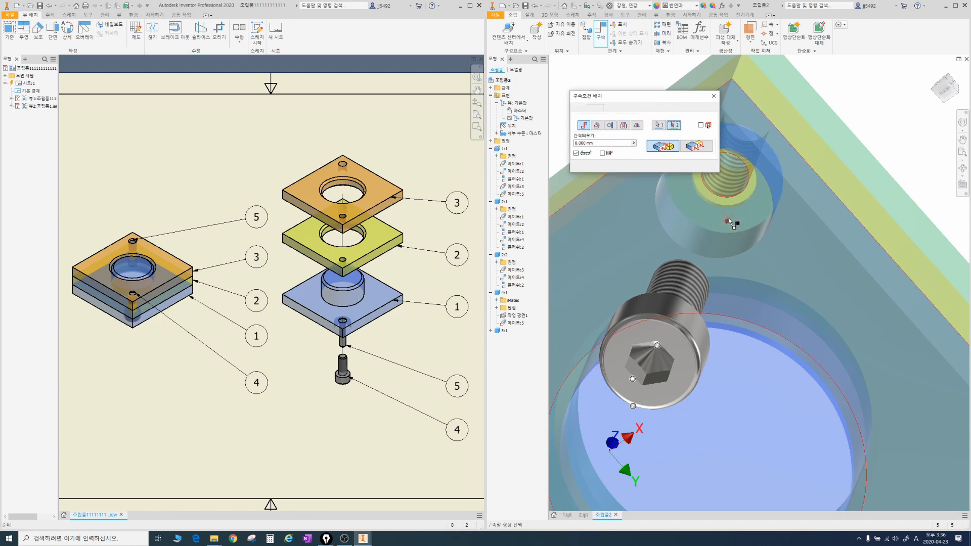
{"action": "middle_click_drag", "start_coordinate": [744, 205], "coordinate": [757, 224], "text": "shift"}
{"action": "scroll", "coordinate": [754, 233], "scroll_direction": "up", "scroll_amount": 4}
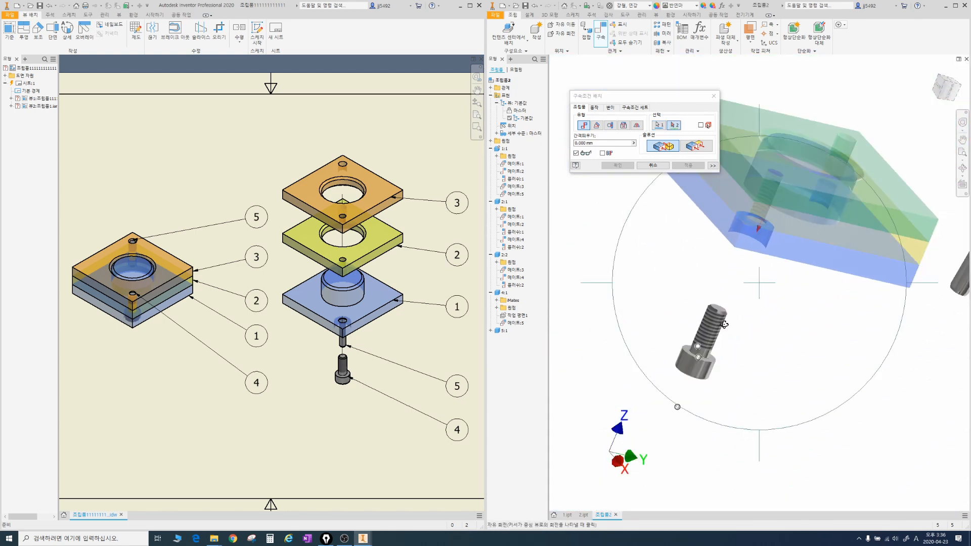
{"action": "scroll", "coordinate": [720, 366], "scroll_direction": "down", "scroll_amount": 5}
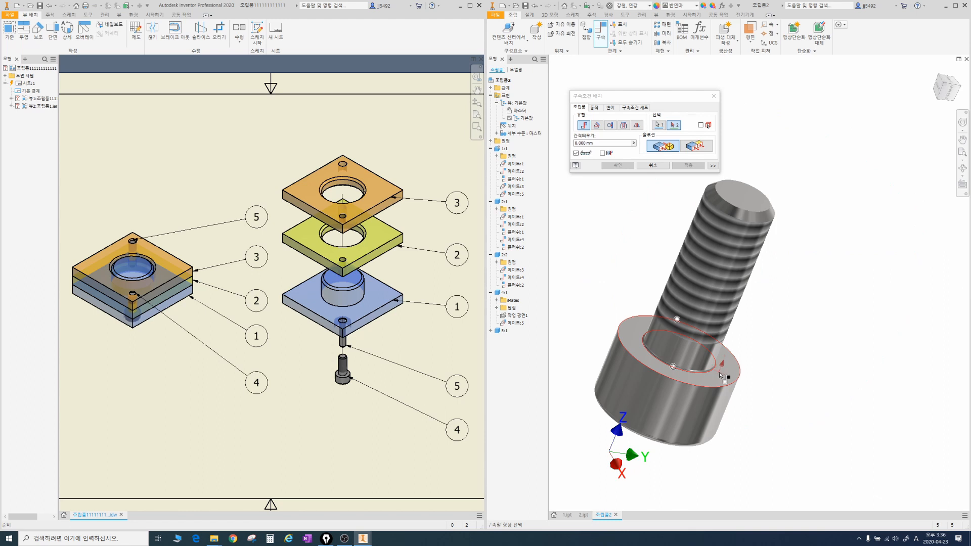
{"action": "mouse_move", "coordinate": [732, 387]}
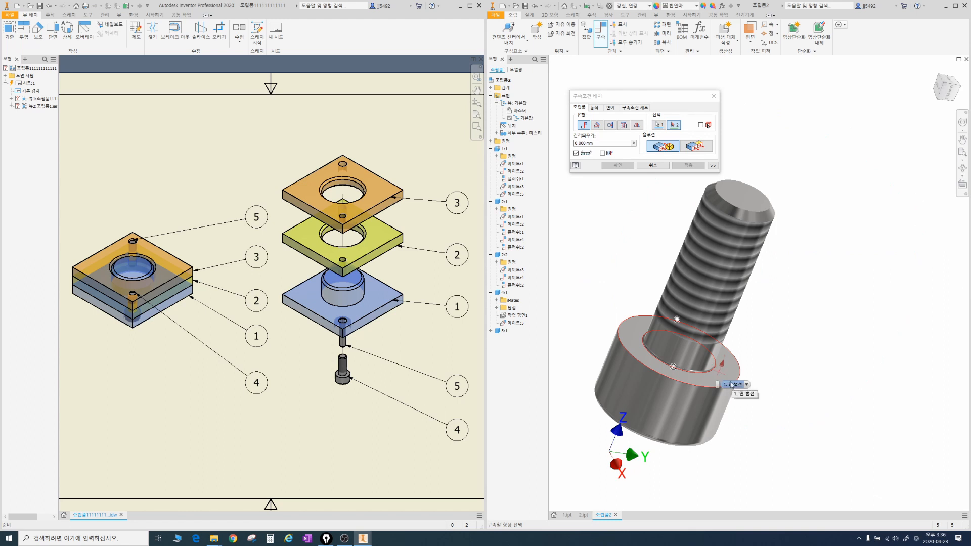
{"action": "left_click", "coordinate": [731, 386]}
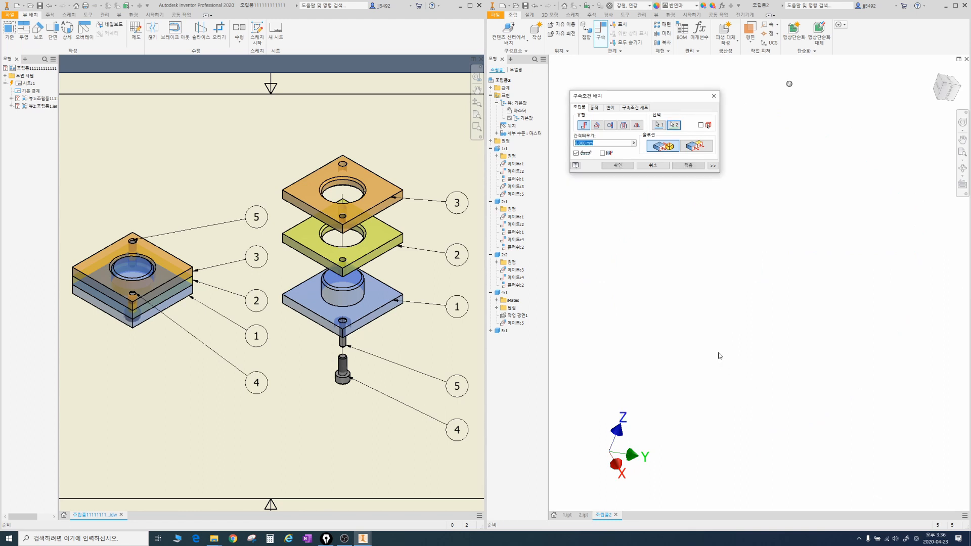
{"action": "left_click", "coordinate": [622, 166]}
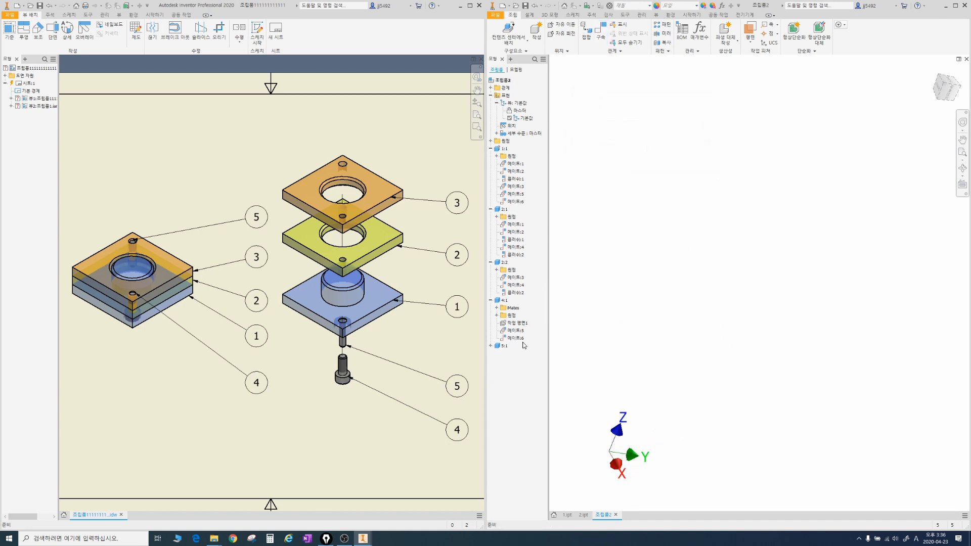
Step: Review the constraints listed for the M4 screw and inspect its seating in the counterbored hole
{"action": "left_click_drag", "start_coordinate": [526, 334], "coordinate": [502, 345]}
{"action": "key", "text": "Escape"}
{"action": "key", "text": "Escape"}
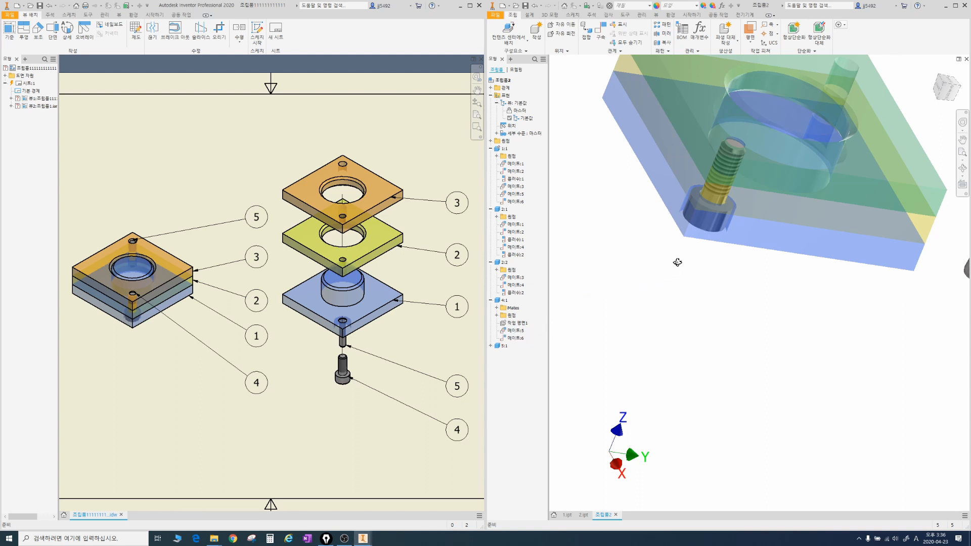
Step: Move the pin close to the plates and mate its axis to the blue base's pin hole axis at 0 mm offset
{"action": "mouse_move", "coordinate": [678, 262]}
{"action": "middle_mouse_down", "text": "shift"}
{"action": "mouse_move", "coordinate": [725, 218]}
{"action": "mouse_move", "coordinate": [720, 245]}
{"action": "mouse_move", "coordinate": [749, 205]}
{"action": "middle_mouse_up", "text": "shift"}
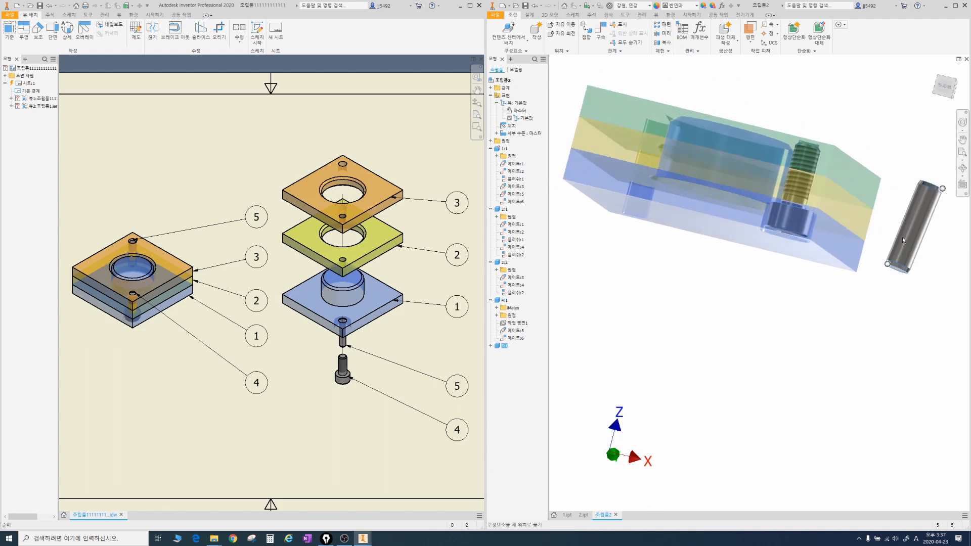
{"action": "left_click_drag", "start_coordinate": [902, 236], "coordinate": [606, 314]}
{"action": "middle_click_drag", "start_coordinate": [588, 241], "coordinate": [586, 246], "text": "shift"}
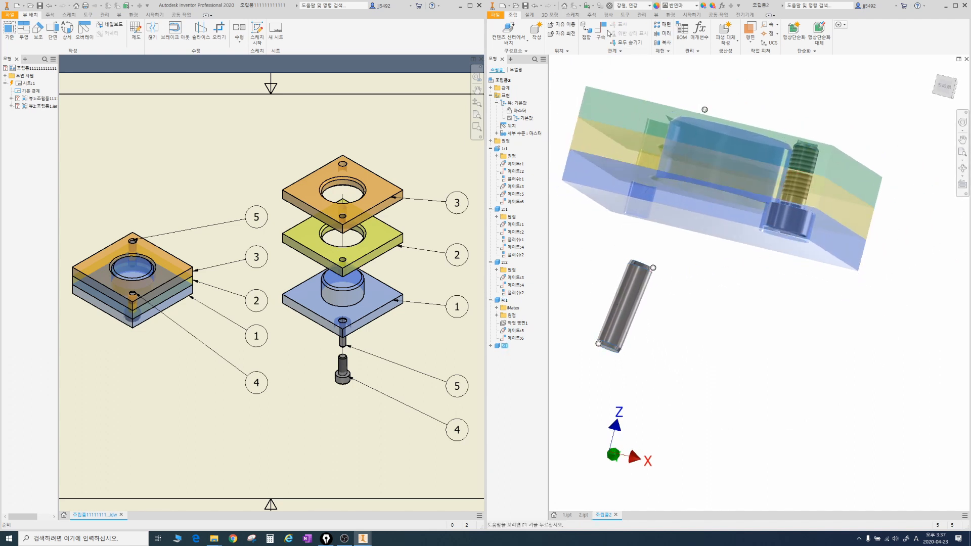
{"action": "left_click", "coordinate": [601, 36]}
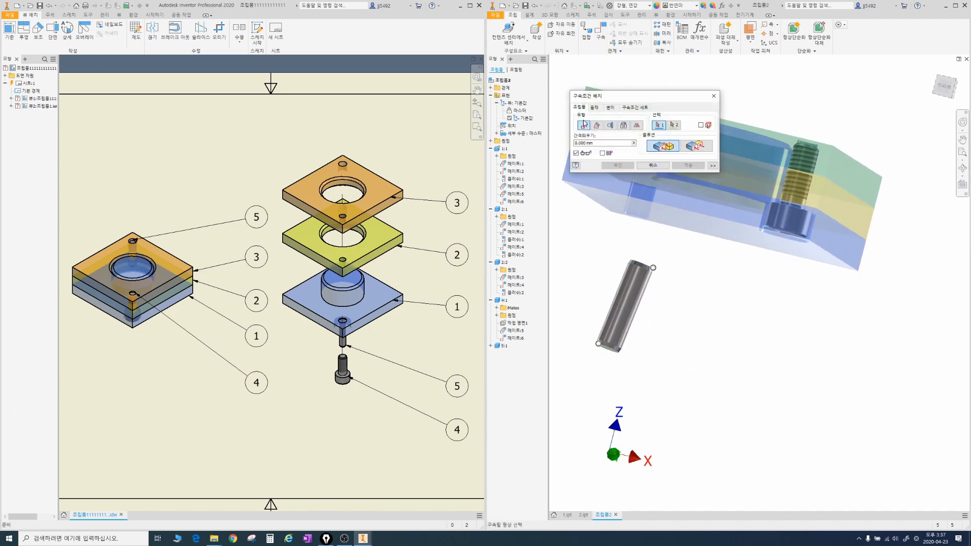
{"action": "left_click", "coordinate": [631, 293]}
{"action": "middle_click_drag", "start_coordinate": [642, 211], "coordinate": [723, 252]}
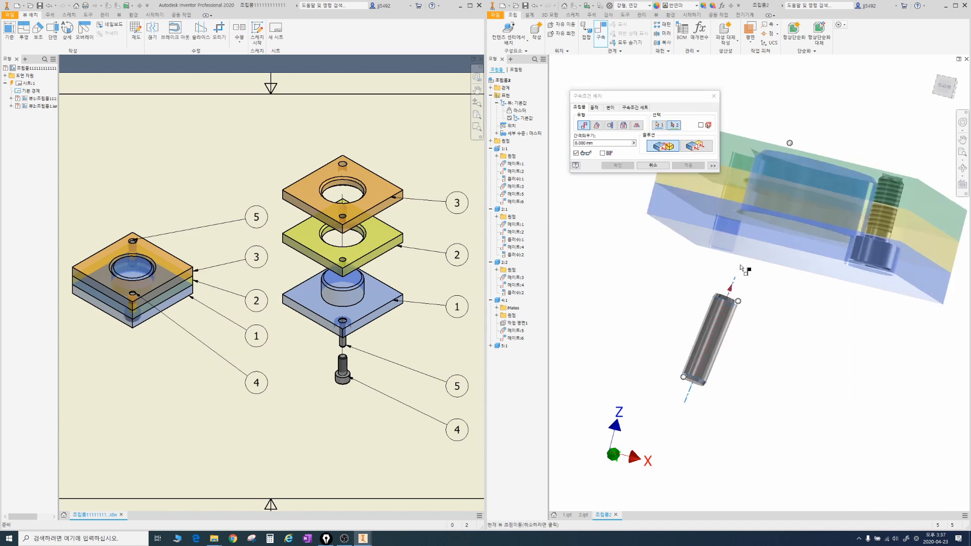
{"action": "left_click", "coordinate": [732, 221]}
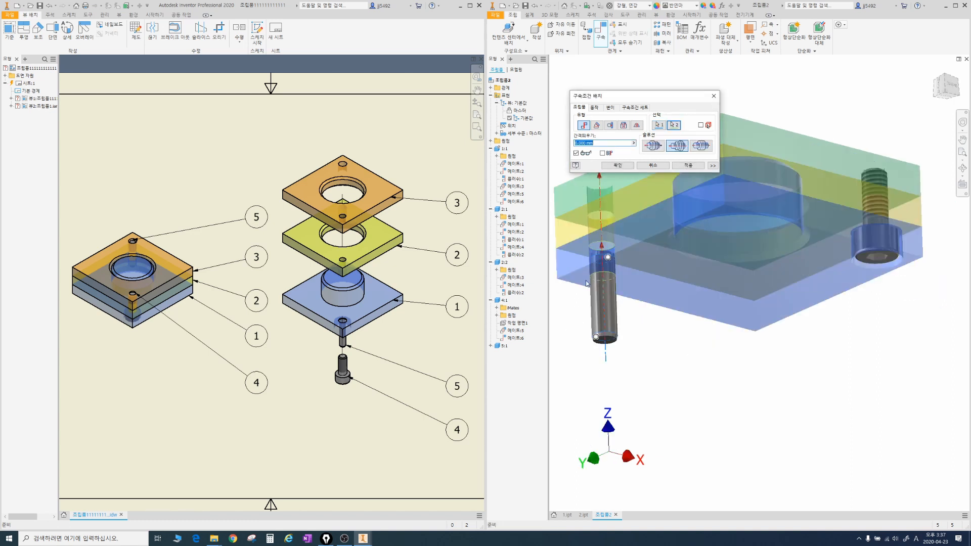
{"action": "left_click", "coordinate": [618, 166]}
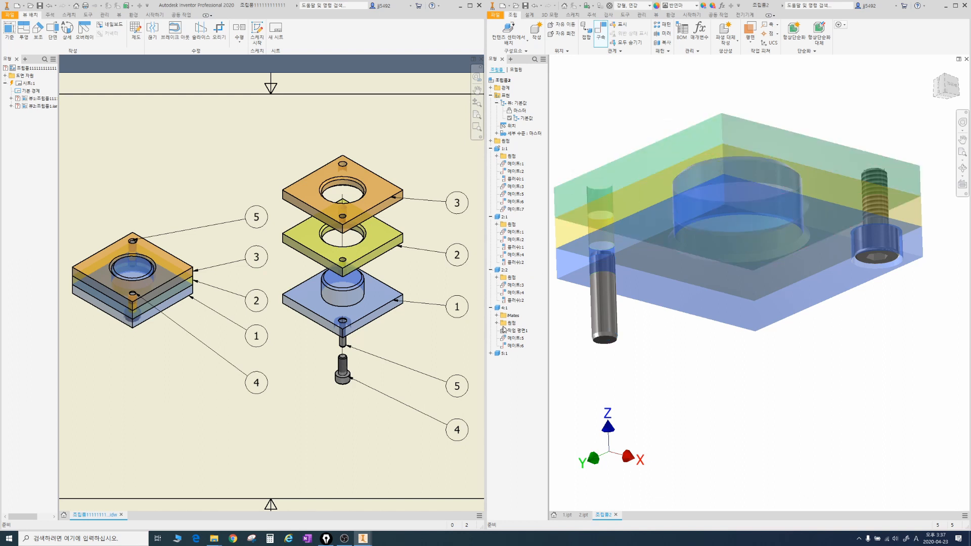
Step: List the pin's constraints and slide the pin along the hole axis until it is clear below the blue base
{"action": "left_click", "coordinate": [490, 354]}
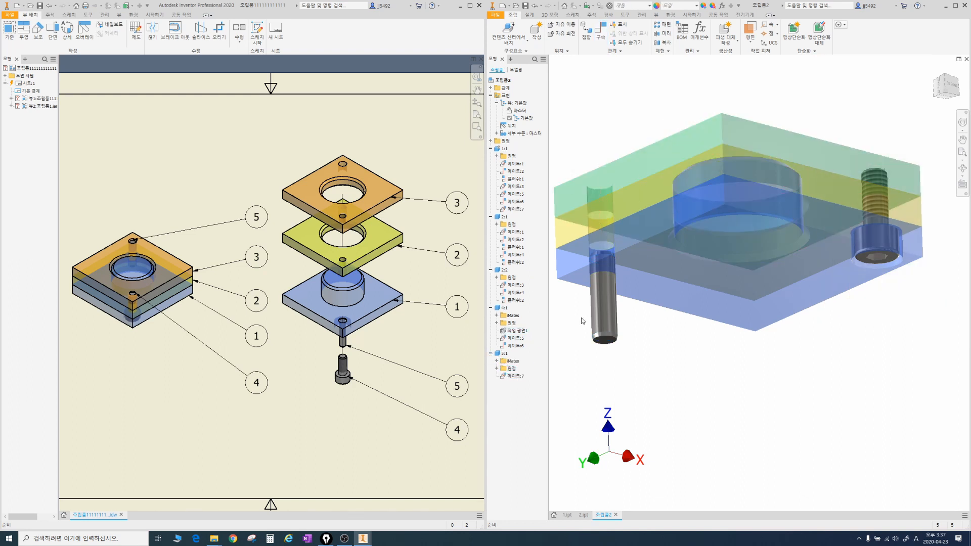
{"action": "middle_click_drag", "start_coordinate": [622, 253], "coordinate": [695, 233]}
{"action": "key", "text": "F4"}
{"action": "left_click_drag", "start_coordinate": [695, 233], "coordinate": [689, 242]}
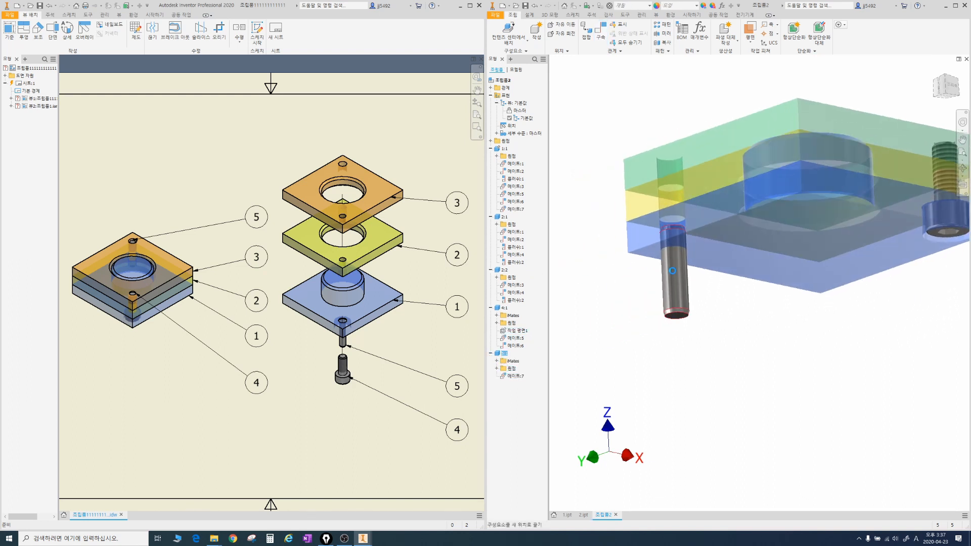
{"action": "left_click_drag", "start_coordinate": [681, 289], "coordinate": [602, 325]}
{"action": "mouse_move", "coordinate": [666, 282]}
{"action": "left_mouse_down"}
{"action": "mouse_move", "coordinate": [651, 311]}
{"action": "mouse_move", "coordinate": [669, 374]}
{"action": "left_mouse_up"}
{"action": "left_click_drag", "start_coordinate": [627, 323], "coordinate": [642, 337]}
{"action": "left_click_drag", "start_coordinate": [635, 325], "coordinate": [635, 340]}
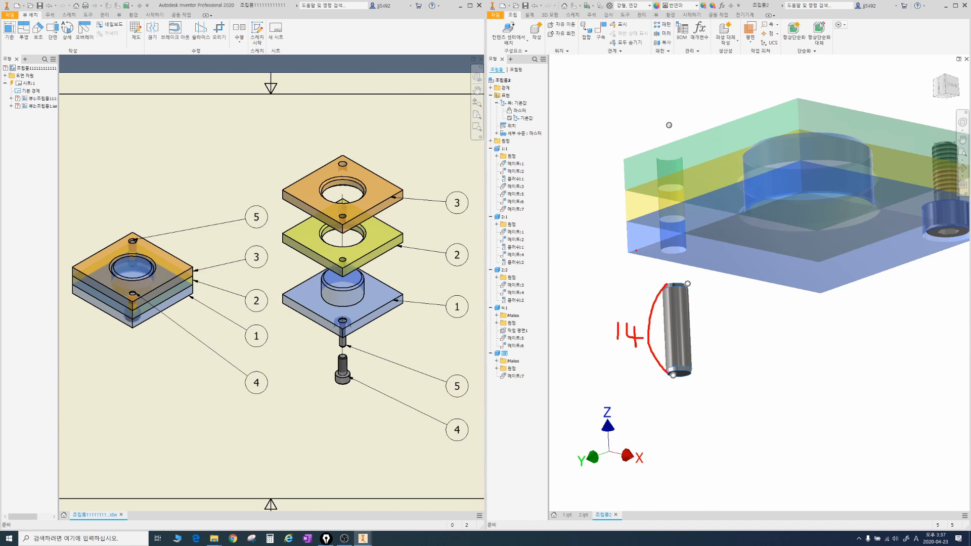
{"action": "left_click_drag", "start_coordinate": [628, 250], "coordinate": [619, 163]}
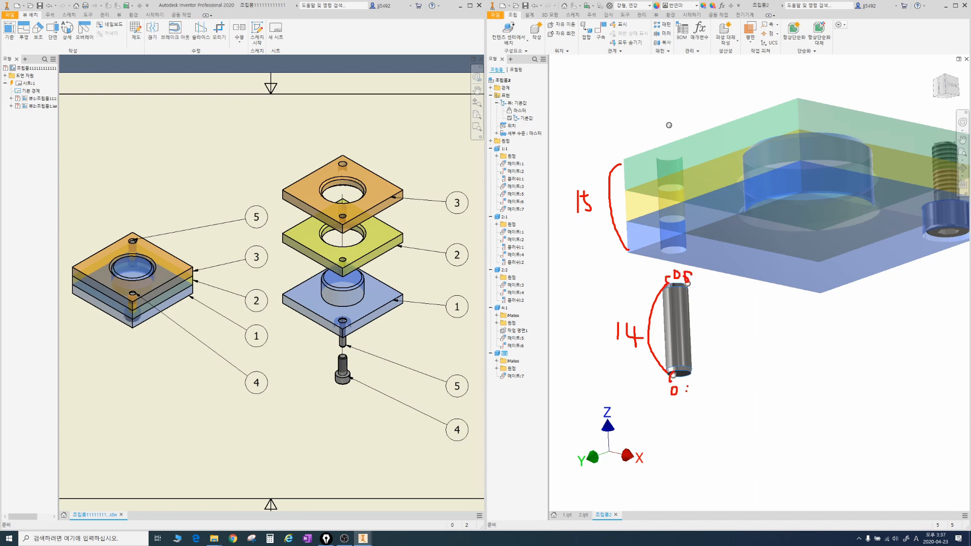
{"action": "left_click_drag", "start_coordinate": [687, 385], "coordinate": [688, 402]}
{"action": "left_click_drag", "start_coordinate": [690, 389], "coordinate": [705, 386]}
{"action": "left_click_drag", "start_coordinate": [713, 282], "coordinate": [713, 425]}
{"action": "left_click_drag", "start_coordinate": [725, 317], "coordinate": [725, 342]}
{"action": "left_click_drag", "start_coordinate": [739, 316], "coordinate": [737, 340]}
{"action": "left_click_drag", "start_coordinate": [743, 316], "coordinate": [765, 316]}
{"action": "key", "text": "Escape"}
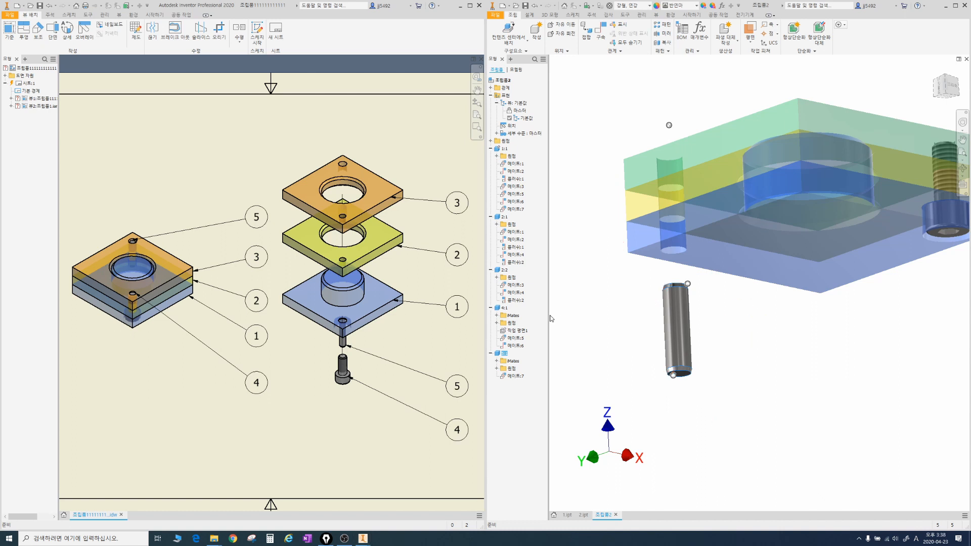
{"action": "left_click", "coordinate": [602, 45]}
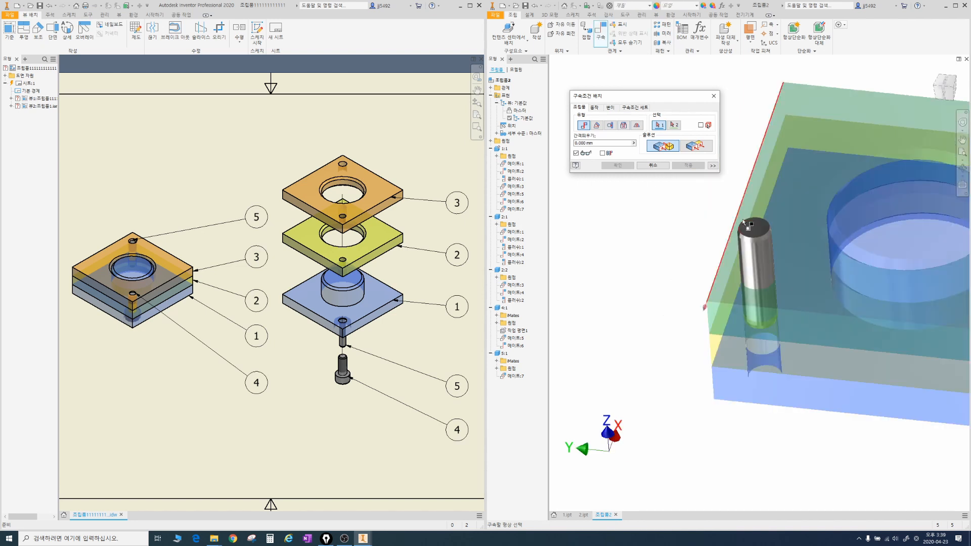
{"action": "left_click", "coordinate": [799, 284]}
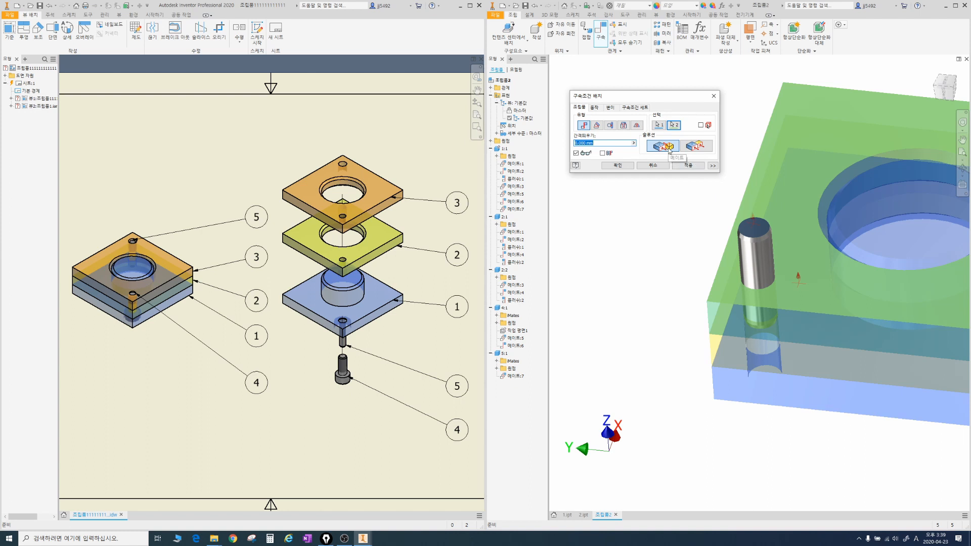
{"action": "left_click", "coordinate": [694, 148]}
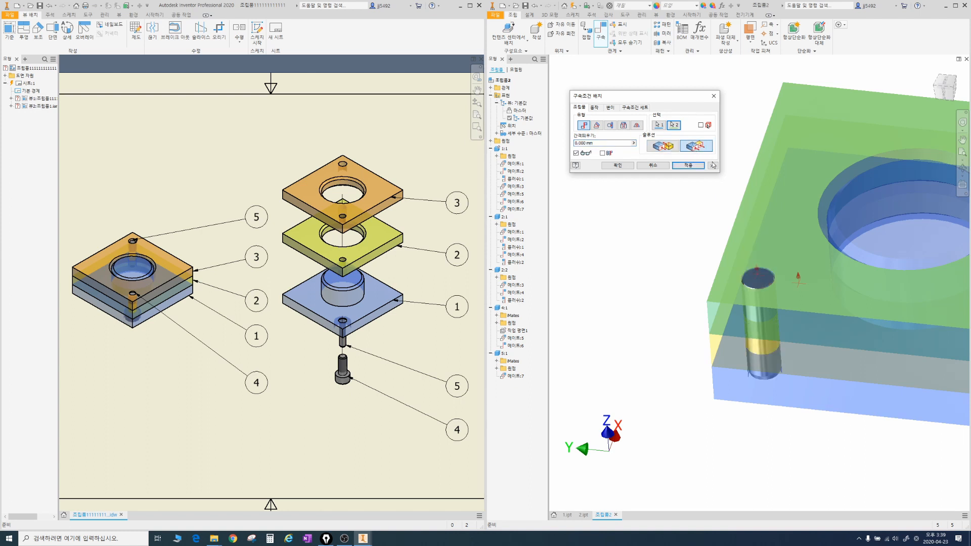
{"action": "left_click", "coordinate": [943, 90]}
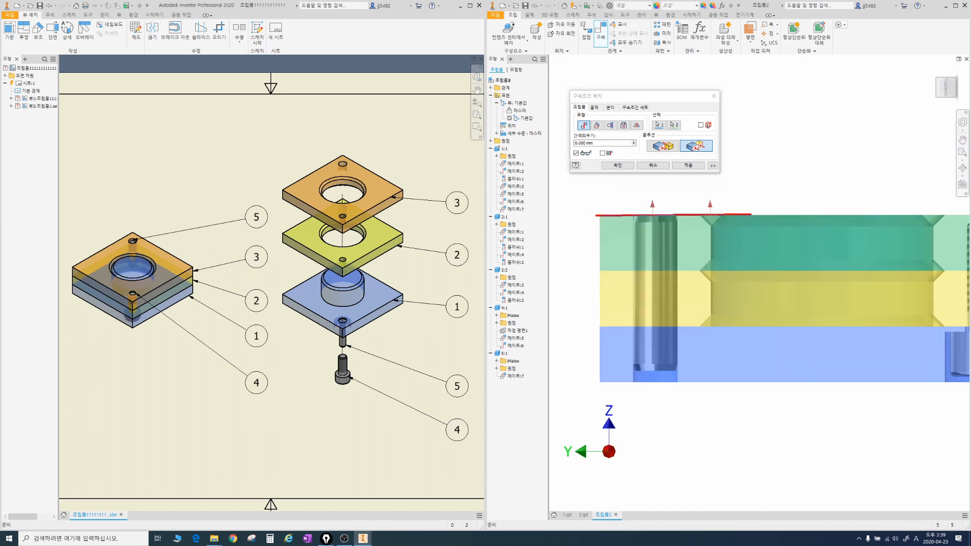
{"action": "left_click_drag", "start_coordinate": [718, 219], "coordinate": [734, 368]}
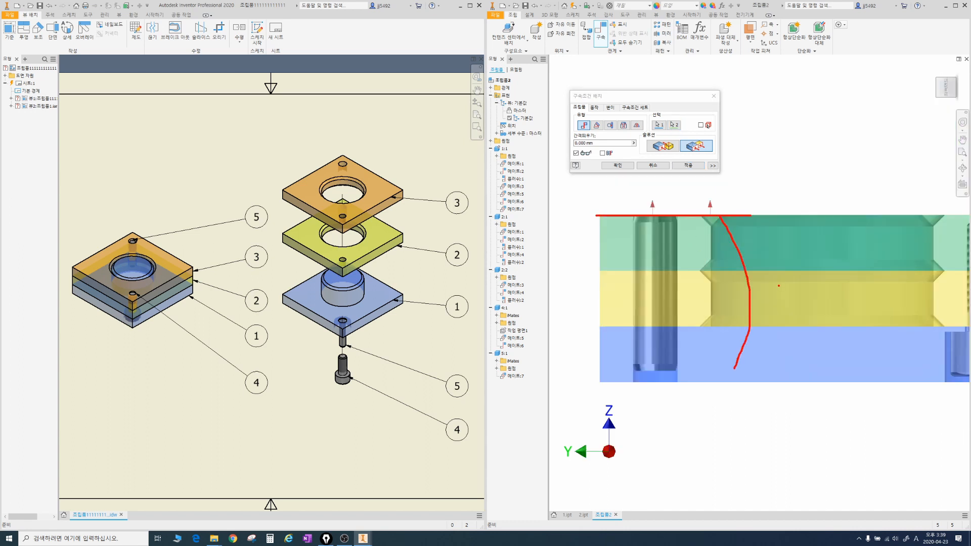
{"action": "left_click_drag", "start_coordinate": [779, 286], "coordinate": [780, 321]}
{"action": "left_click_drag", "start_coordinate": [791, 295], "coordinate": [796, 312]}
{"action": "mouse_move", "coordinate": [675, 370]}
{"action": "left_mouse_down"}
{"action": "mouse_move", "coordinate": [696, 266]}
{"action": "mouse_move", "coordinate": [681, 224]}
{"action": "left_mouse_up"}
{"action": "left_click_drag", "start_coordinate": [722, 286], "coordinate": [723, 314]}
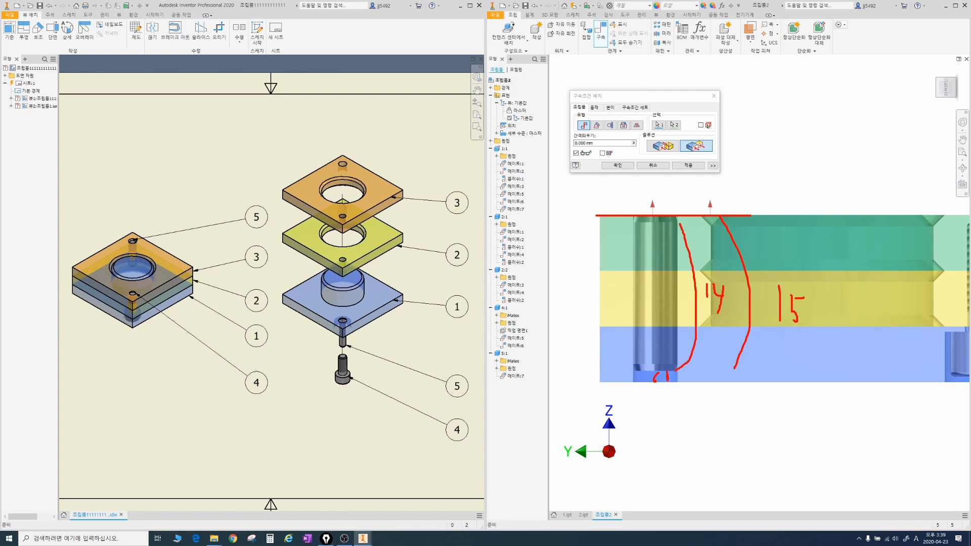
{"action": "mouse_move", "coordinate": [572, 136]}
{"action": "left_mouse_down"}
{"action": "mouse_move", "coordinate": [606, 146]}
{"action": "mouse_move", "coordinate": [574, 135]}
{"action": "mouse_move", "coordinate": [623, 138]}
{"action": "left_mouse_up"}
{"action": "left_click_drag", "start_coordinate": [640, 142], "coordinate": [652, 138]}
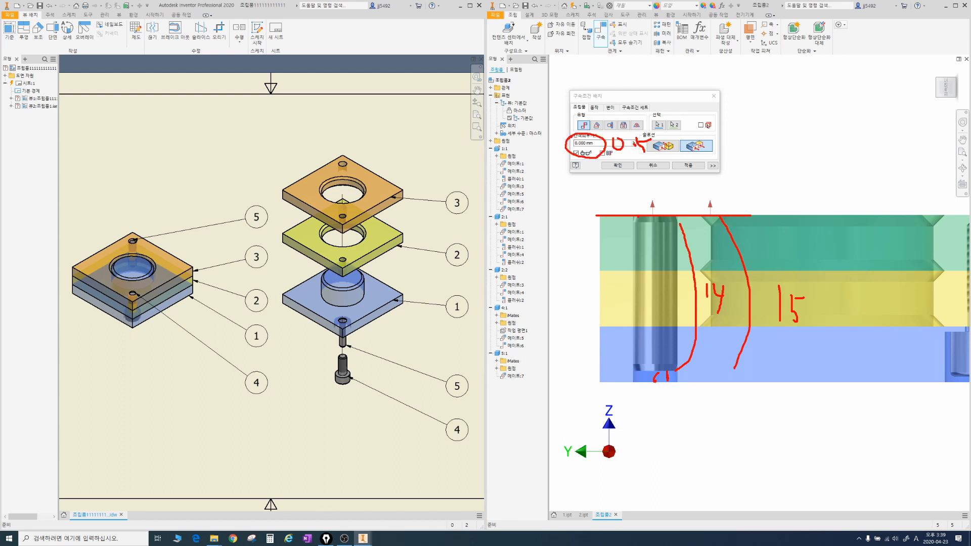
{"action": "mouse_move", "coordinate": [616, 225]}
{"action": "left_mouse_down"}
{"action": "mouse_move", "coordinate": [629, 224]}
{"action": "mouse_move", "coordinate": [617, 240]}
{"action": "mouse_move", "coordinate": [632, 253]}
{"action": "left_mouse_up"}
{"action": "left_click", "coordinate": [631, 245]}
{"action": "key", "text": "Escape"}
{"action": "key", "text": "Escape"}
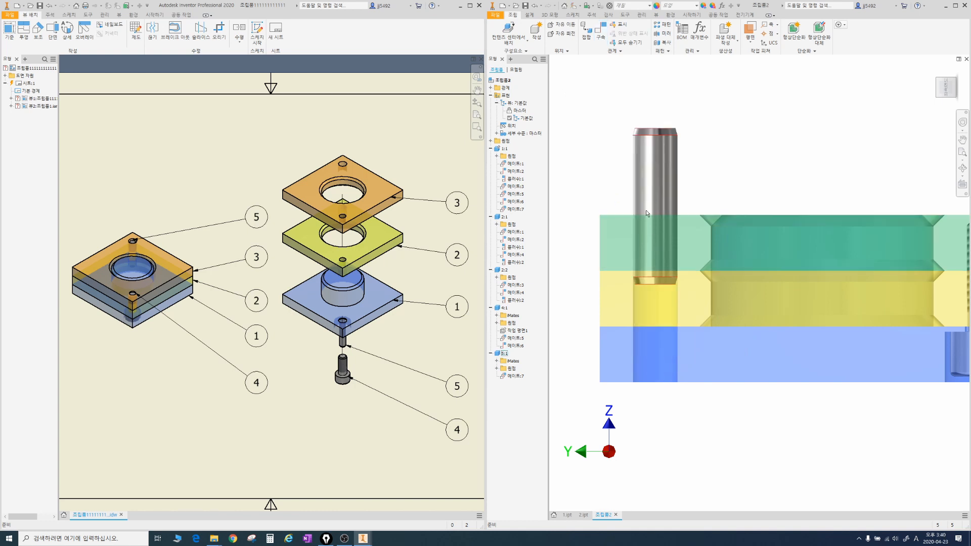
Step: Constrain the pin's top end face flush with the top face of the green plate at a 0.5 mm offset
{"action": "left_click", "coordinate": [601, 31]}
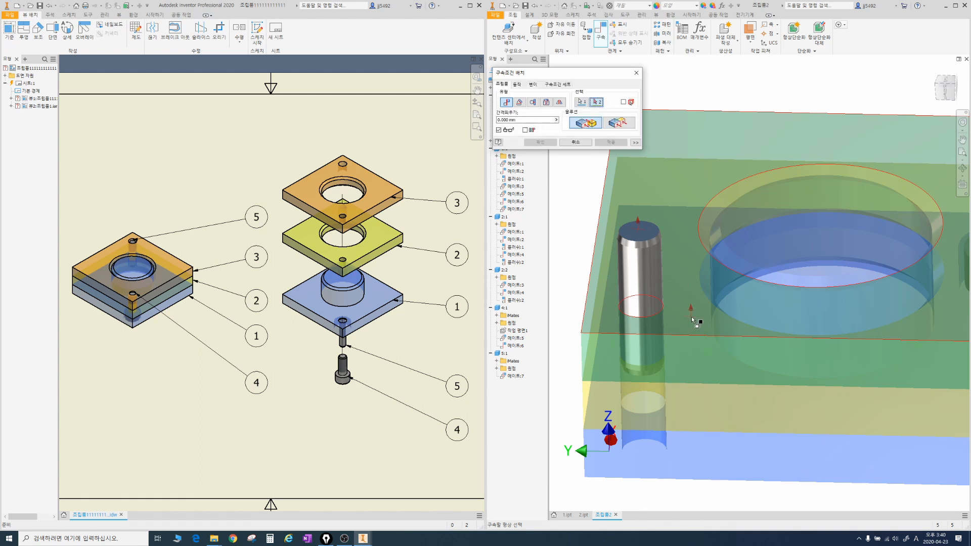
{"action": "left_click", "coordinate": [618, 125]}
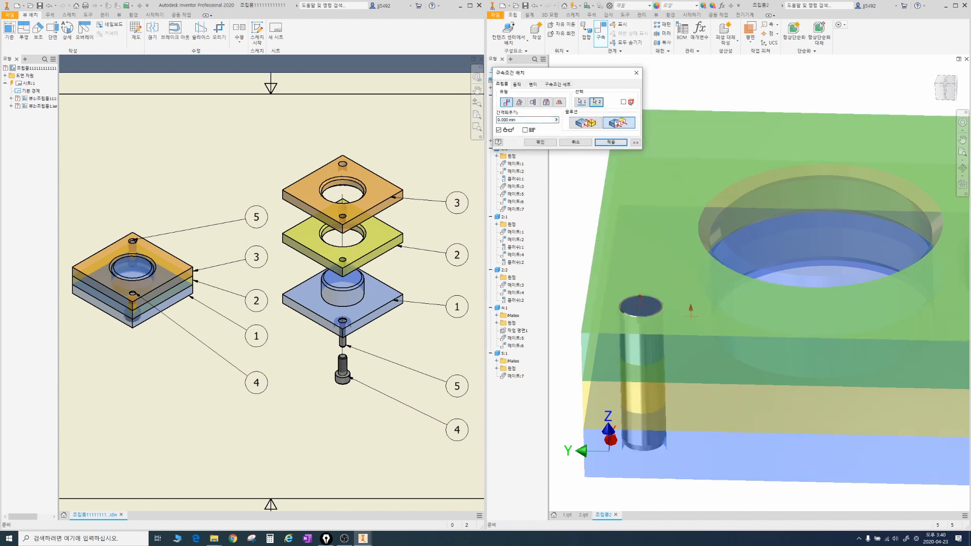
{"action": "left_click", "coordinate": [526, 120]}
{"action": "type", "text": "0.5"}
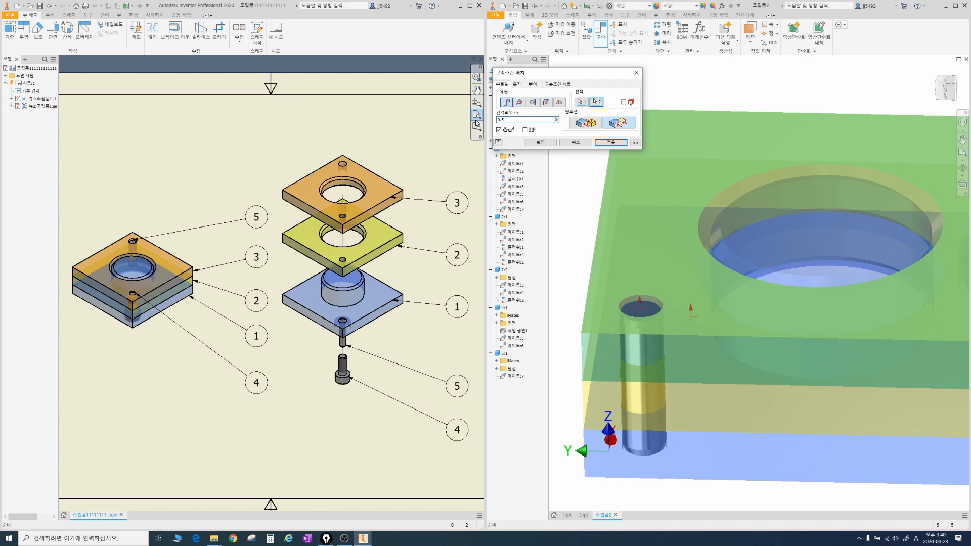
{"action": "key", "text": "Return"}
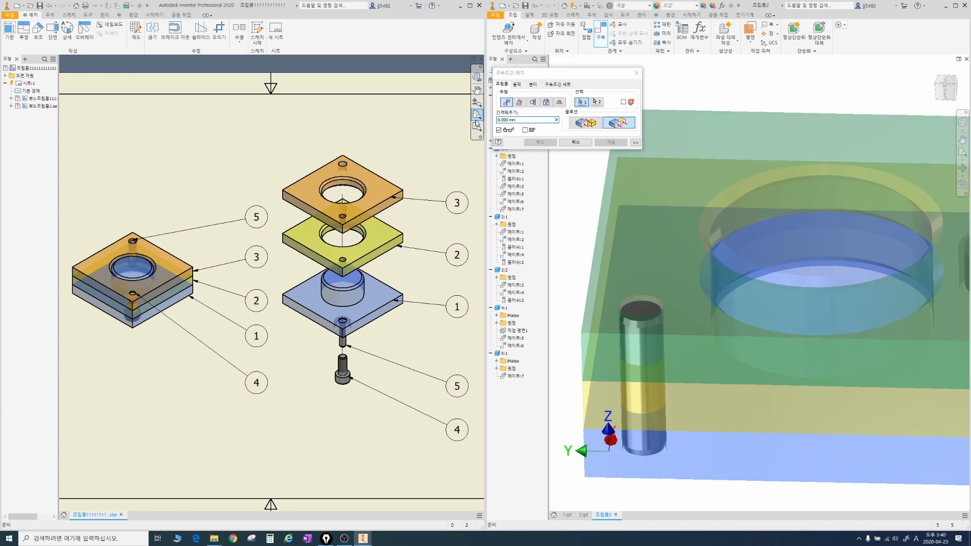
{"action": "middle_click_drag", "start_coordinate": [634, 293], "coordinate": [660, 232]}
{"action": "key", "text": "F4"}
{"action": "left_click_drag", "start_coordinate": [671, 251], "coordinate": [674, 172]}
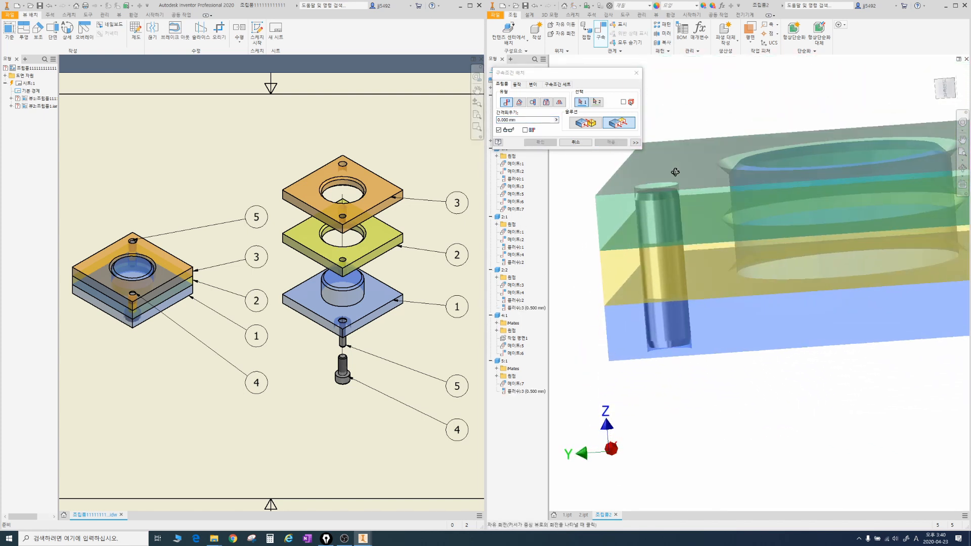
{"action": "key", "text": "Escape"}
Step: Look over the finished assembly and save it as an Inventor assembly (*.iam) named 조립품 in the 조립기초 folder
{"action": "key", "text": "F6"}
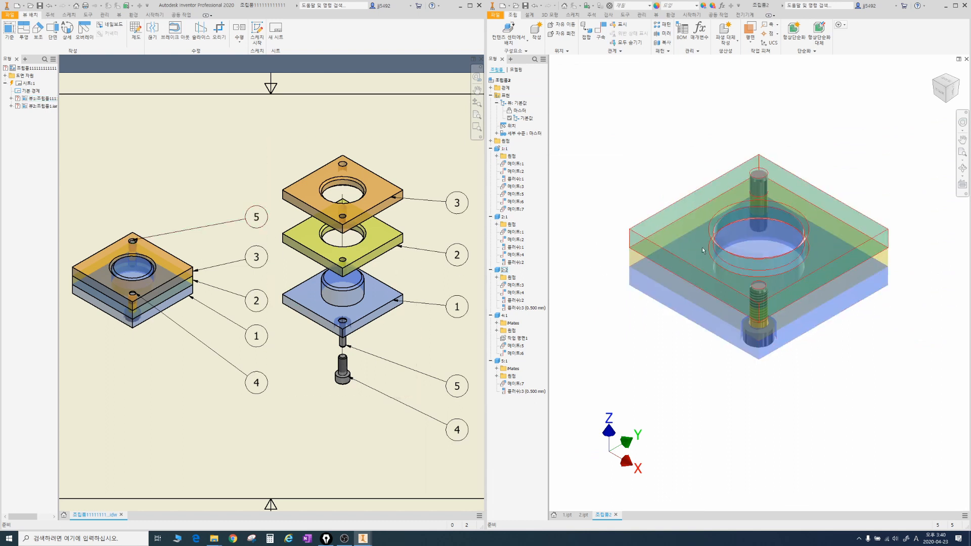
{"action": "key", "text": "F4"}
{"action": "left_click_drag", "start_coordinate": [783, 234], "coordinate": [782, 286]}
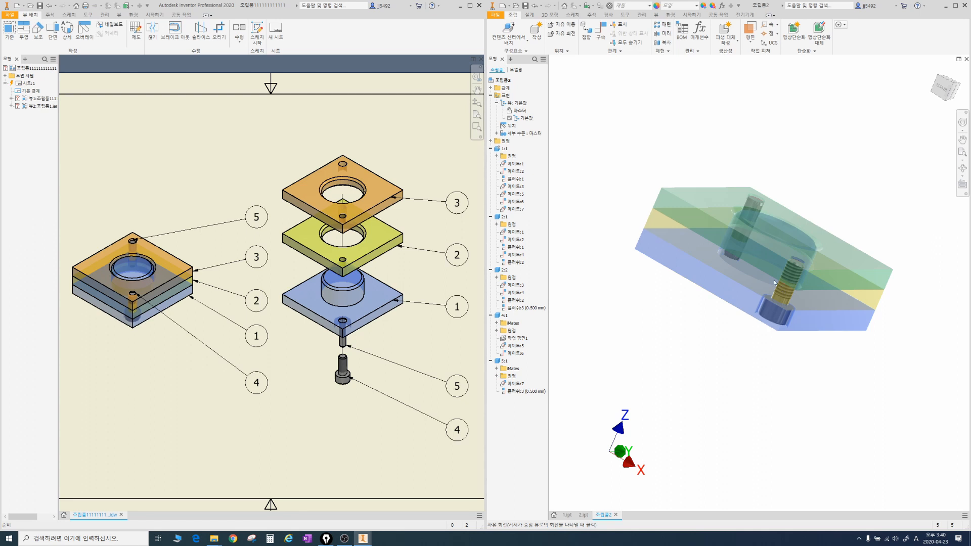
{"action": "left_click", "coordinate": [497, 17]}
{"action": "left_click", "coordinate": [518, 96]}
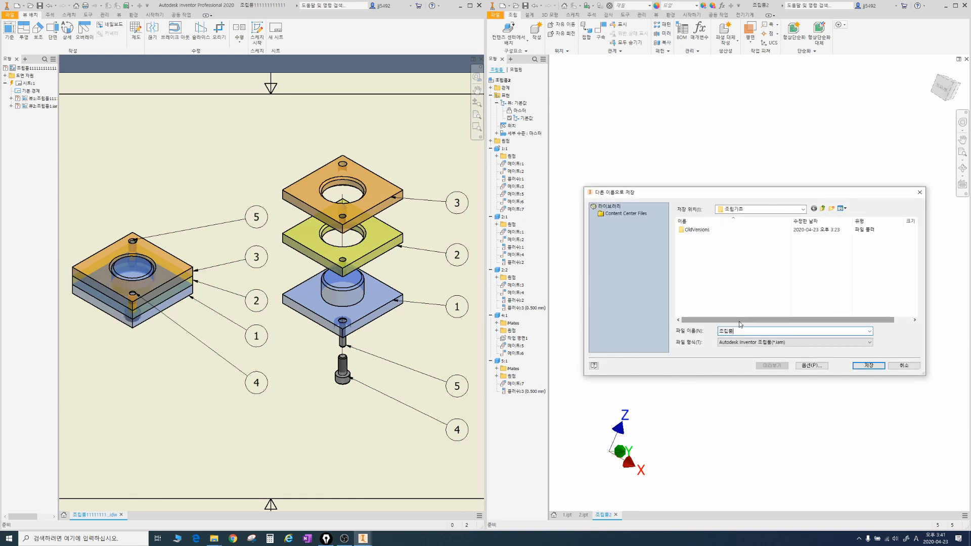
{"action": "left_click_drag", "start_coordinate": [790, 348], "coordinate": [748, 339]}
{"action": "key", "text": "Escape"}
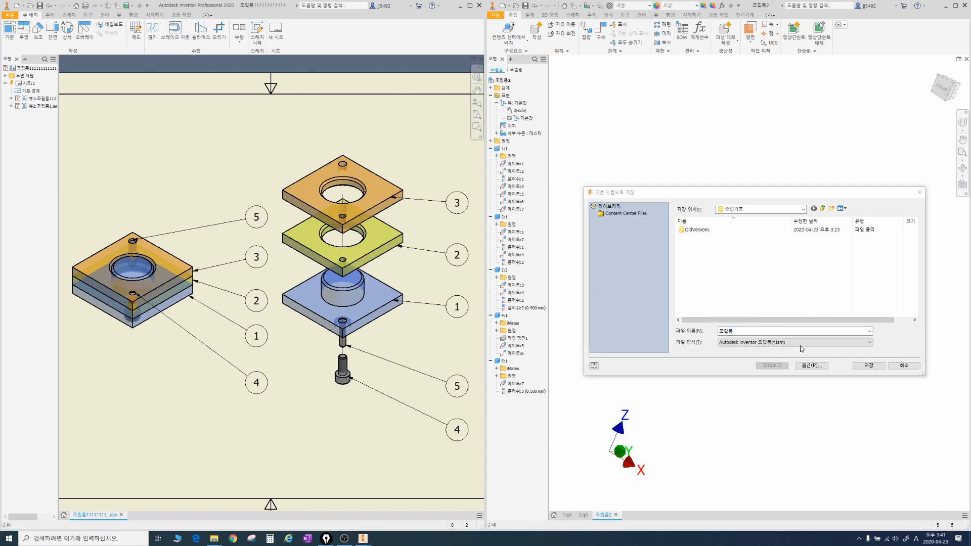
{"action": "left_click", "coordinate": [872, 366]}
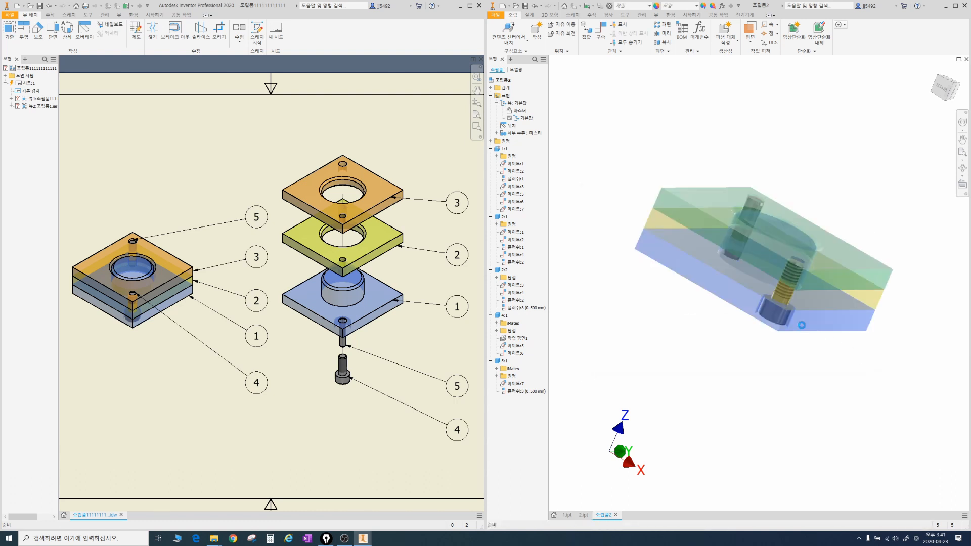
{"action": "middle_click_drag", "start_coordinate": [803, 324], "coordinate": [693, 257], "text": "shift"}
{"action": "scroll", "coordinate": [685, 257], "scroll_direction": "down", "scroll_amount": 3}
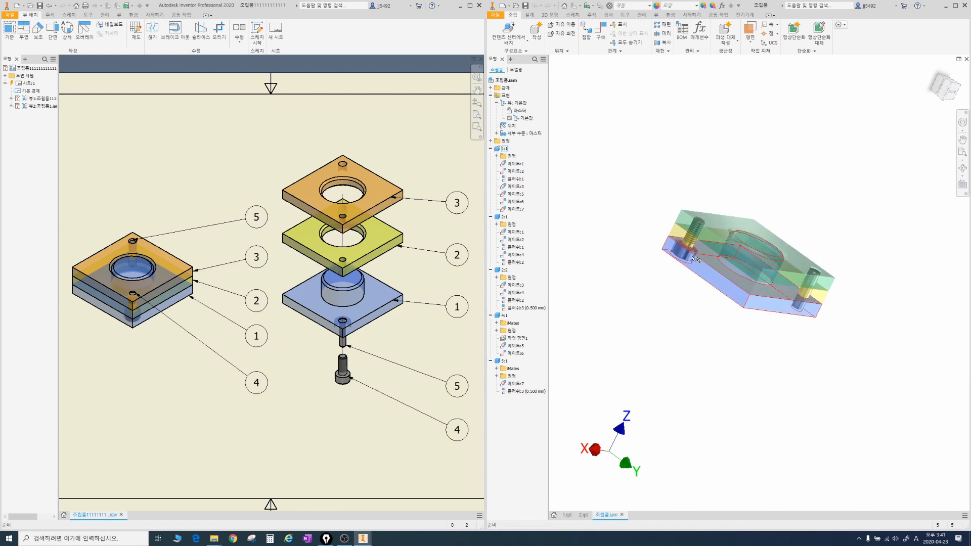